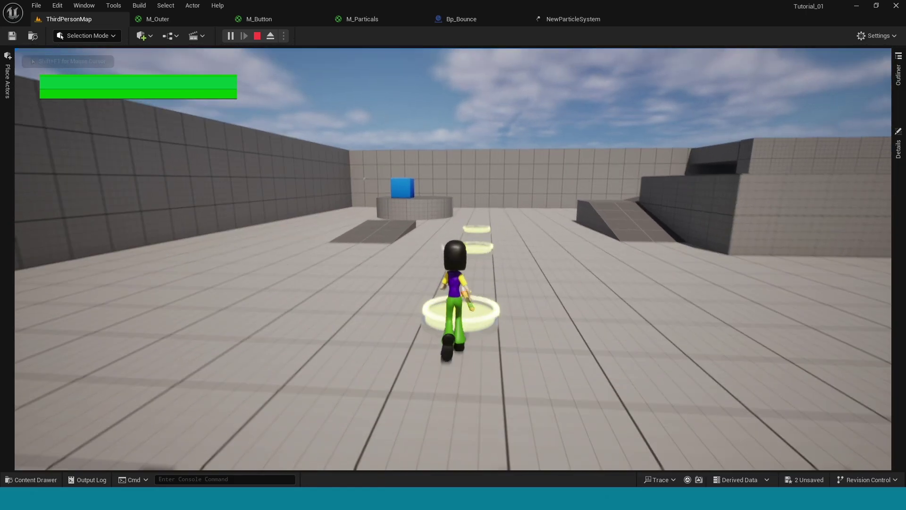
# Step: Play-test the bounce pads by running and jumping the character across them, and end the play session
pyautogui.press('space')
pyautogui.press('w')
pyautogui.press('space')
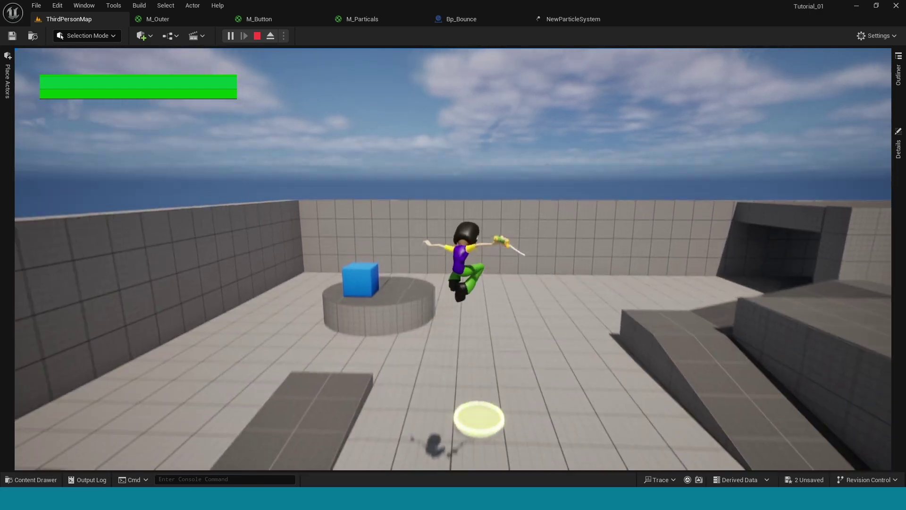
pyautogui.press('space')
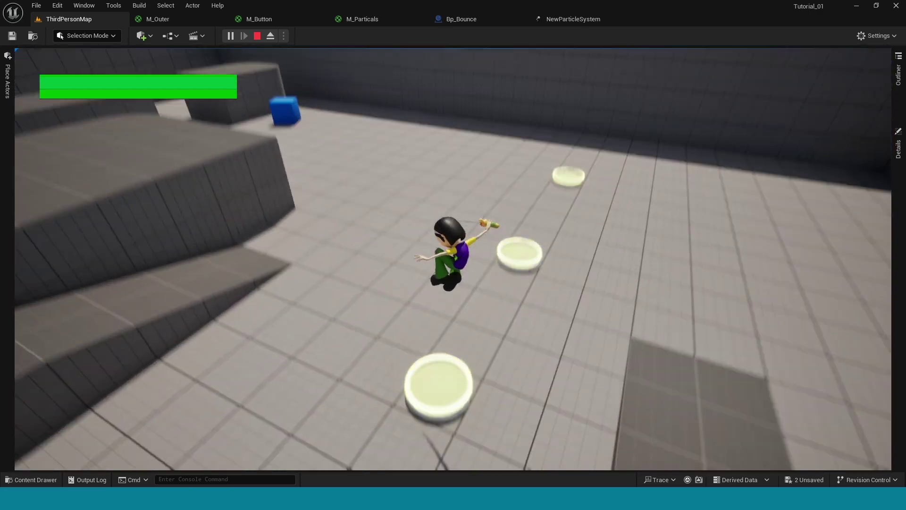
pyautogui.press('Escape')
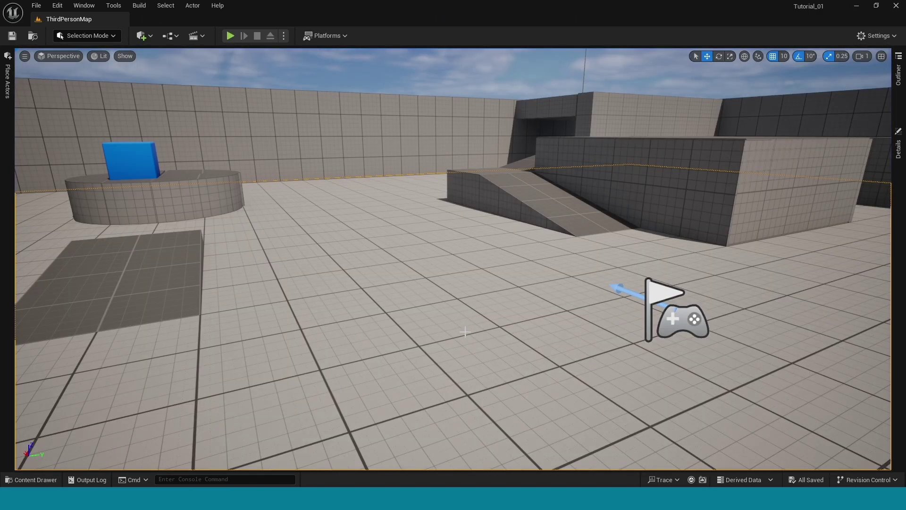
# Step: Create a folder named Bouns inside the Lucky content folder and open it
pyautogui.hotkey('ctrl', 'space')
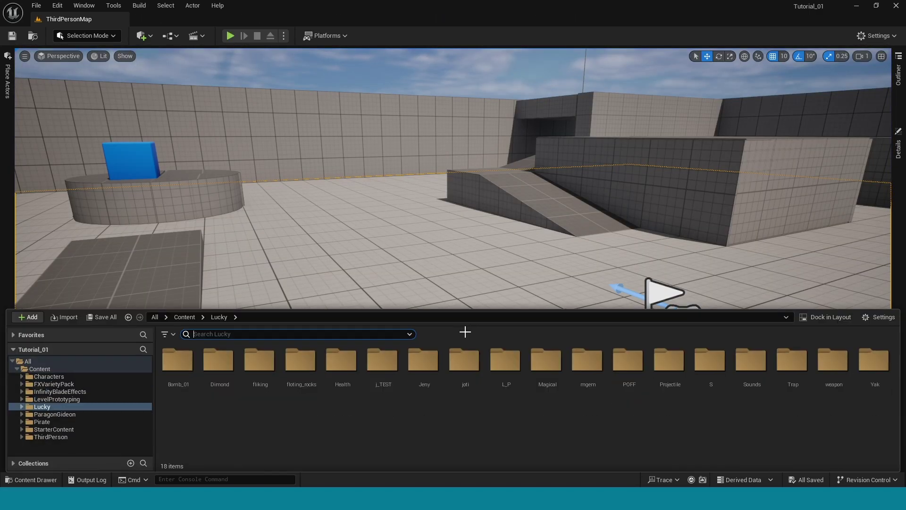
pyautogui.rightClick(370, 434)
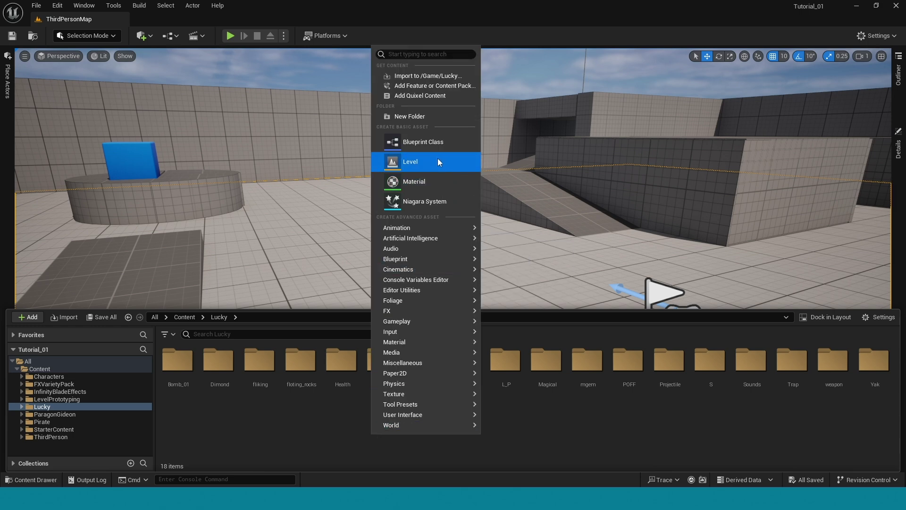
pyautogui.click(415, 117)
pyautogui.write('Bou')
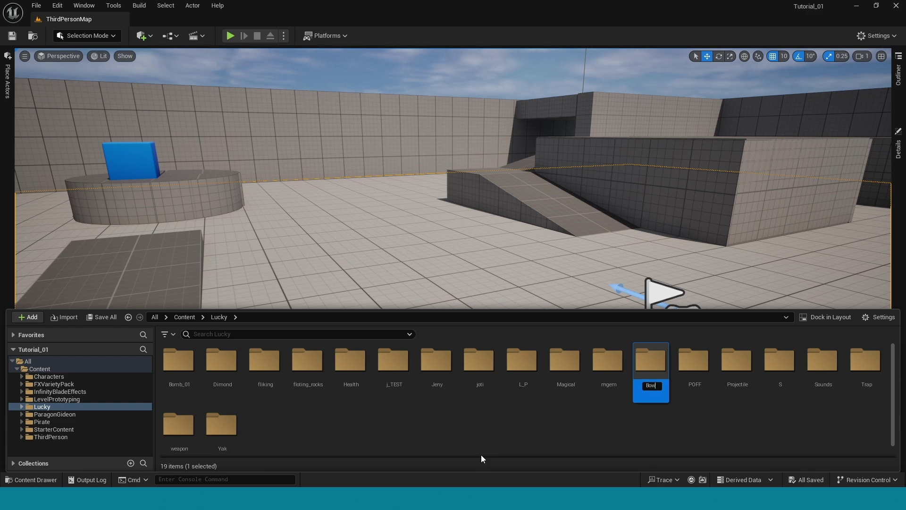
pyautogui.write('ns')
pyautogui.press('Return')
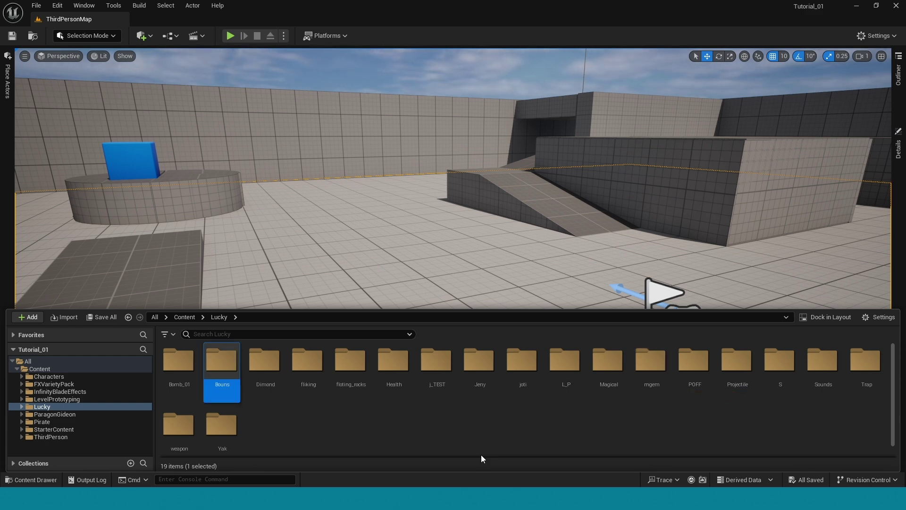
pyautogui.doubleClick(227, 367)
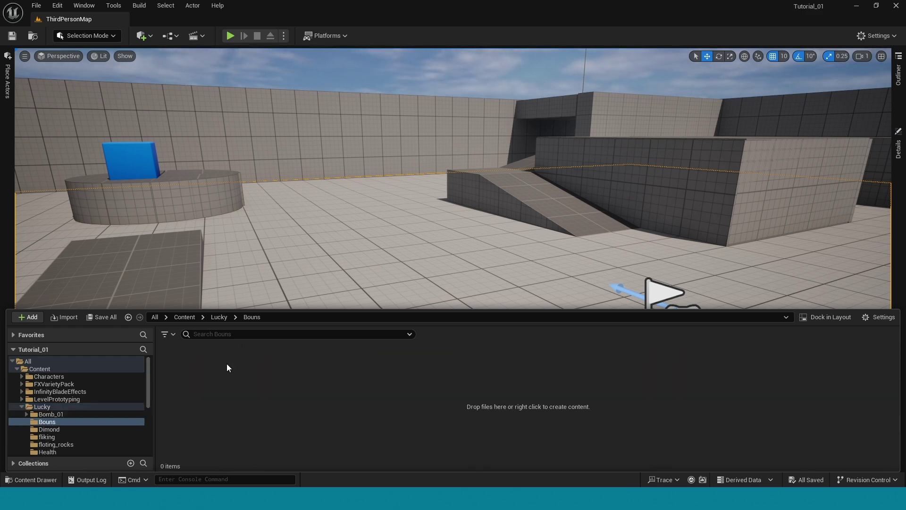
# Step: Create a material named M_Outer in the Bouns folder and open it for editing
pyautogui.rightClick(244, 396)
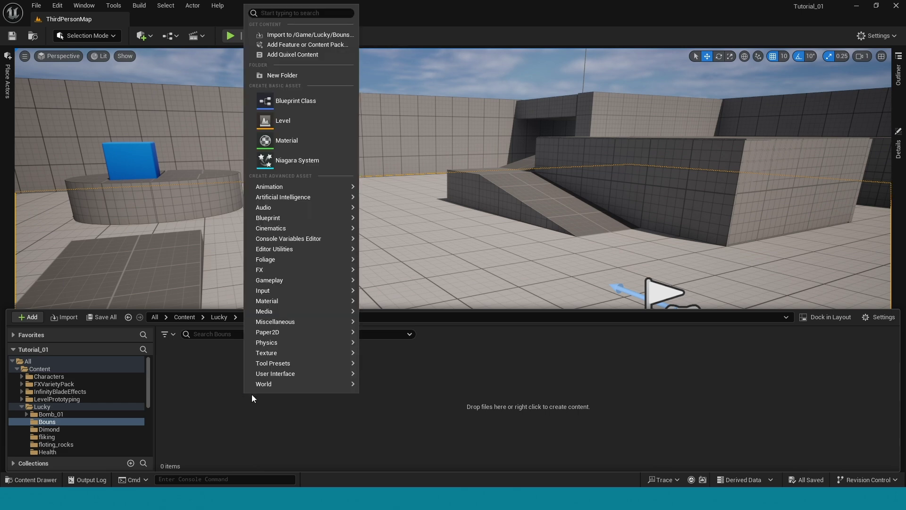
pyautogui.click(275, 141)
pyautogui.write('M_')
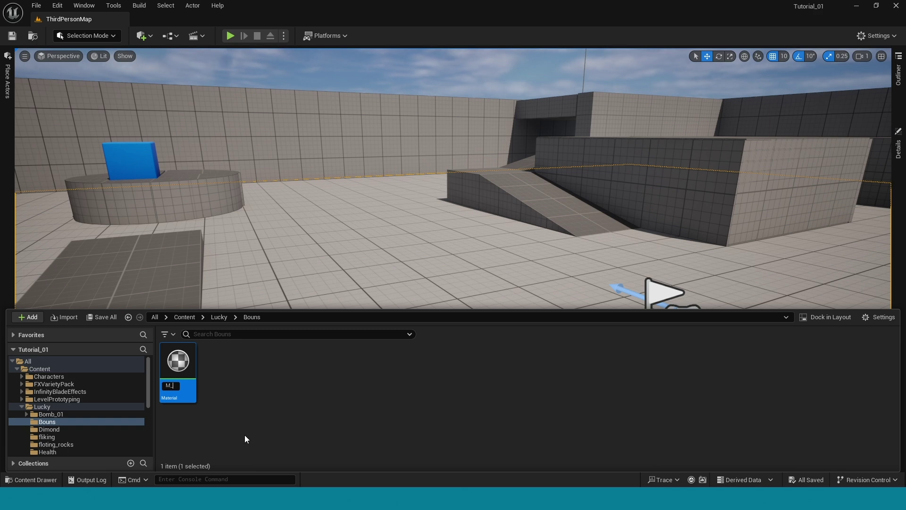
pyautogui.write('Outer')
pyautogui.press('Return')
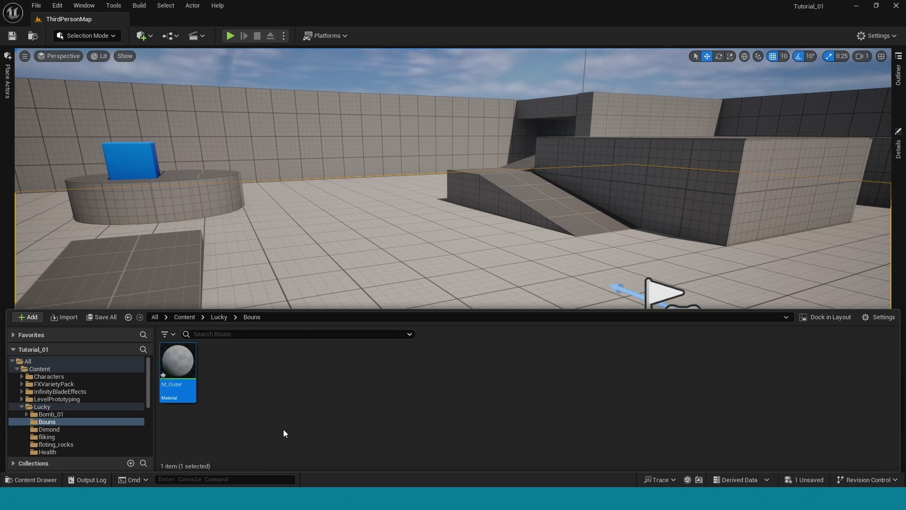
pyautogui.doubleClick(185, 362)
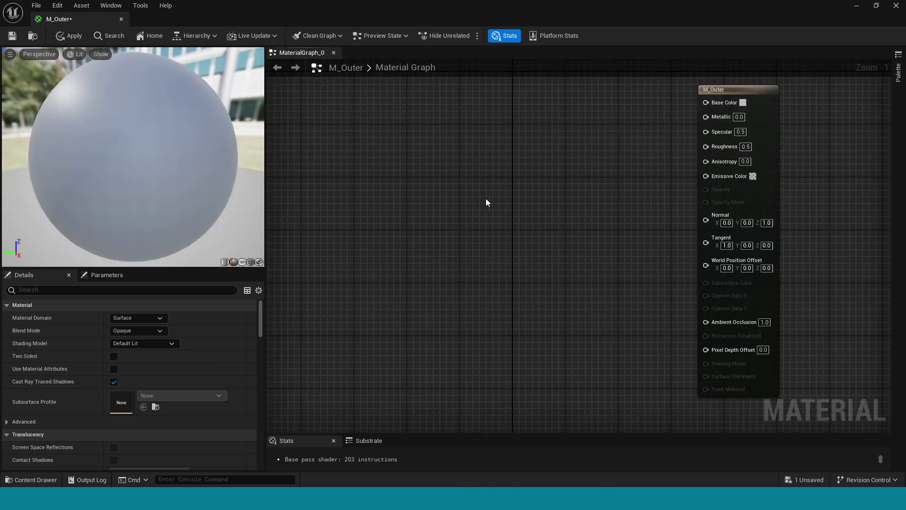
# Step: Add a Constant3Vector node to the M_Outer graph and set its R, G and B values to 0.8
pyautogui.press('3')
pyautogui.click(485, 199)
pyautogui.scroll(1, 522, 234)
pyautogui.click(127, 333)
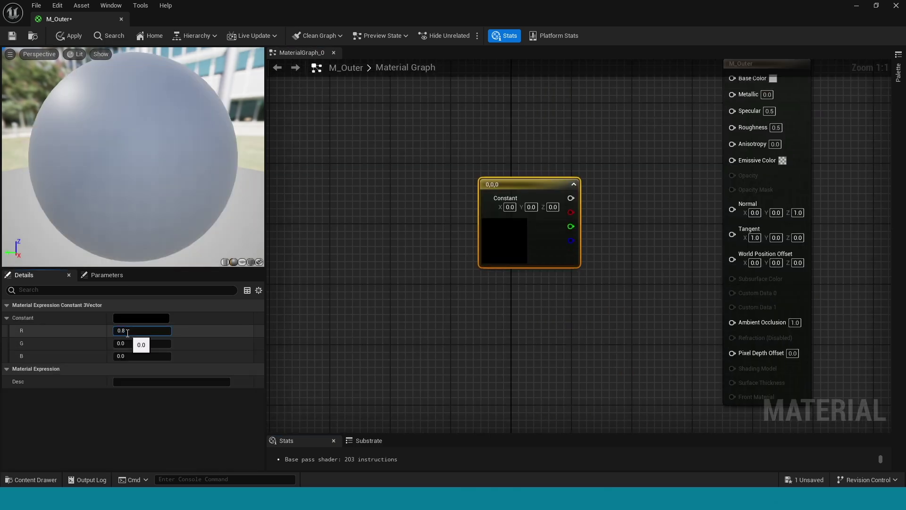
pyautogui.write('0.8')
pyautogui.press('Return')
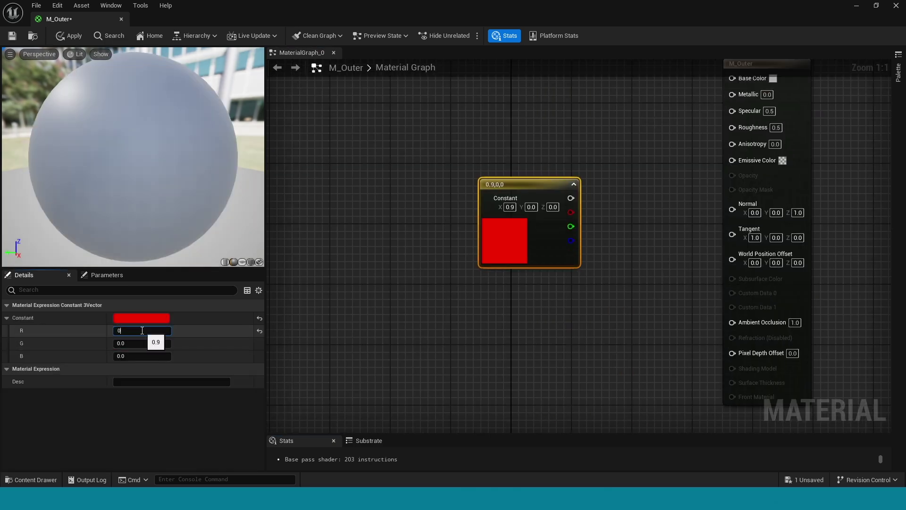
pyautogui.click(140, 343)
pyautogui.write('0.8')
pyautogui.click(138, 354)
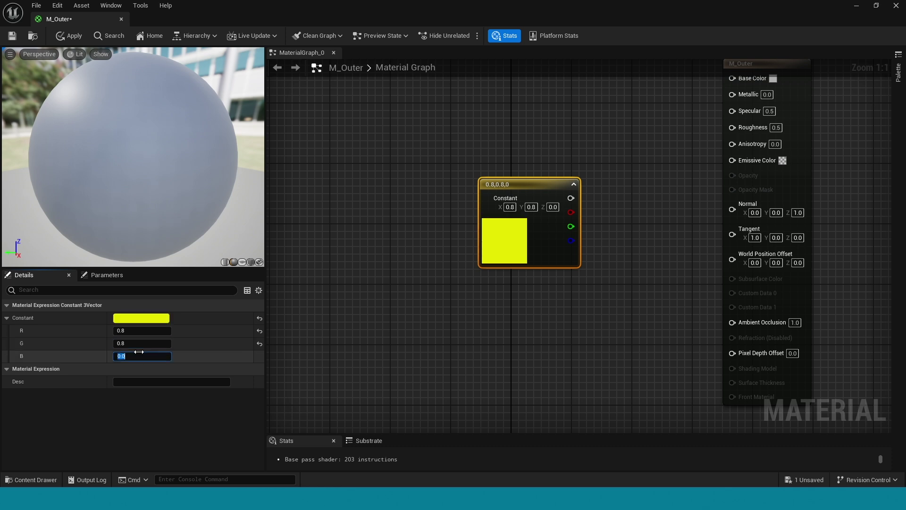
pyautogui.write('0.8')
pyautogui.press('Return')
# Step: Connect the 0.8 colour constant to M_Outer's Base Color and align the node beside the material output
pyautogui.moveTo(402, 309); pyautogui.dragTo(294, 350, button='right')
pyautogui.moveTo(405, 227); pyautogui.dragTo(392, 146)
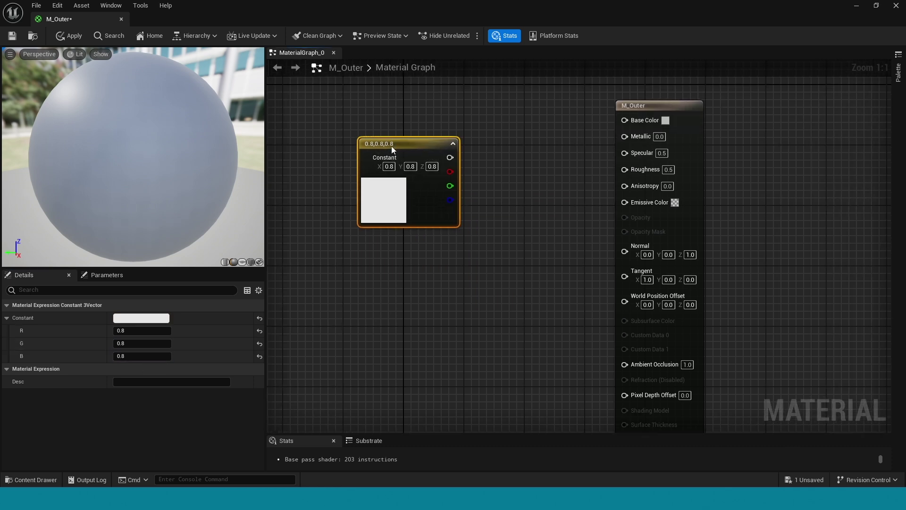
pyautogui.moveTo(465, 204); pyautogui.dragTo(448, 271, button='right')
pyautogui.moveTo(433, 225); pyautogui.dragTo(608, 187)
pyautogui.moveTo(393, 208); pyautogui.dragTo(393, 177)
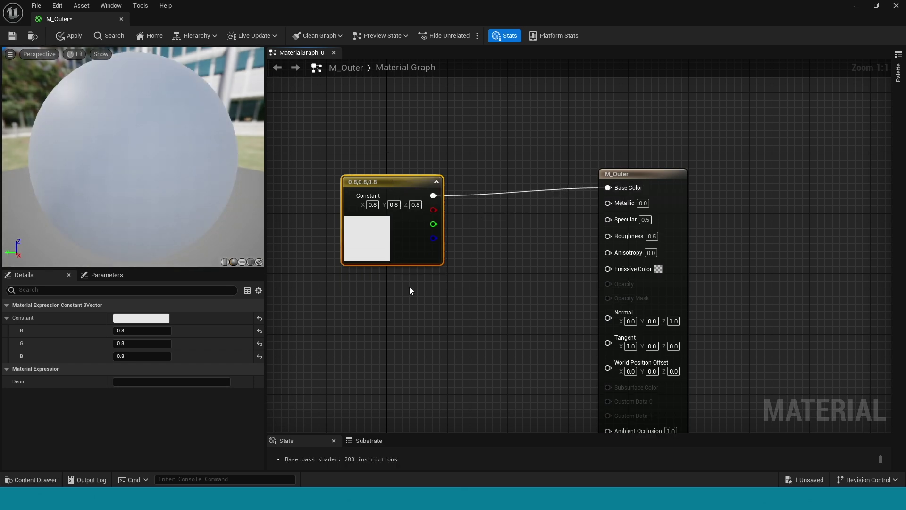
# Step: Add a Constant node with value 0.9, connect it to both Metallic and Specular, and place it below the colour constant
pyautogui.click(410, 310)
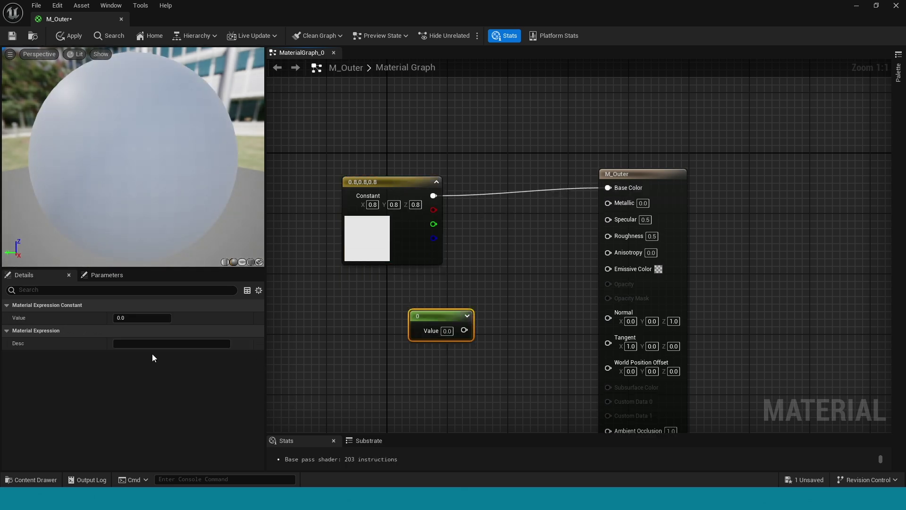
pyautogui.click(138, 318)
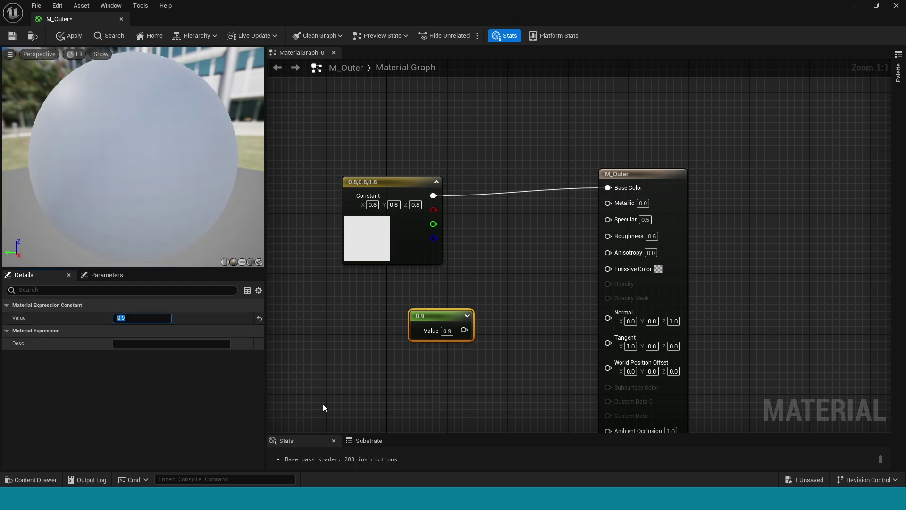
pyautogui.moveTo(466, 330); pyautogui.dragTo(608, 203)
pyautogui.moveTo(463, 331); pyautogui.dragTo(608, 216)
pyautogui.moveTo(421, 320); pyautogui.dragTo(391, 306)
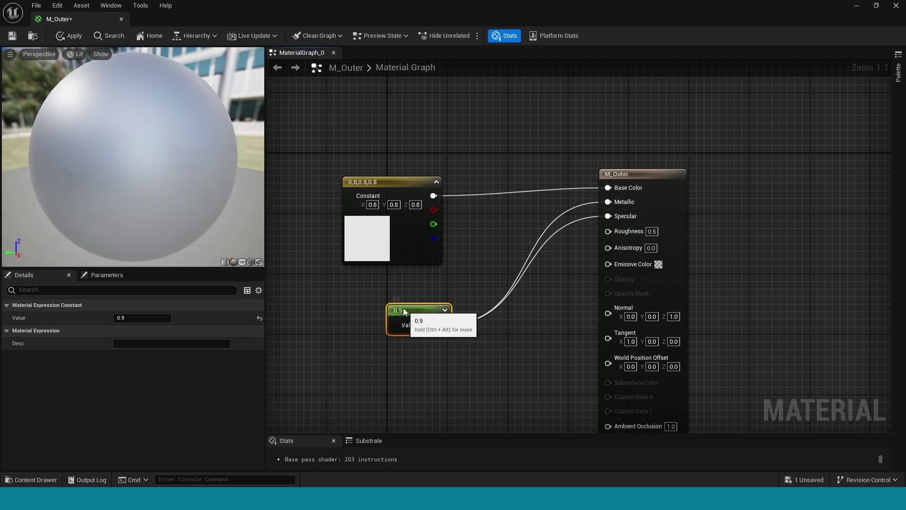
# Step: Add a Constant node with value 0 connected to Roughness, and apply and save the M_Outer material
pyautogui.click(433, 362)
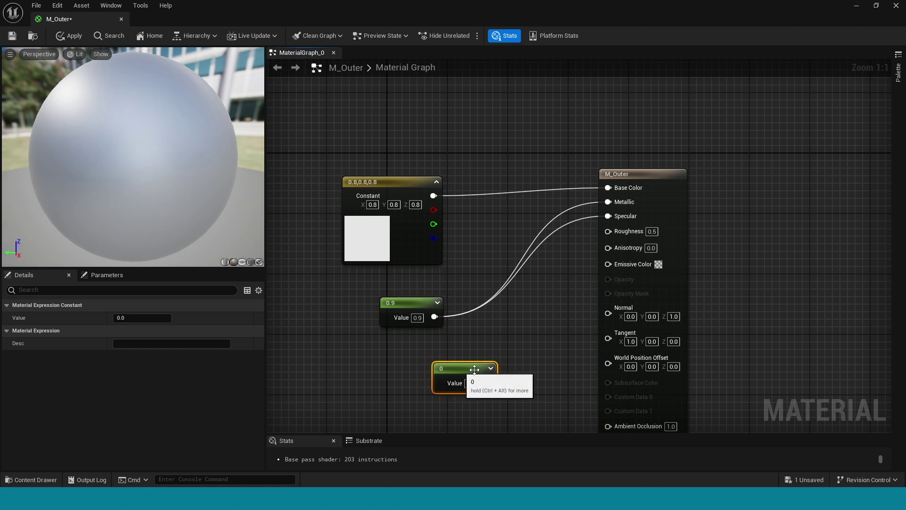
pyautogui.moveTo(495, 384); pyautogui.dragTo(608, 231)
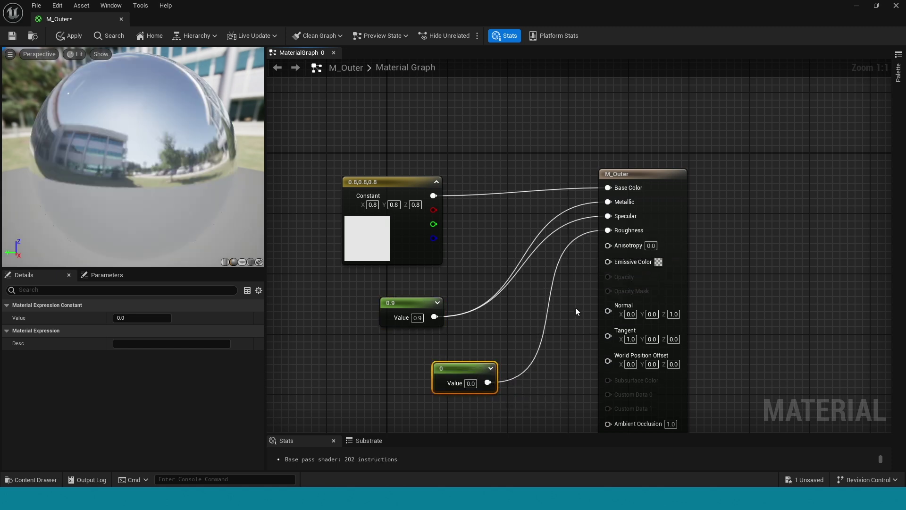
pyautogui.click(71, 36)
pyautogui.click(11, 37)
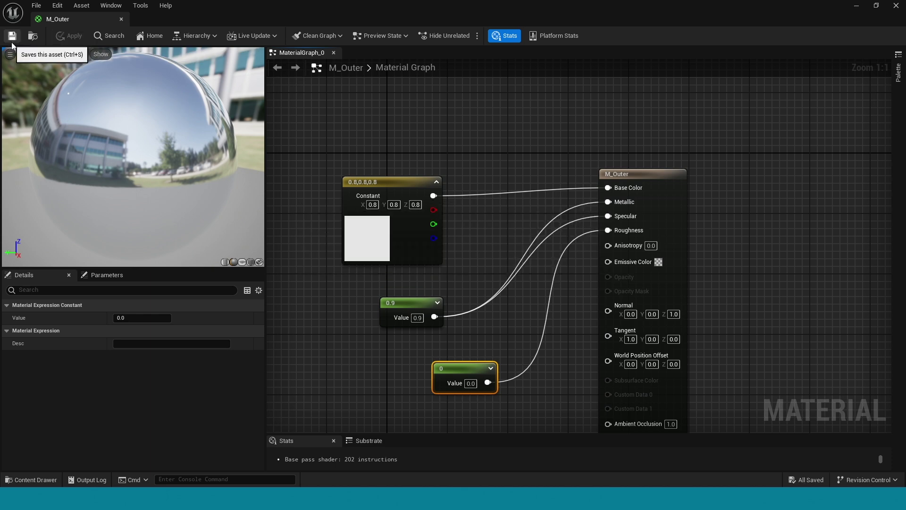
# Step: Dock the M_Outer editor in the main window beside ThirdPersonMap and return to the level
pyautogui.middleClick(53, 19)
pyautogui.moveTo(98, 44); pyautogui.dragTo(196, 24)
pyautogui.click(76, 22)
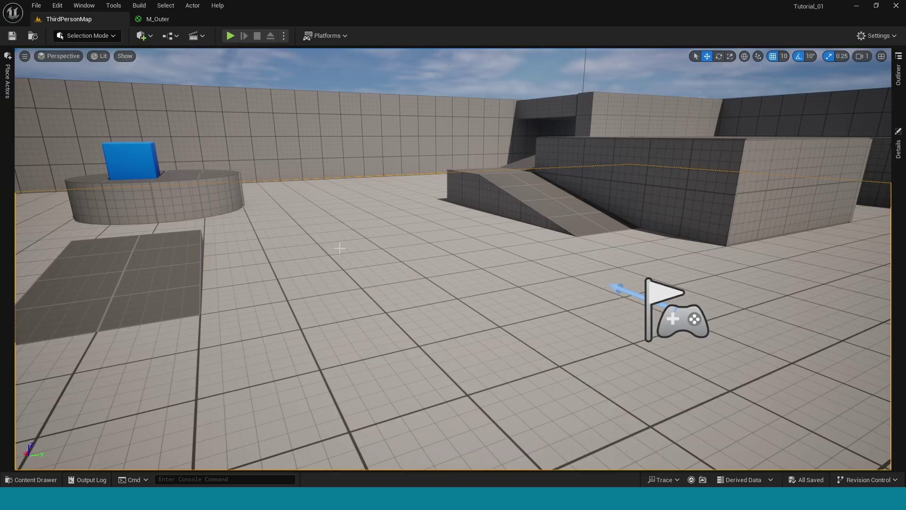
# Step: Create a second material named M_Button in the Bouns folder and open it for editing
pyautogui.hotkey('ctrl', 'space')
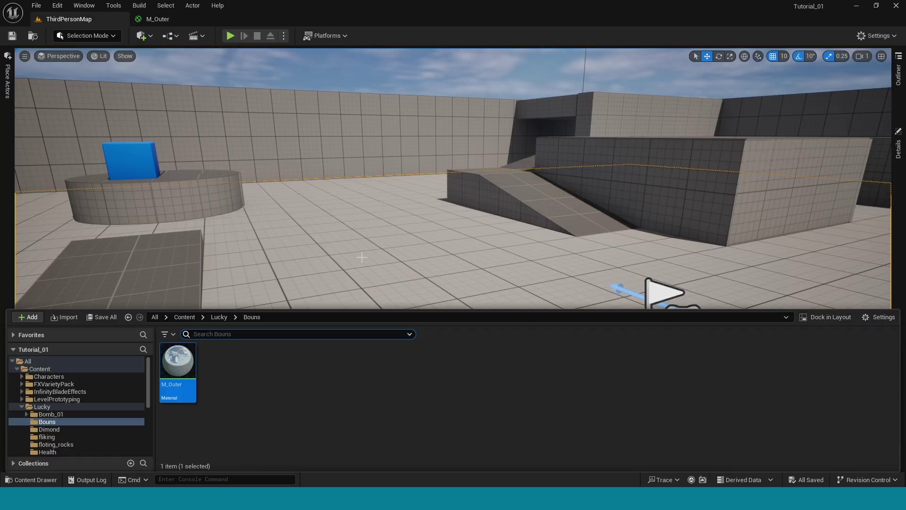
pyautogui.rightClick(253, 404)
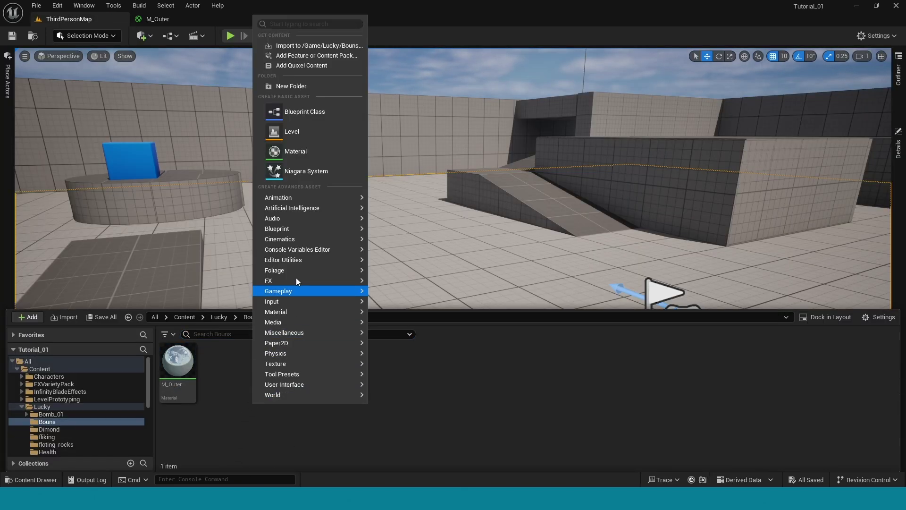
pyautogui.click(295, 154)
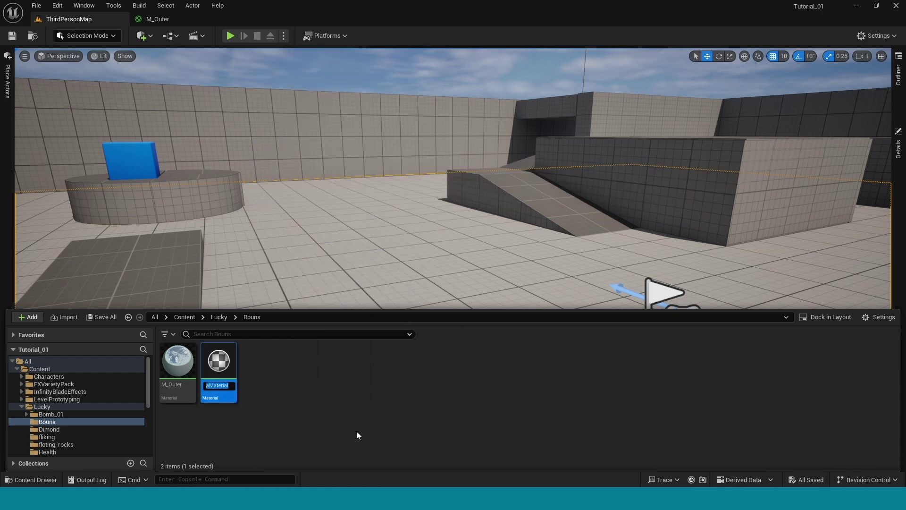
pyautogui.write('M_Butan')
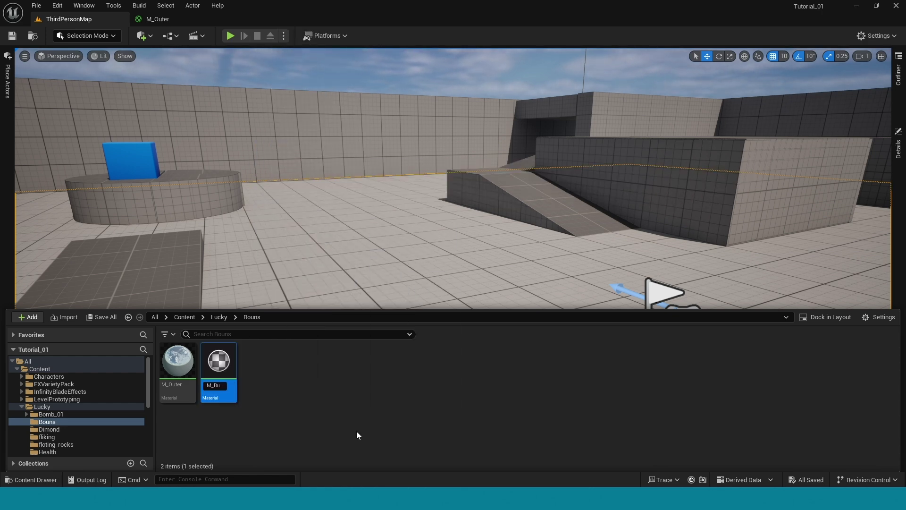
pyautogui.press('BackSpace')
pyautogui.press('BackSpace')
pyautogui.write('ton')
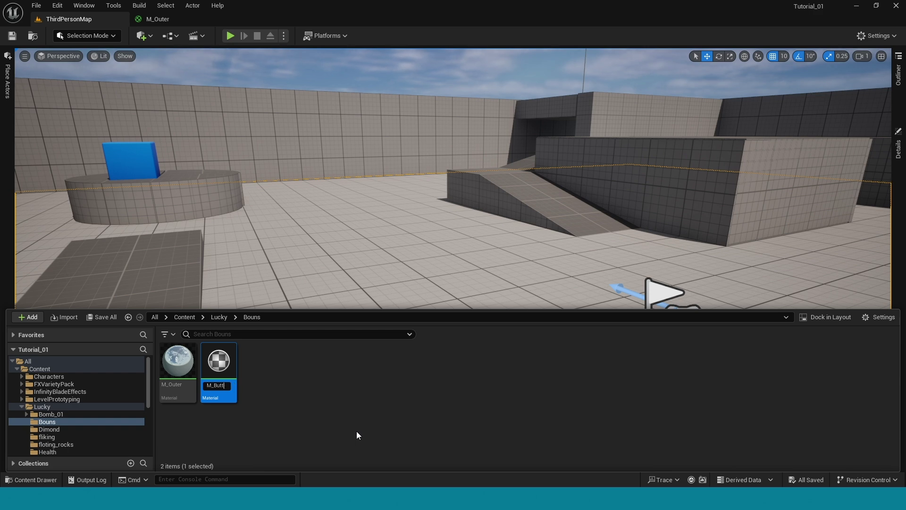
pyautogui.press('Return')
pyautogui.doubleClick(178, 363)
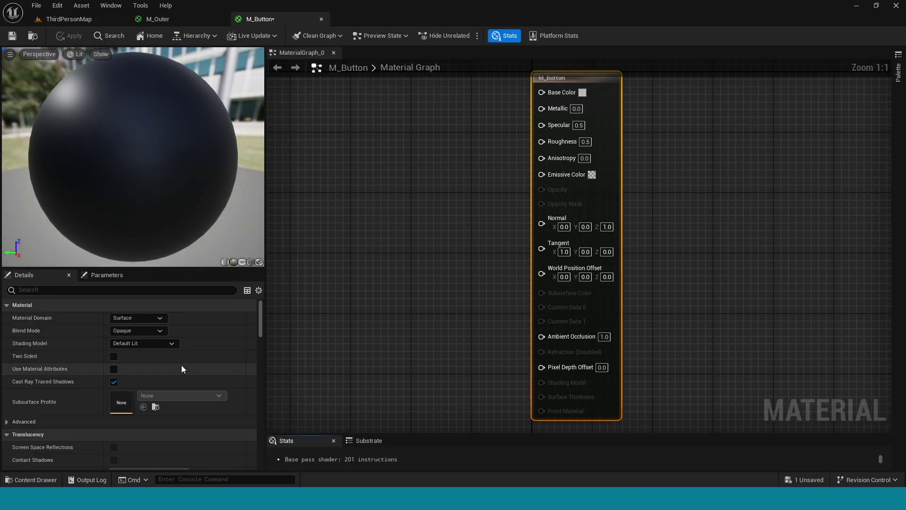
# Step: Add two Constant3Vector nodes to the M_Button graph, one above the other
pyautogui.click(353, 135)
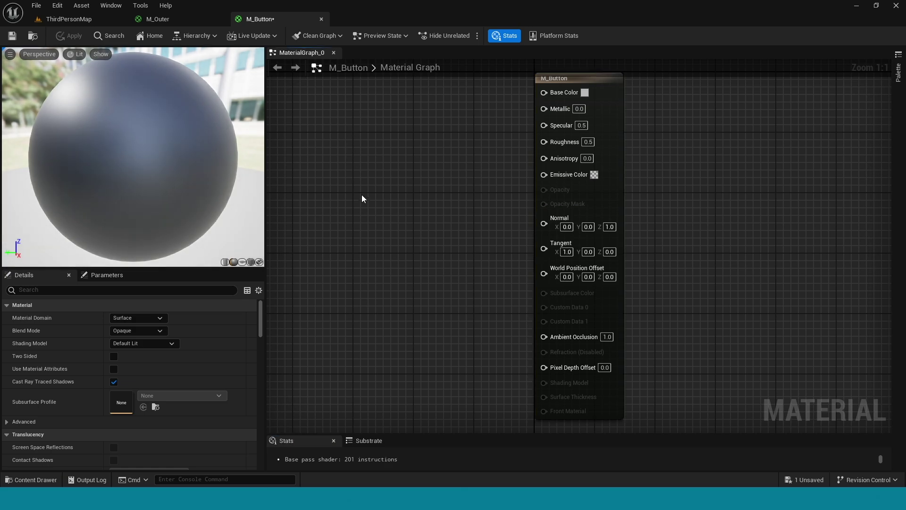
pyautogui.click(355, 151)
pyautogui.click(373, 265)
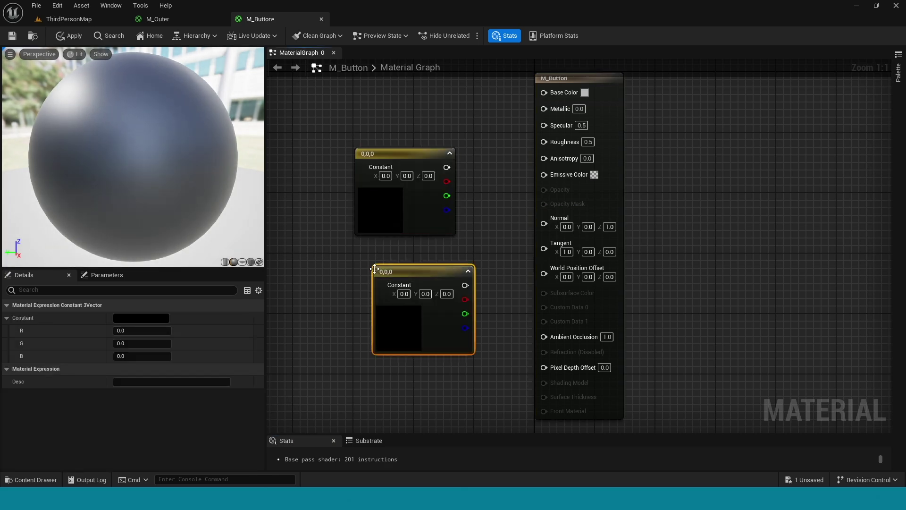
# Step: Set the upper Constant3Vector node's colour to R 1.01 and G 1
pyautogui.click(403, 206)
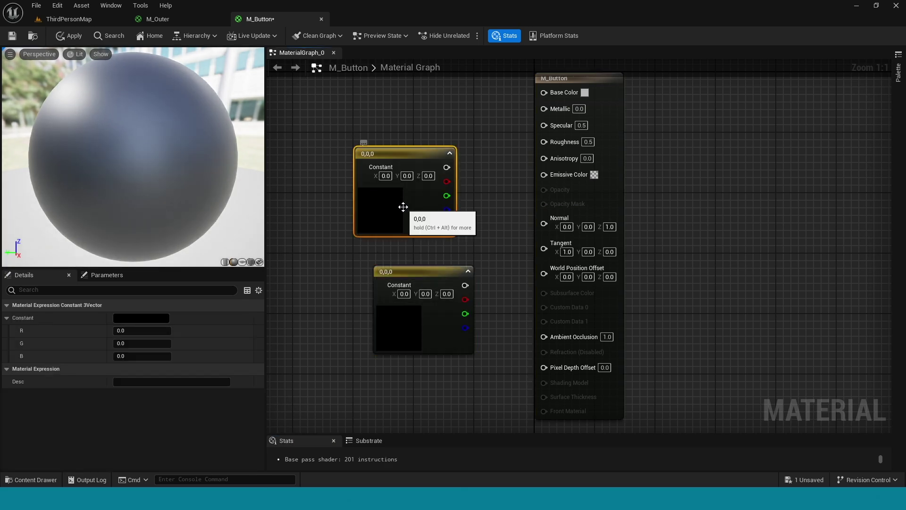
pyautogui.click(147, 334)
pyautogui.write('1.01')
pyautogui.press('Return')
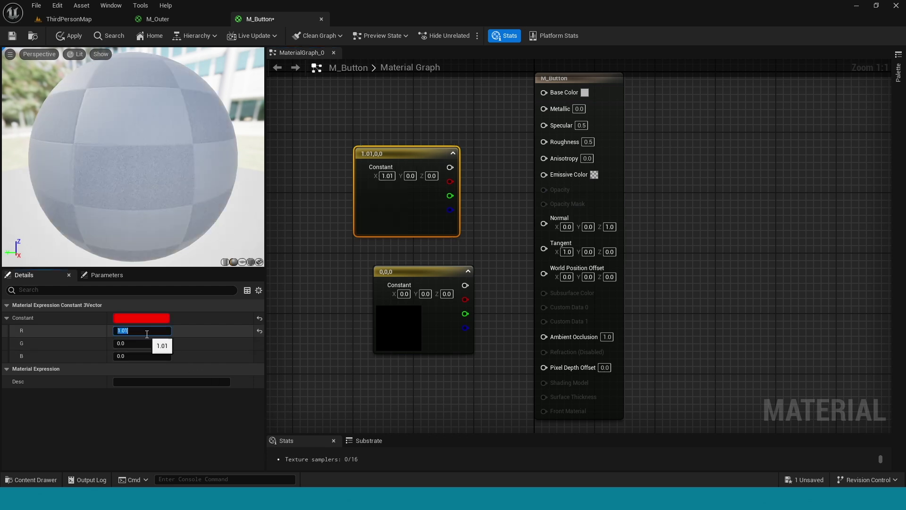
pyautogui.click(147, 340)
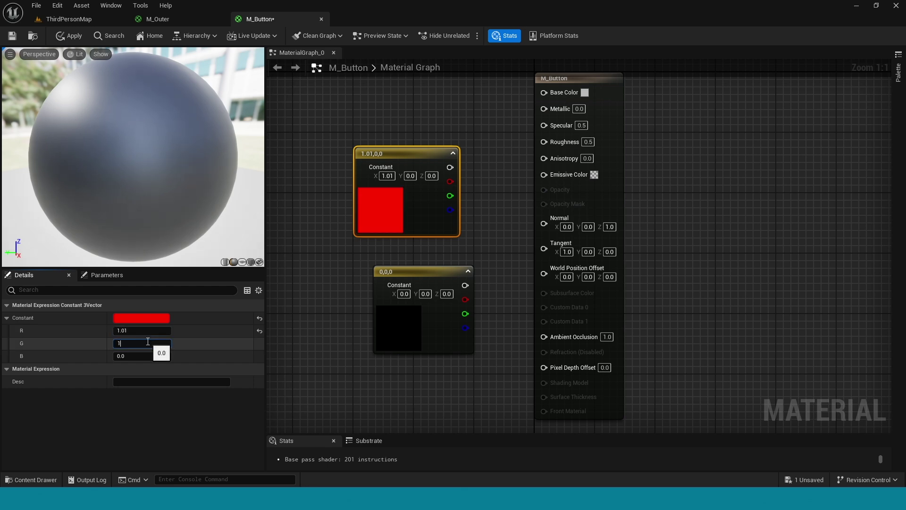
pyautogui.write('1')
pyautogui.press('Return')
# Step: Move the lower Constant3Vector node closer beneath the yellow one and set its B value to 1
pyautogui.moveTo(401, 271); pyautogui.dragTo(373, 256)
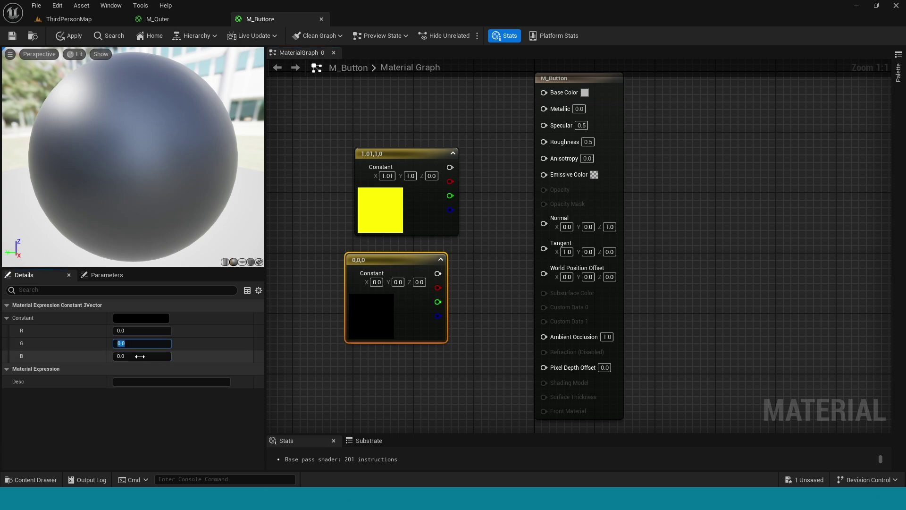
pyautogui.write('1')
pyautogui.press('Return')
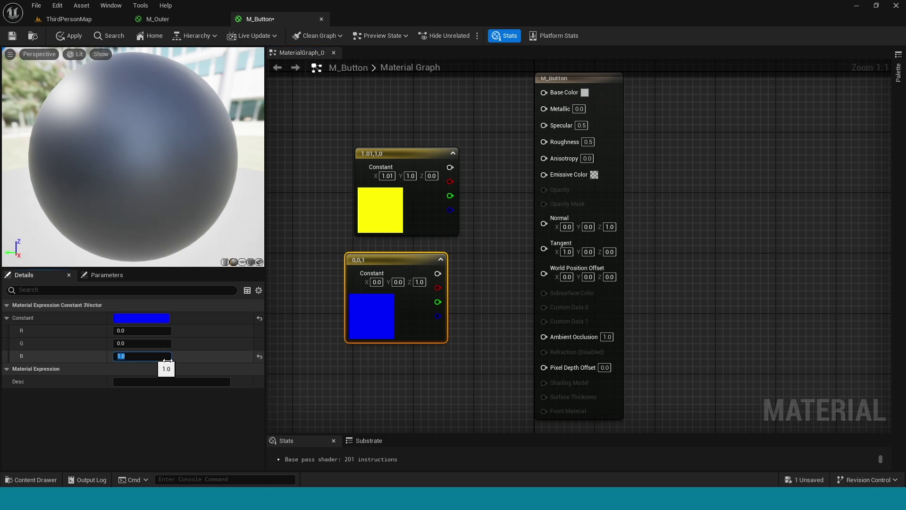
# Step: Move the M_Button result node away from the constants and set its blend mode to Translucent and shading model to Unlit
pyautogui.scroll(-2, 482, 293)
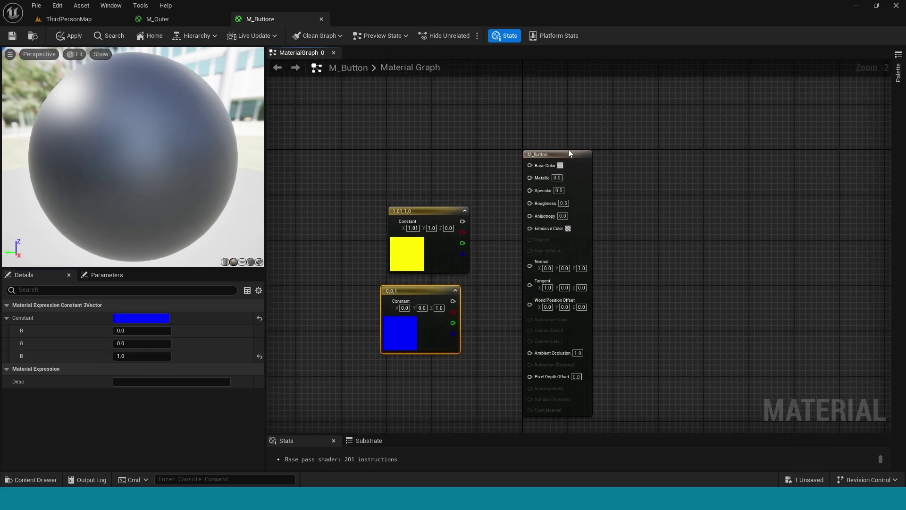
pyautogui.moveTo(568, 153); pyautogui.dragTo(608, 147)
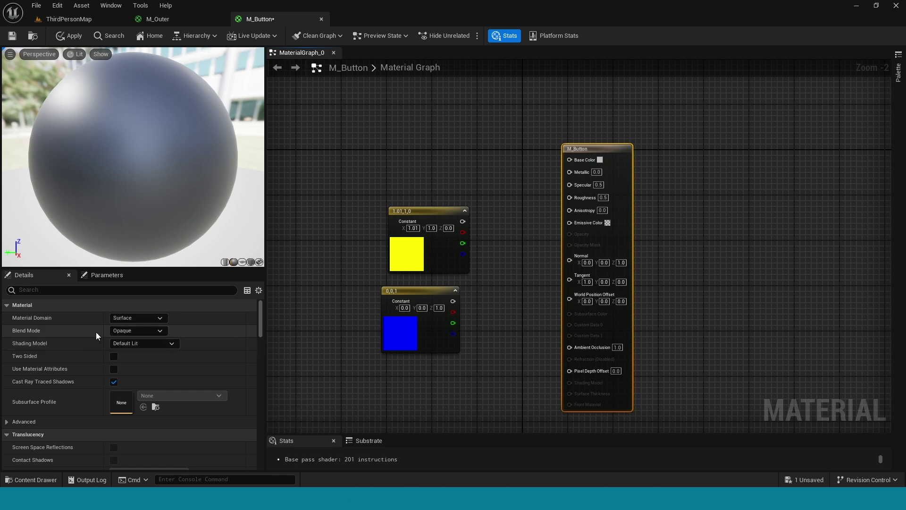
pyautogui.click(162, 330)
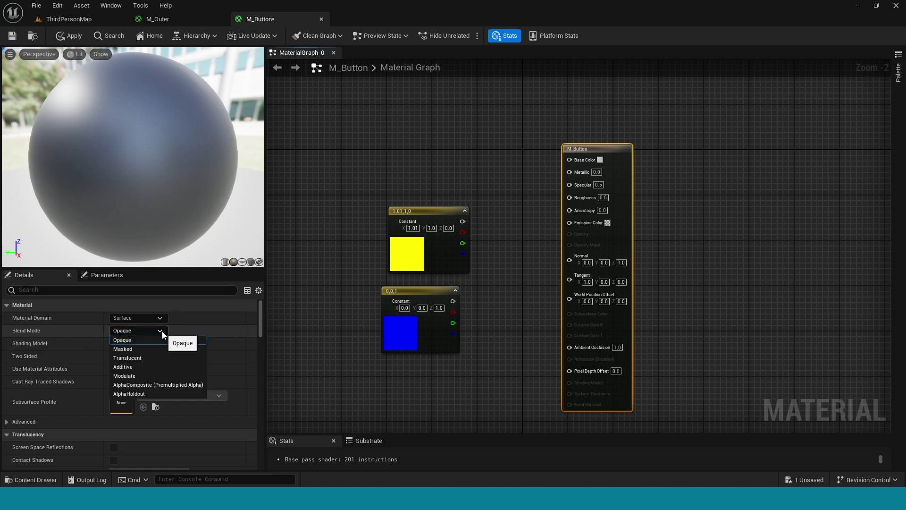
pyautogui.click(138, 359)
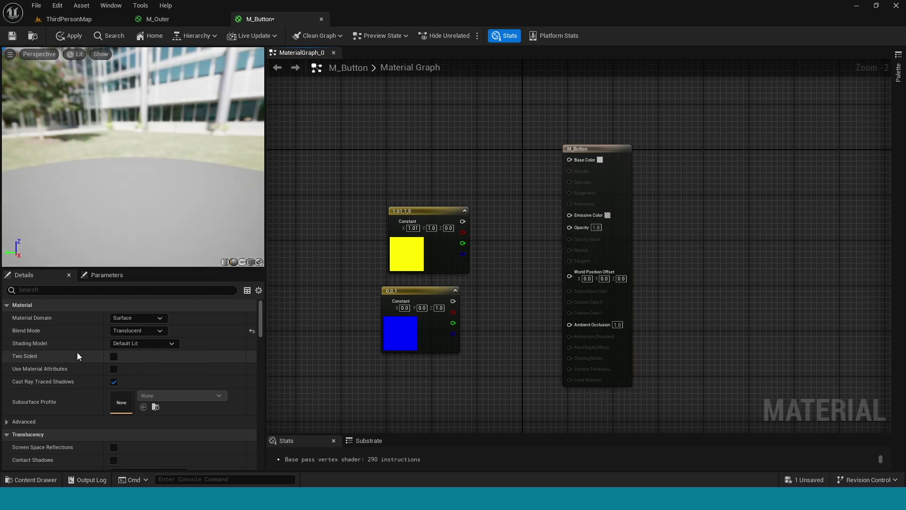
pyautogui.click(171, 344)
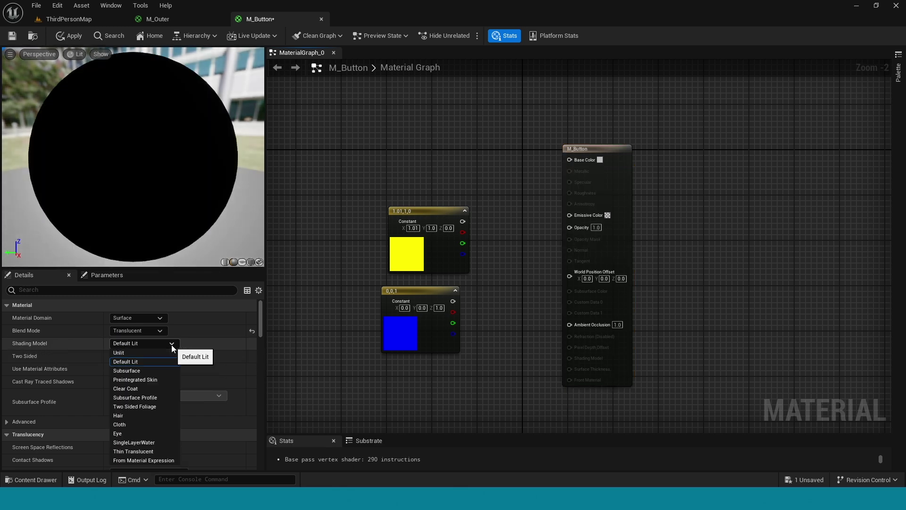
pyautogui.click(131, 354)
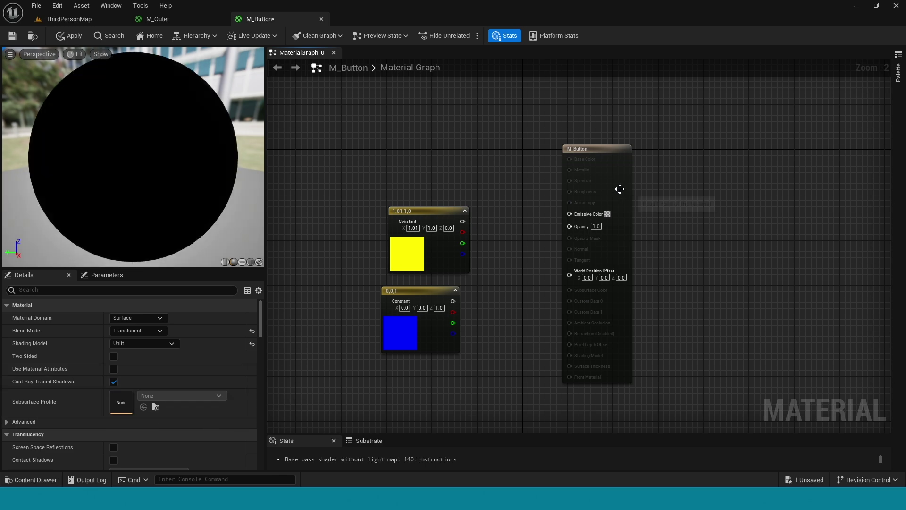
# Step: Shift both colour constants away from the result node and connect them to a new Lerp node, yellow to A and blue to B
pyautogui.click(588, 149)
pyautogui.scroll(2, 446, 340)
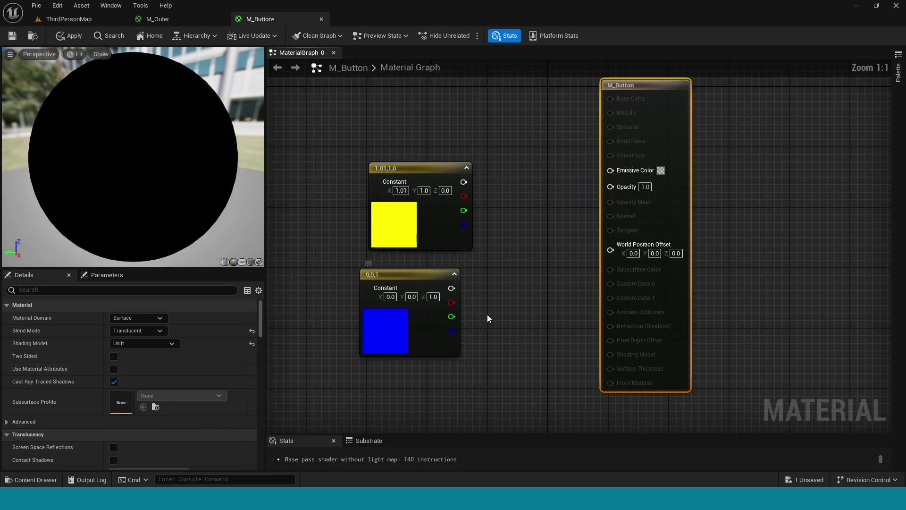
pyautogui.moveTo(488, 315); pyautogui.dragTo(566, 321, button='right')
pyautogui.moveTo(403, 148); pyautogui.dragTo(569, 384)
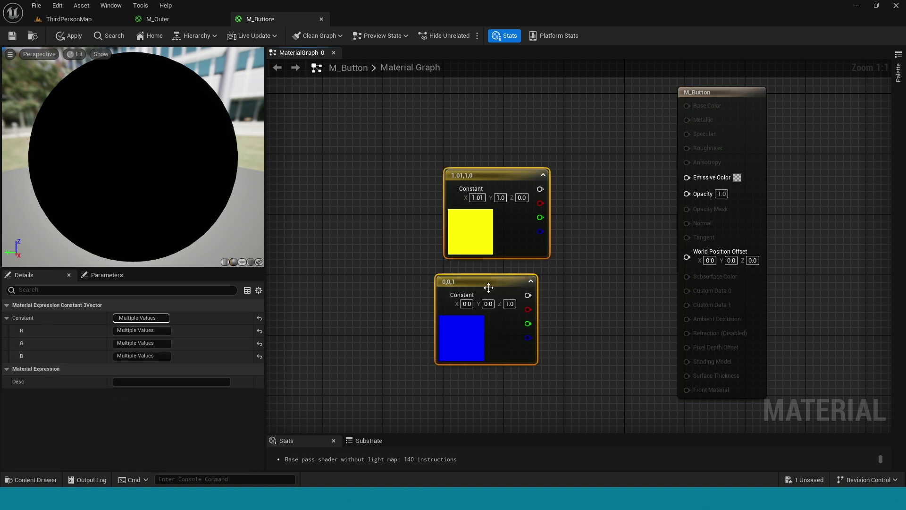
pyautogui.moveTo(488, 285); pyautogui.dragTo(418, 251)
pyautogui.click(475, 260)
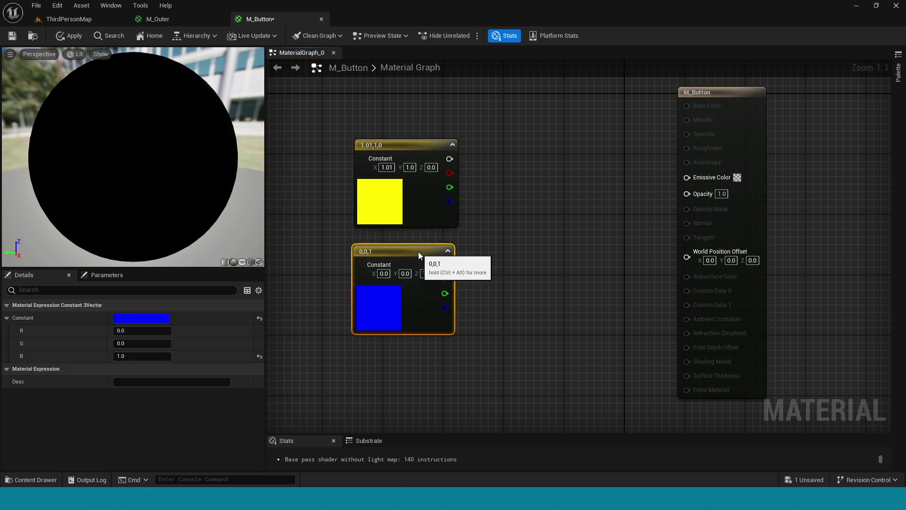
pyautogui.click(508, 223)
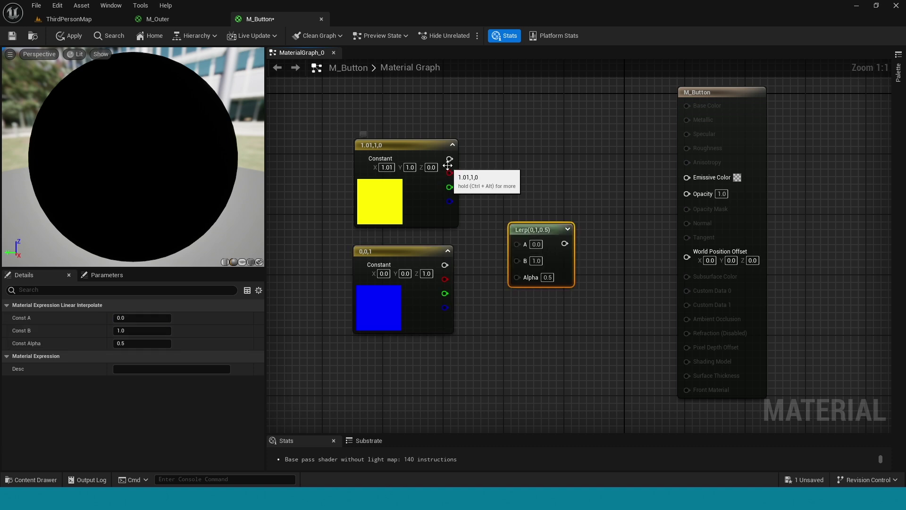
pyautogui.moveTo(448, 160); pyautogui.dragTo(517, 245)
pyautogui.moveTo(444, 265); pyautogui.dragTo(517, 257)
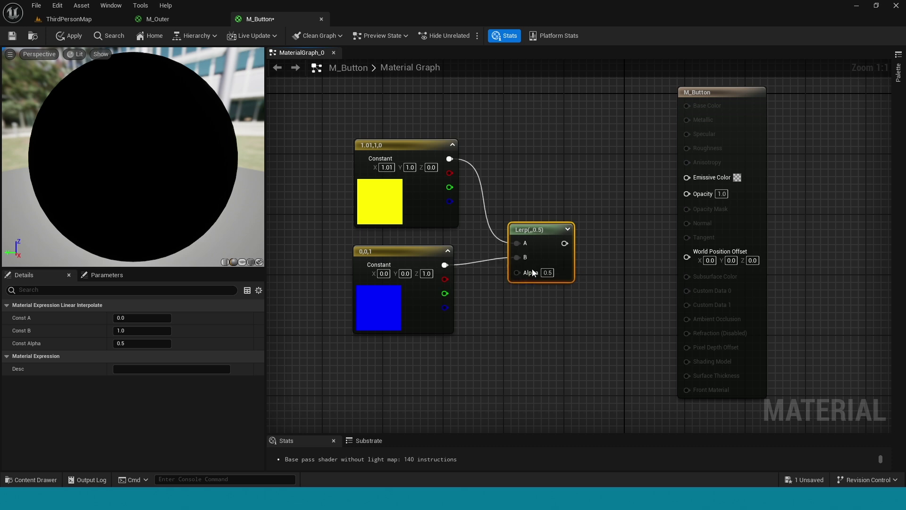
# Step: Add a Multiply node with the Lerp output in A, and connect its result to Emissive Color
pyautogui.click(591, 244)
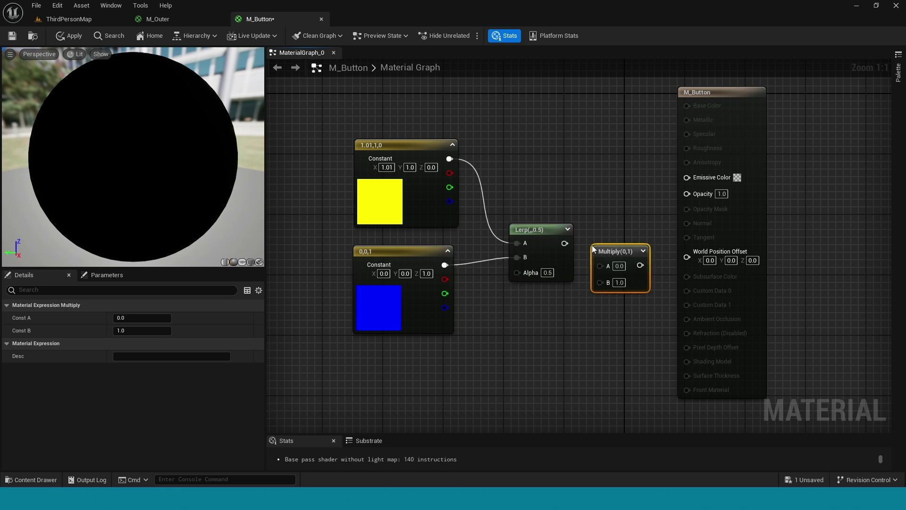
pyautogui.moveTo(564, 243); pyautogui.dragTo(599, 267)
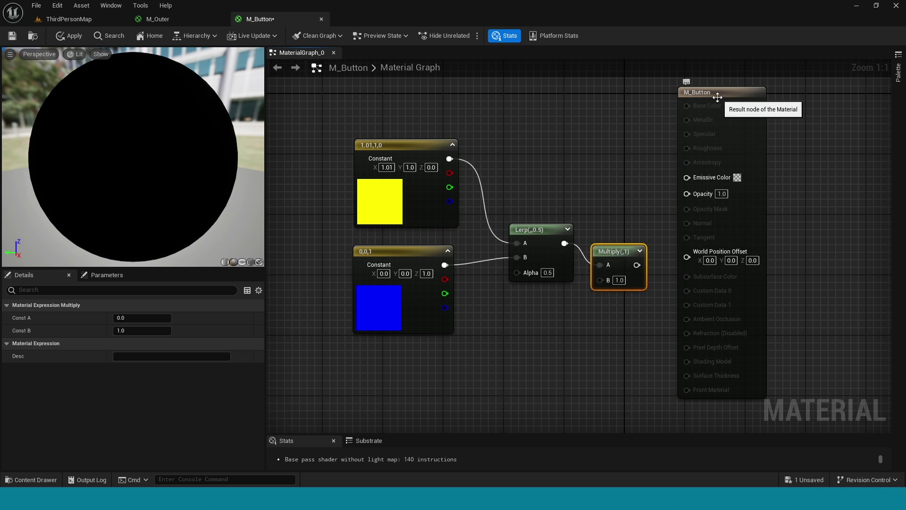
pyautogui.moveTo(716, 91); pyautogui.dragTo(746, 92)
pyautogui.moveTo(637, 265); pyautogui.dragTo(716, 177)
# Step: Space the Multiply node further from the Lerp and add a Time node below the colour constants
pyautogui.moveTo(597, 231); pyautogui.dragTo(621, 186, button='right')
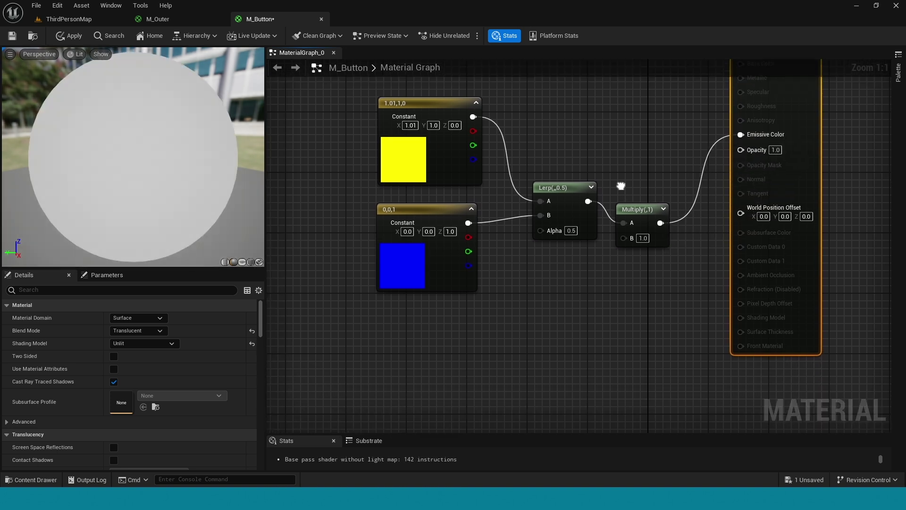
pyautogui.moveTo(606, 160); pyautogui.dragTo(448, 264)
pyautogui.moveTo(556, 202); pyautogui.dragTo(491, 194)
pyautogui.click(472, 312)
pyautogui.moveTo(472, 312); pyautogui.dragTo(512, 281, button='right')
pyautogui.moveTo(514, 188); pyautogui.dragTo(448, 338)
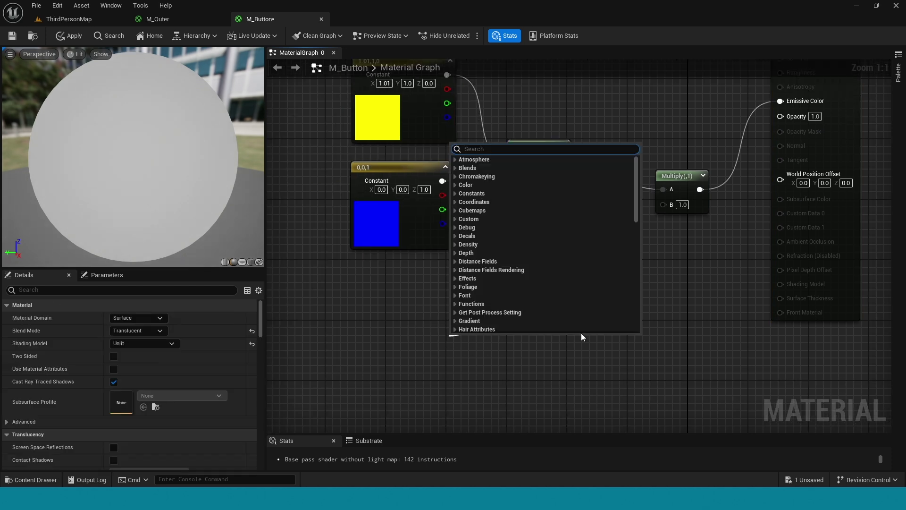
pyautogui.moveTo(580, 336); pyautogui.dragTo(634, 326, button='right')
pyautogui.rightClick(340, 330)
pyautogui.write('ti')
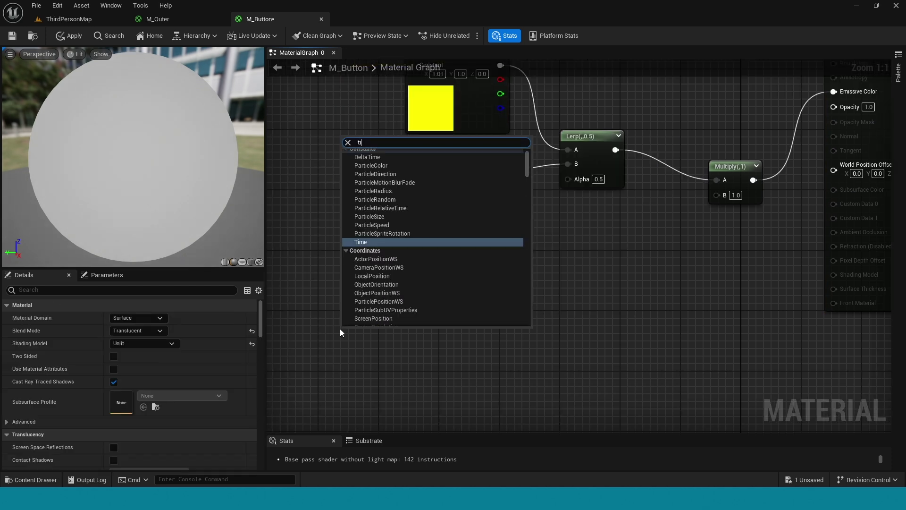
pyautogui.write('me')
pyautogui.press('Return')
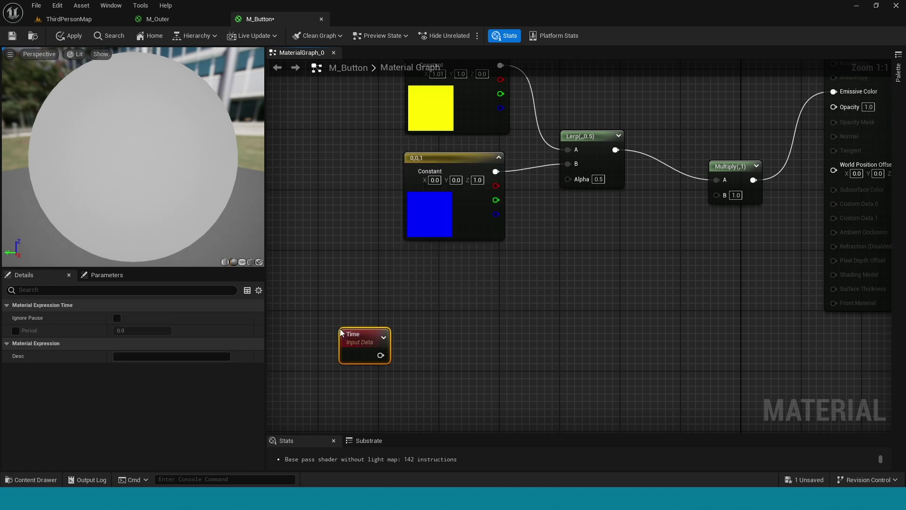
# Step: Add a Sine node fed by the Time node's output
pyautogui.moveTo(379, 340); pyautogui.dragTo(365, 338)
pyautogui.moveTo(365, 338); pyautogui.dragTo(426, 244, button='right')
pyautogui.moveTo(427, 259); pyautogui.dragTo(485, 260)
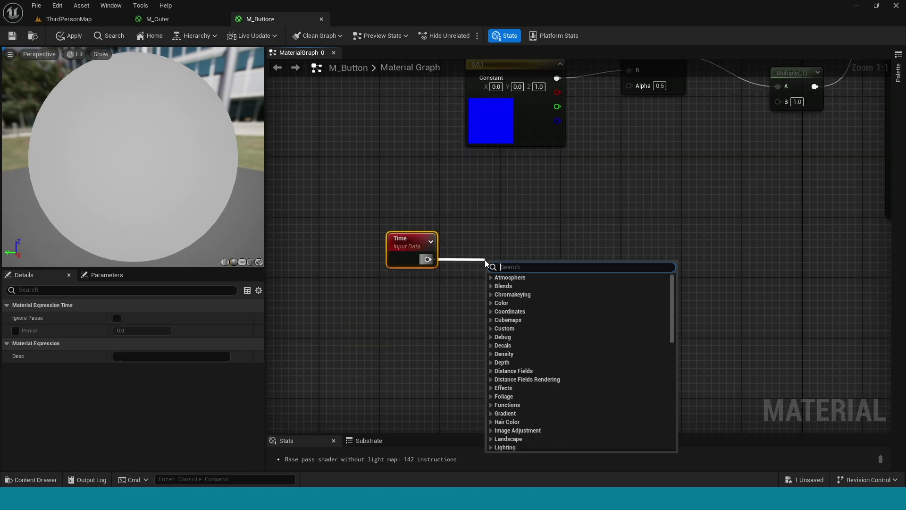
pyautogui.write('sine')
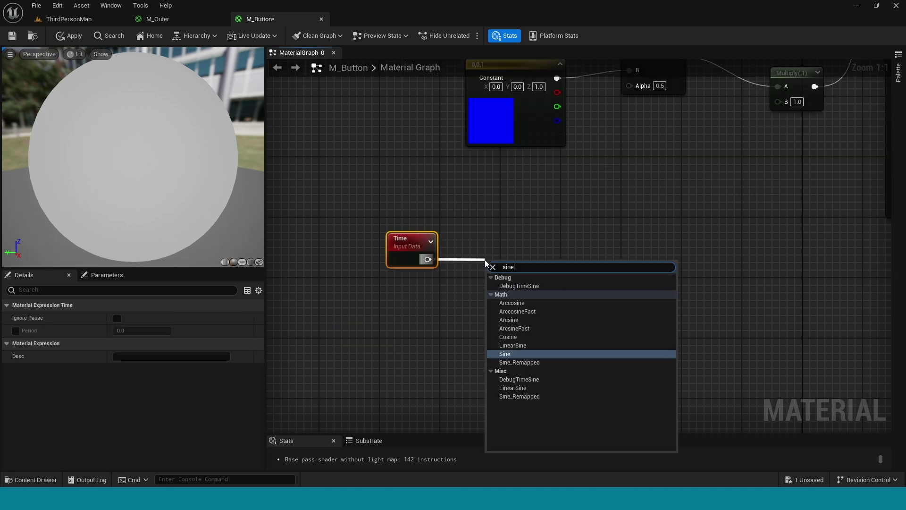
pyautogui.press('Return')
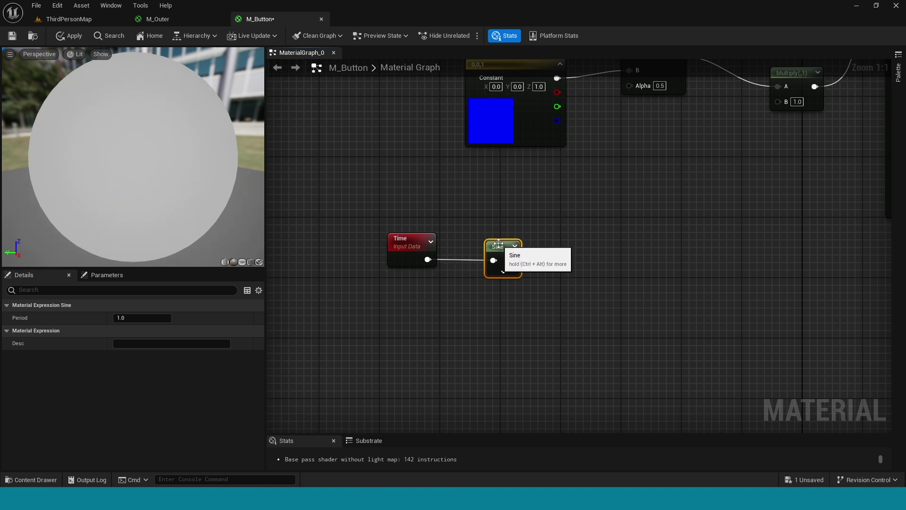
# Step: Extend the Sine output into the A input of a new Add node, and the Add output into A of a new Divide node
pyautogui.moveTo(508, 285); pyautogui.dragTo(554, 261)
pyautogui.write('add')
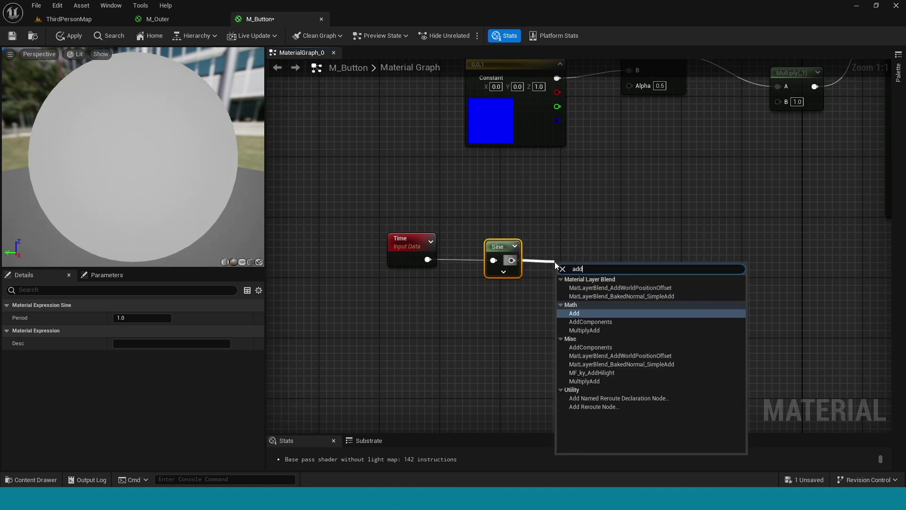
pyautogui.press('Return')
pyautogui.moveTo(580, 264); pyautogui.dragTo(639, 258)
pyautogui.write('div')
pyautogui.press('Return')
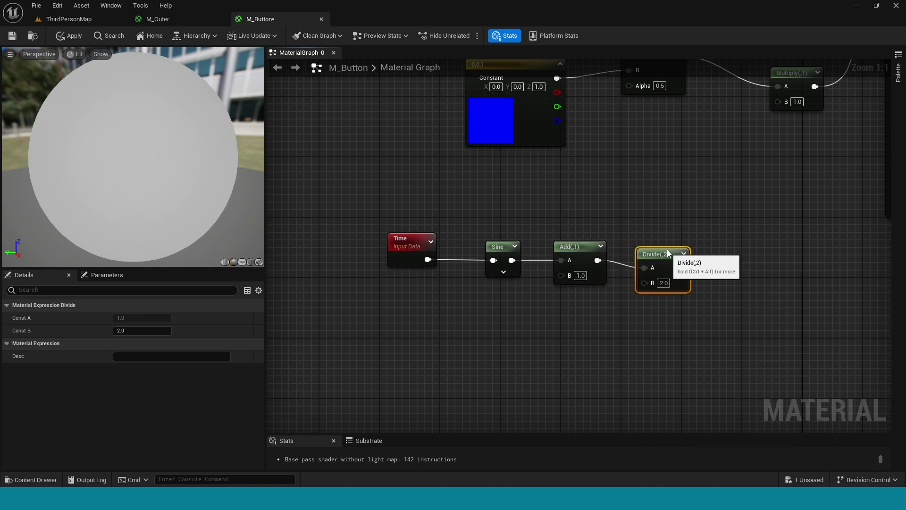
# Step: Set the Lerp node's Alpha to 10
pyautogui.moveTo(718, 283); pyautogui.dragTo(661, 323, button='right')
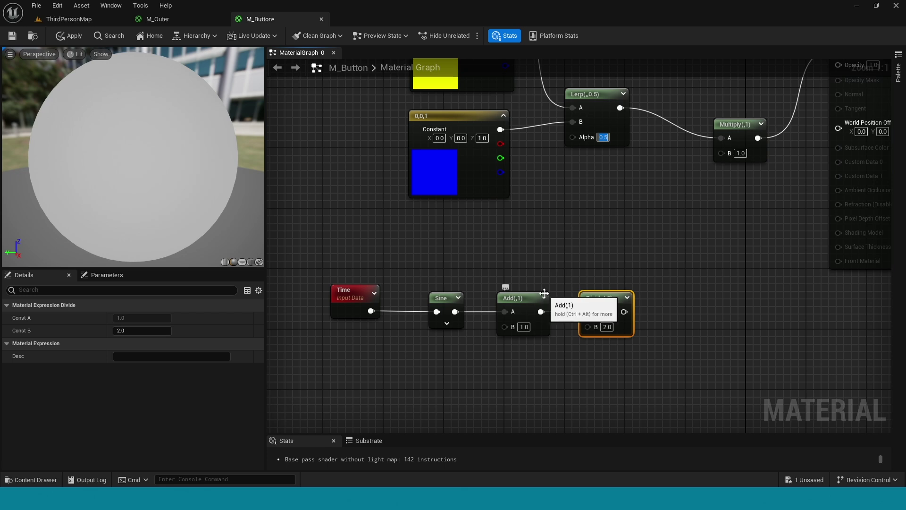
pyautogui.write('10')
pyautogui.press('Return')
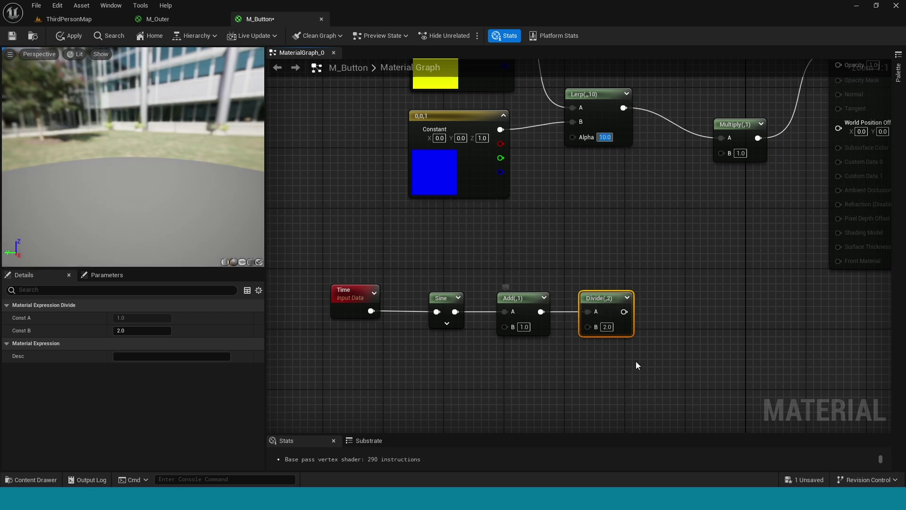
# Step: Set the Lerp node's constant Alpha to 1 and connect the Divide output to its Alpha input
pyautogui.click(585, 208)
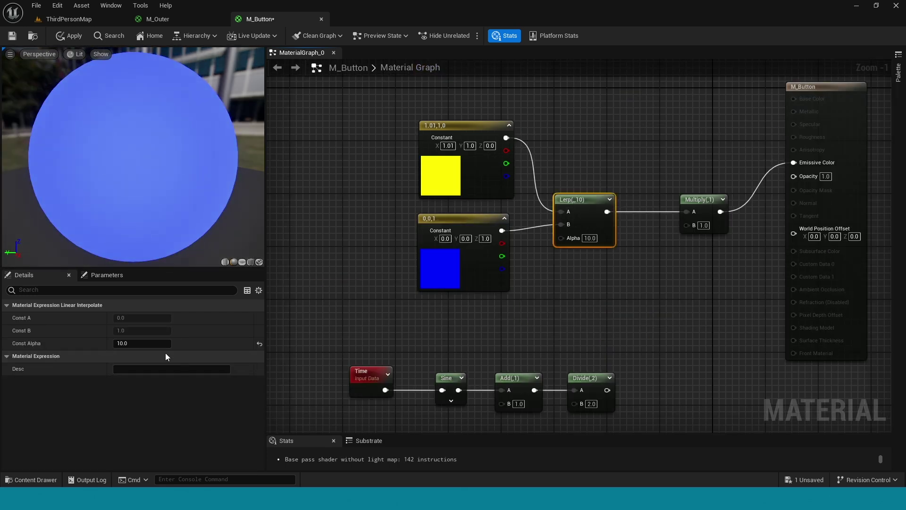
pyautogui.click(140, 343)
pyautogui.write('1')
pyautogui.press('Return')
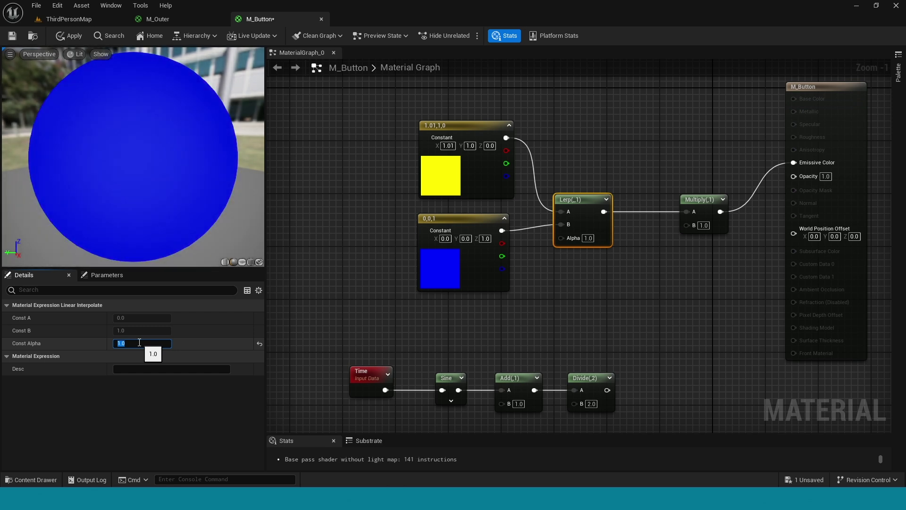
pyautogui.moveTo(607, 390); pyautogui.dragTo(561, 238)
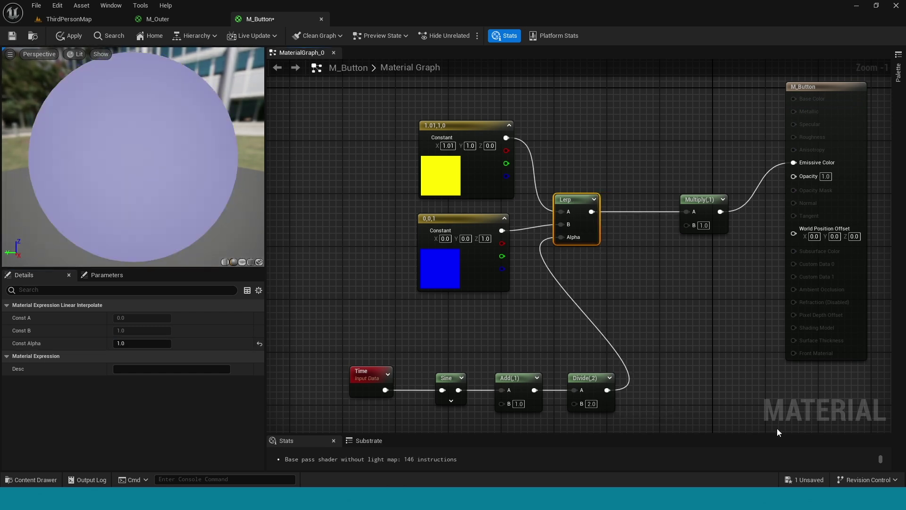
pyautogui.scroll(-1, 692, 354)
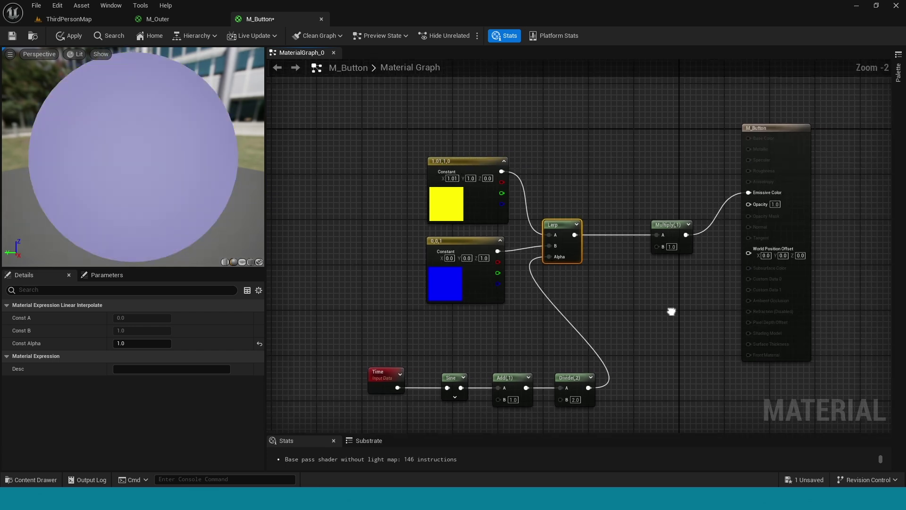
pyautogui.moveTo(671, 312); pyautogui.dragTo(651, 289, button='right')
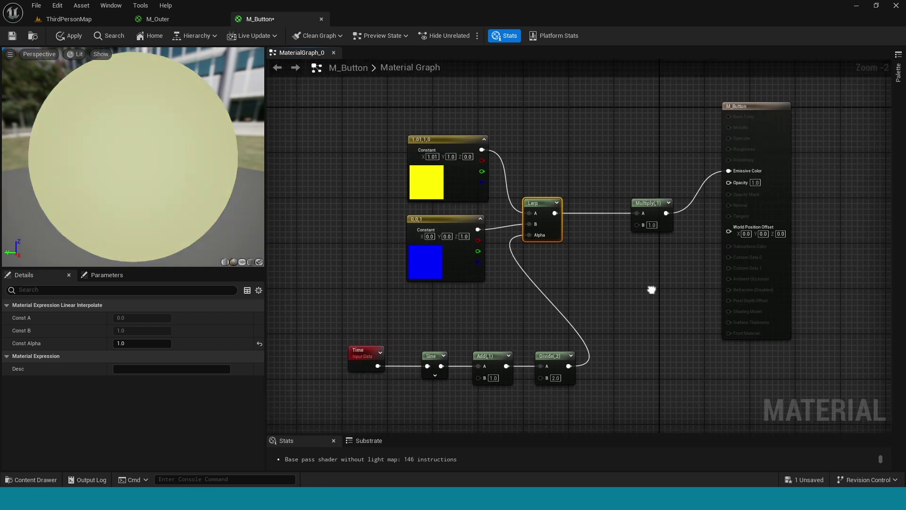
# Step: Apply and save the M_Button material, return to the ThirdPersonMap level and show the Bouns folder's assets
pyautogui.click(78, 36)
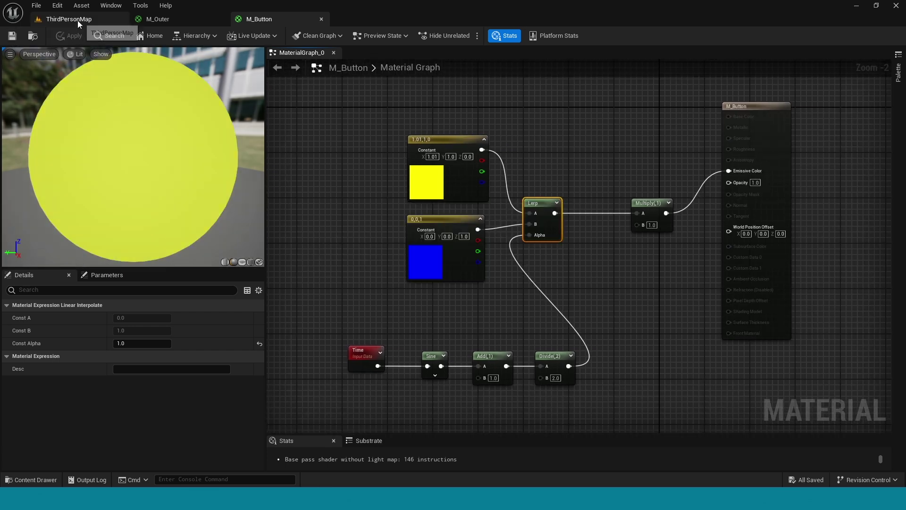
pyautogui.click(76, 19)
pyautogui.hotkey('ctrl', 'space')
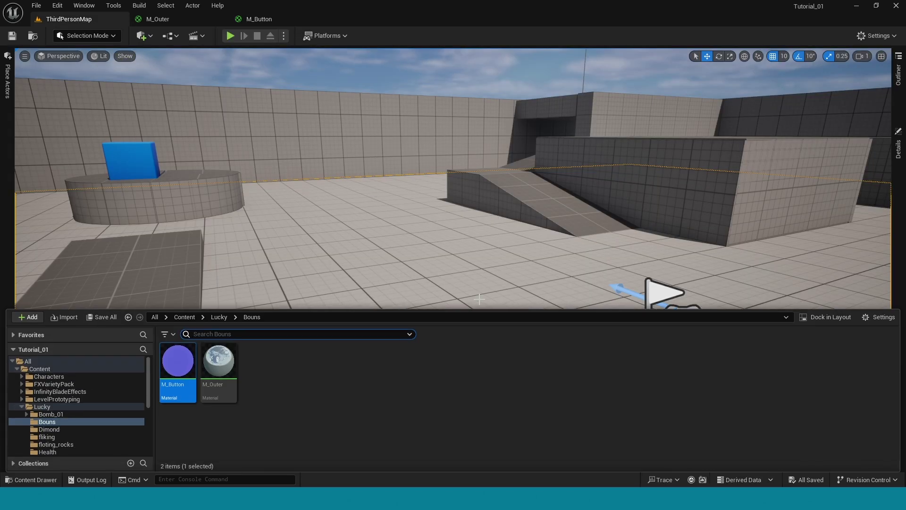
# Step: Duplicate the M_Button material in the Bouns folder and name the copy M_Particals
pyautogui.rightClick(175, 361)
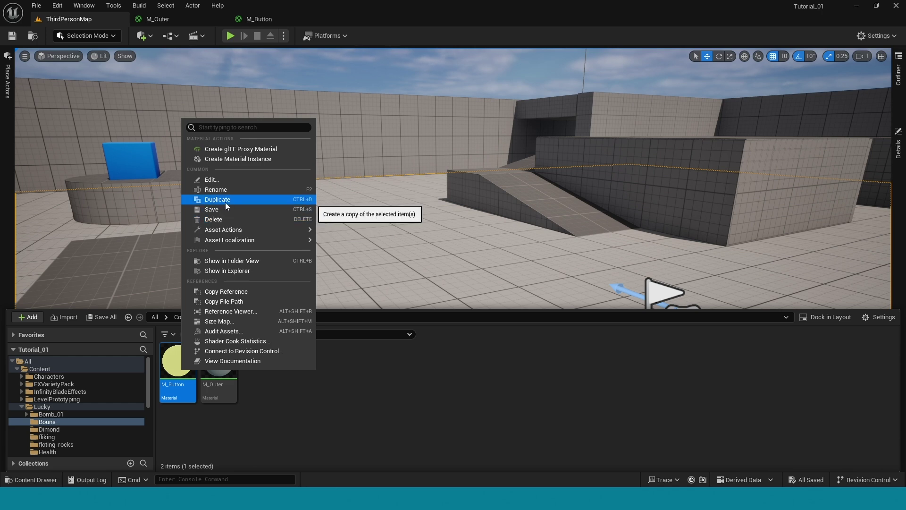
pyautogui.click(254, 200)
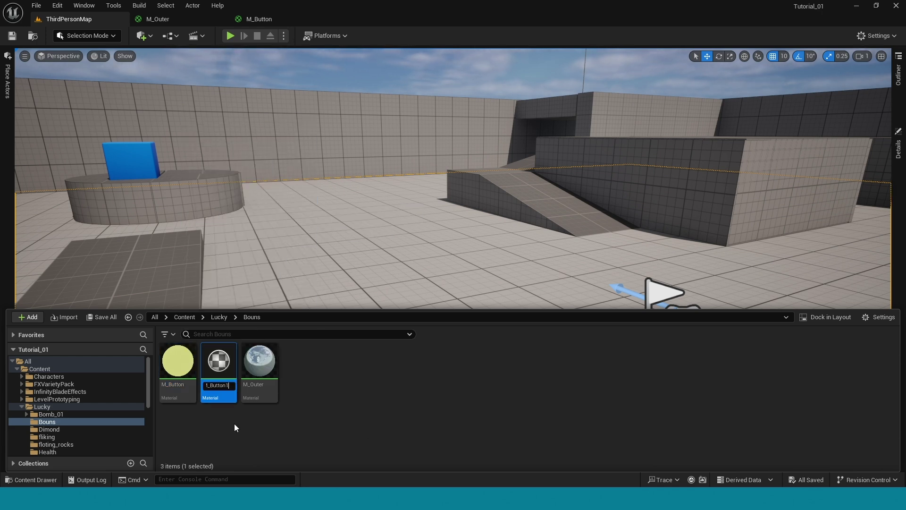
pyautogui.press('BackSpace')
pyautogui.press('BackSpace')
pyautogui.press('BackSpace')
pyautogui.write('Par')
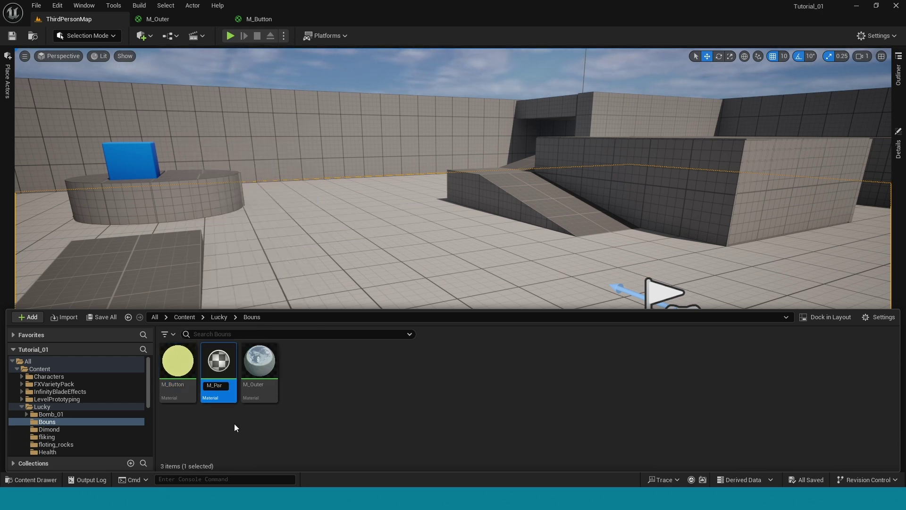
pyautogui.write('ticals')
pyautogui.press('Return')
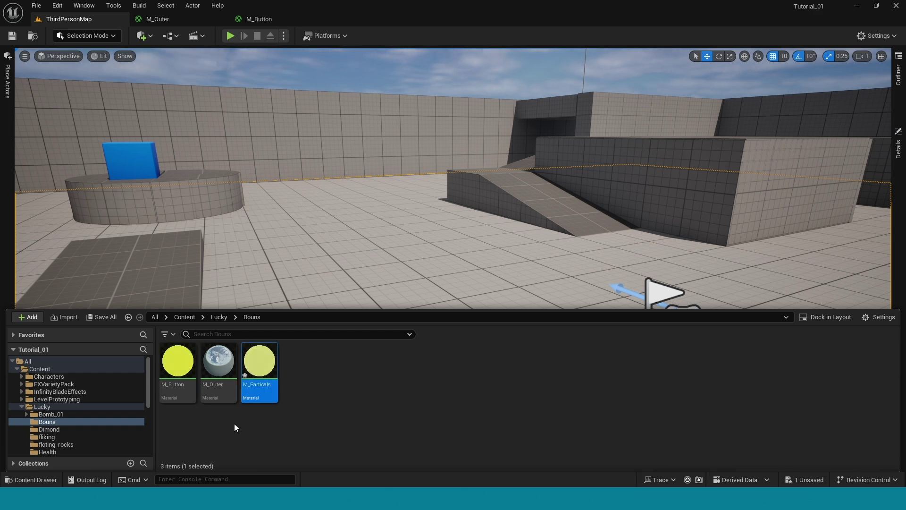
# Step: Open the M_Particals material and add a Texture Sample node below the Time and Sine nodes
pyautogui.doubleClick(259, 362)
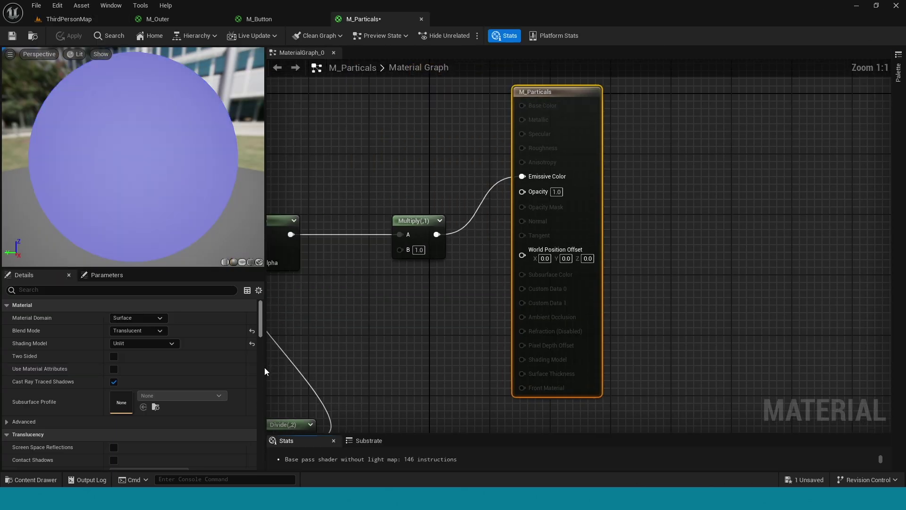
pyautogui.moveTo(426, 326); pyautogui.dragTo(649, 196, button='right')
pyautogui.scroll(-1, 649, 197)
pyautogui.rightClick(383, 369)
pyautogui.write('tex')
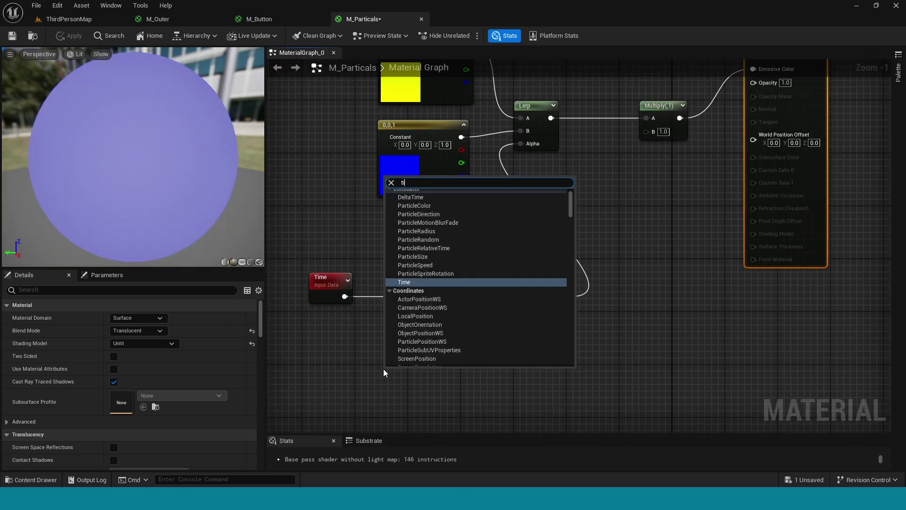
pyautogui.write('tu')
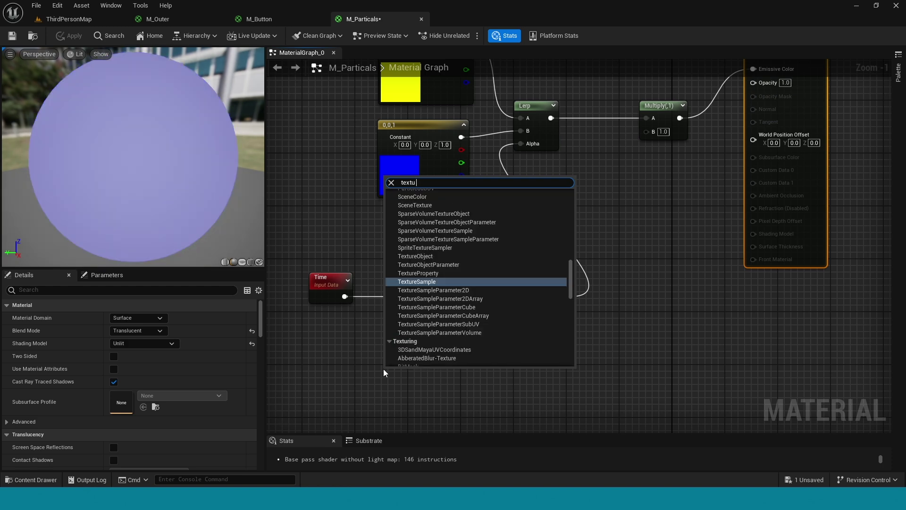
pyautogui.click(453, 282)
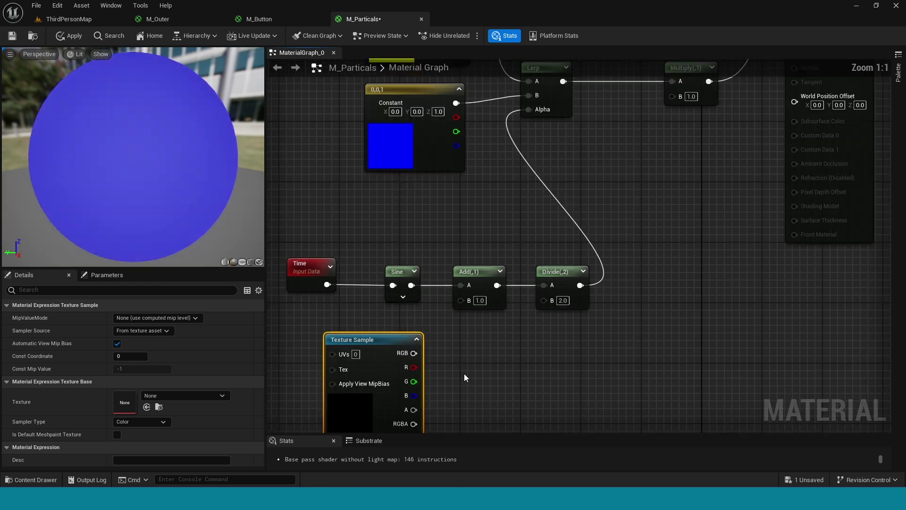
pyautogui.scroll(1, 463, 373)
pyautogui.moveTo(492, 370); pyautogui.dragTo(492, 276, button='right')
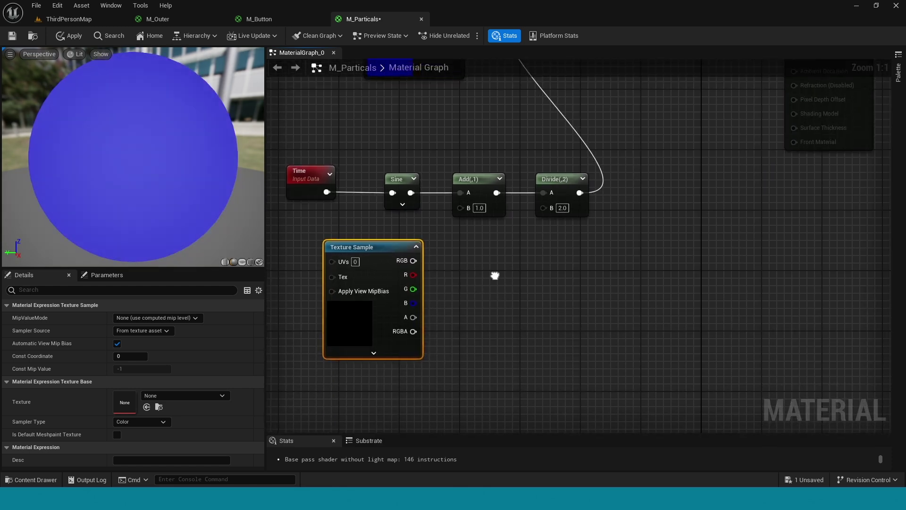
pyautogui.moveTo(389, 247); pyautogui.dragTo(413, 240)
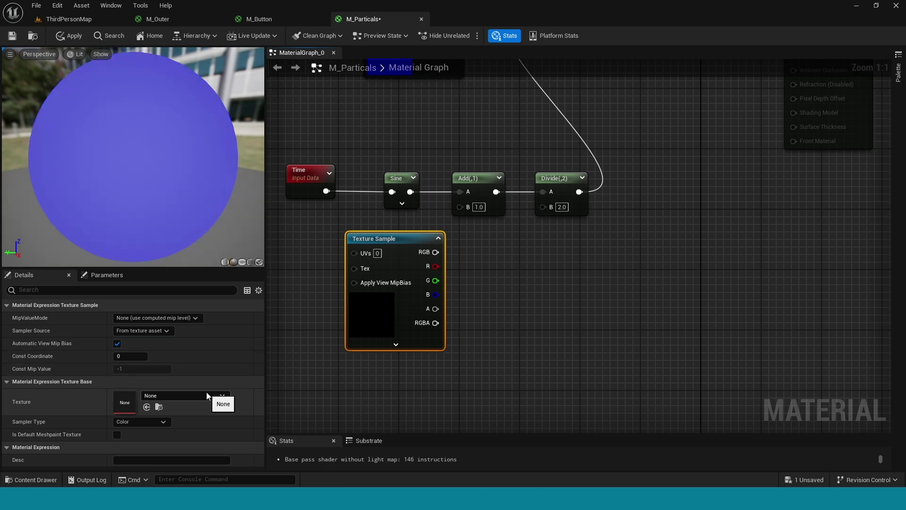
# Step: Enable Show Engine Content in the texture picker and assign VirtualJoystick_Thumb to the Texture Sample
pyautogui.click(221, 397)
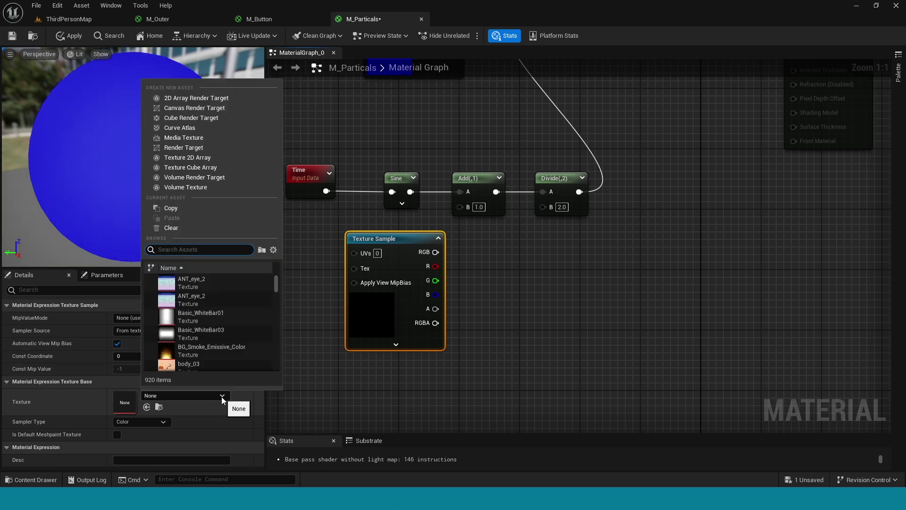
pyautogui.click(274, 251)
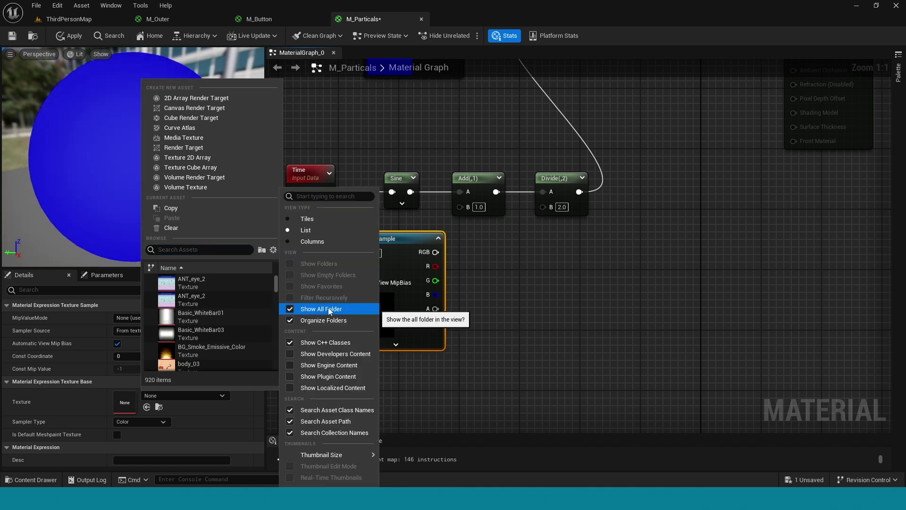
pyautogui.click(291, 367)
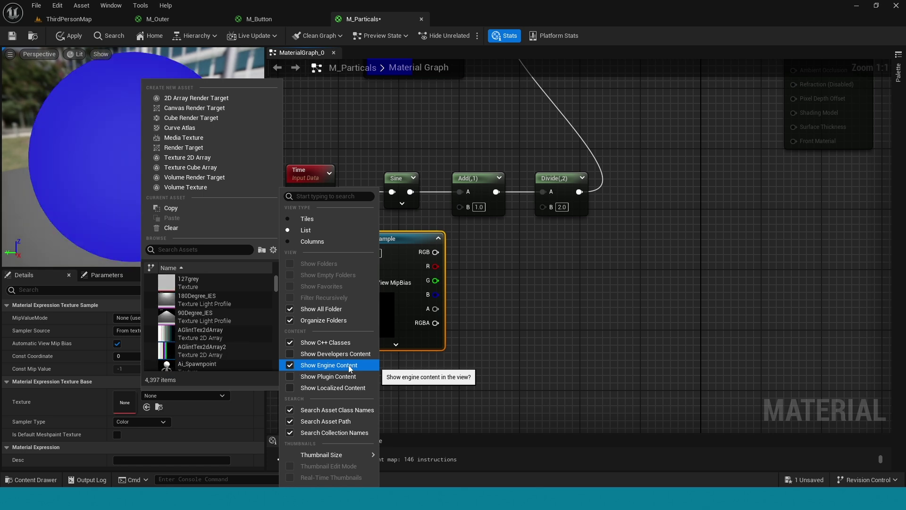
pyautogui.click(179, 250)
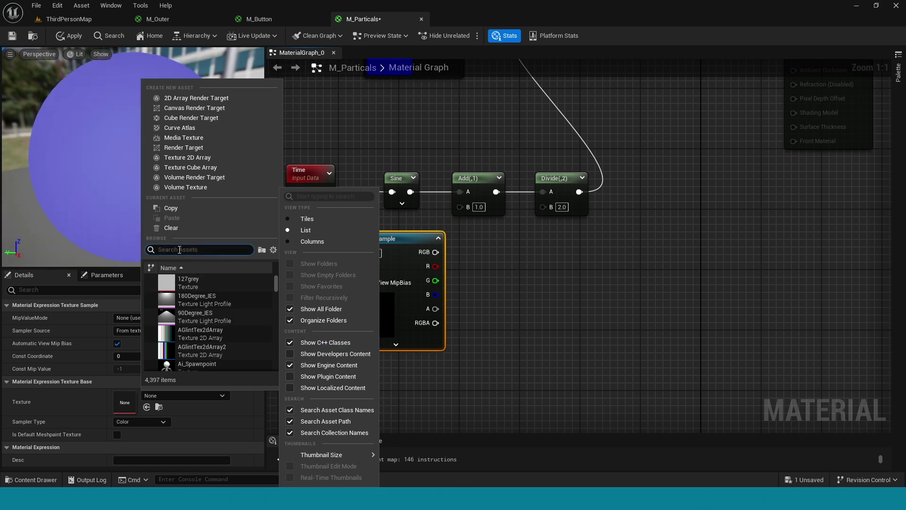
pyautogui.write('virtu')
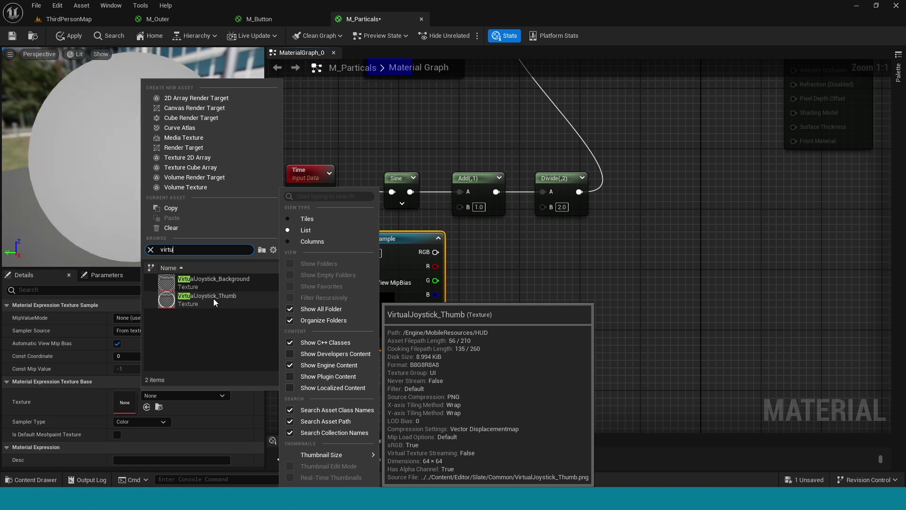
pyautogui.click(213, 298)
pyautogui.click(213, 299)
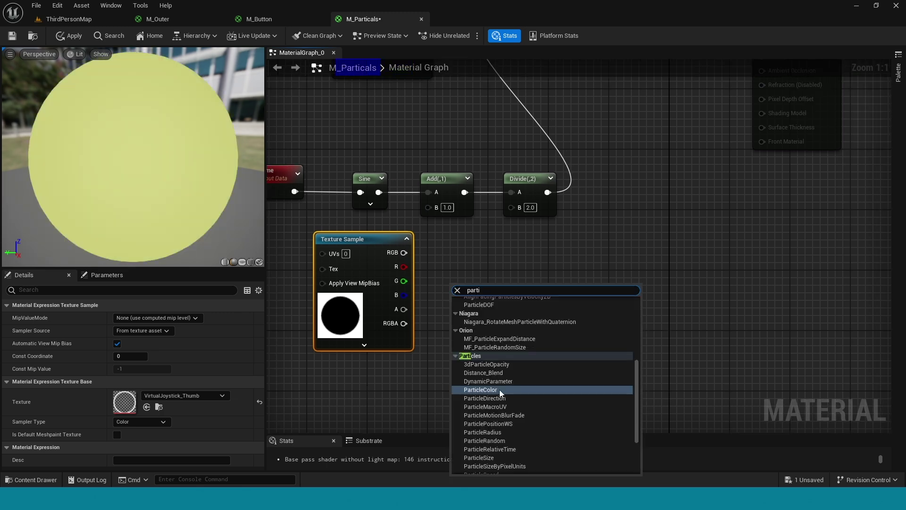
# Step: Add a Particle Color node and arrange it above the Texture Sample node
pyautogui.click(500, 389)
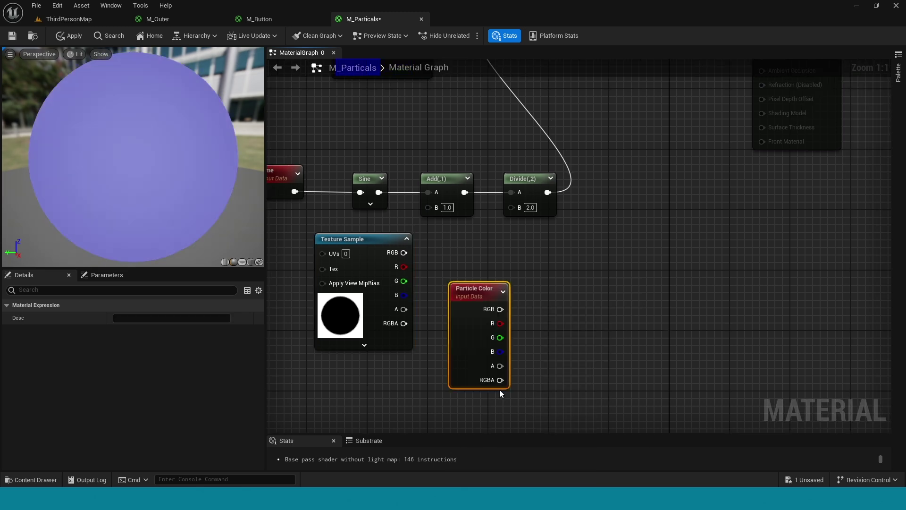
pyautogui.moveTo(457, 296); pyautogui.dragTo(488, 268)
pyautogui.moveTo(338, 239); pyautogui.dragTo(338, 299)
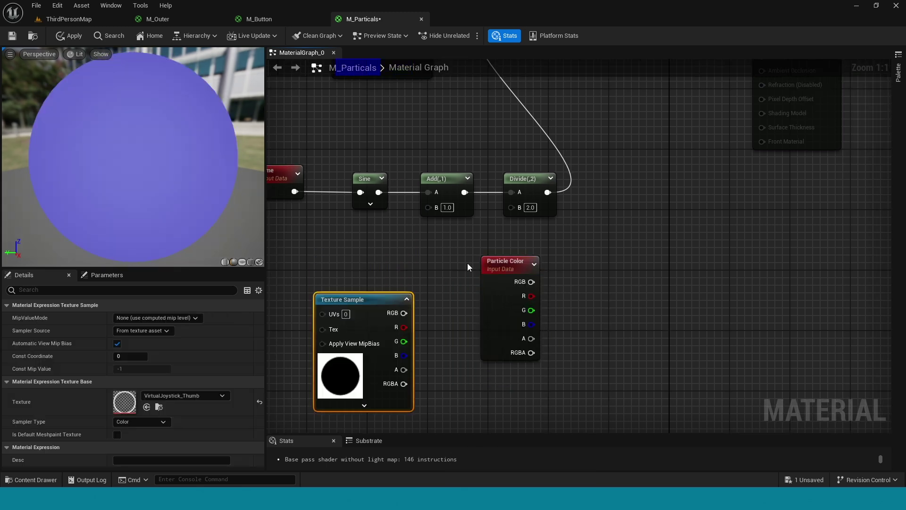
pyautogui.moveTo(498, 265); pyautogui.dragTo(439, 240)
# Step: Add a Multiply node with the RGBA outputs of Particle Color in A and Texture Sample in B
pyautogui.press('m')
pyautogui.click(508, 301)
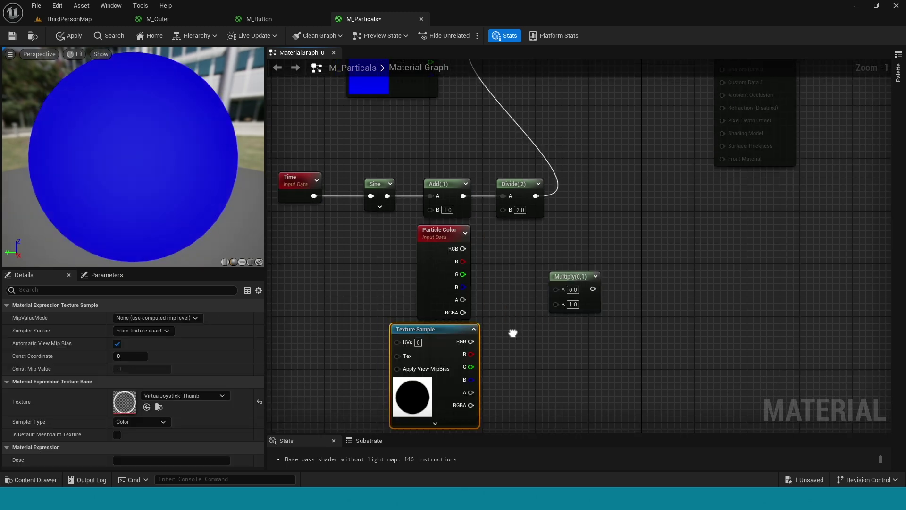
pyautogui.moveTo(511, 334); pyautogui.dragTo(499, 283, button='right')
pyautogui.scroll(1, 499, 283)
pyautogui.moveTo(442, 257); pyautogui.dragTo(549, 232)
pyautogui.moveTo(450, 363); pyautogui.dragTo(550, 250)
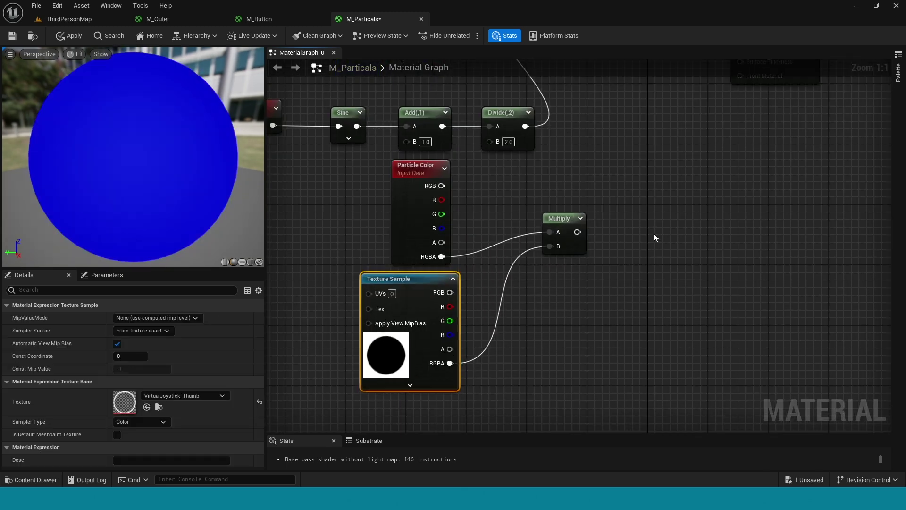
# Step: Connect the new Multiply output to the material's Opacity input and preview the material on a plane
pyautogui.scroll(-1, 584, 301)
pyautogui.moveTo(643, 190); pyautogui.dragTo(537, 381, button='right')
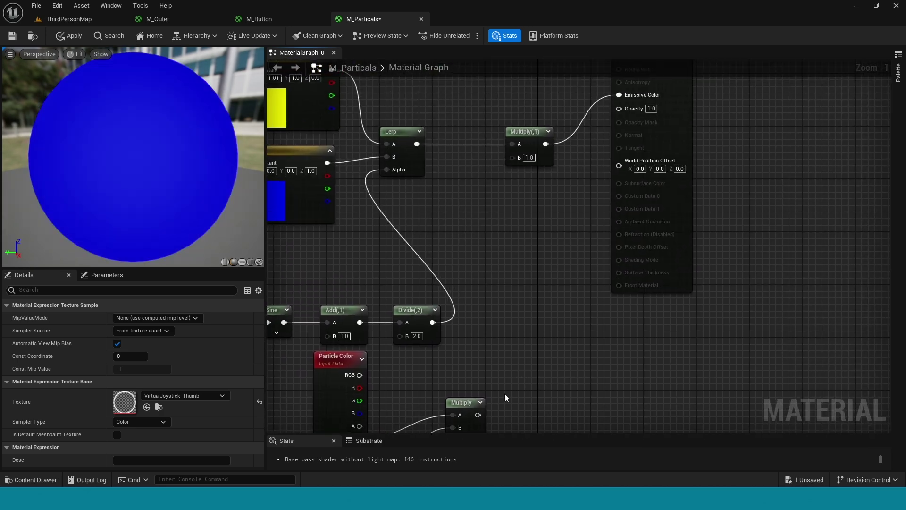
pyautogui.moveTo(477, 414); pyautogui.dragTo(619, 108)
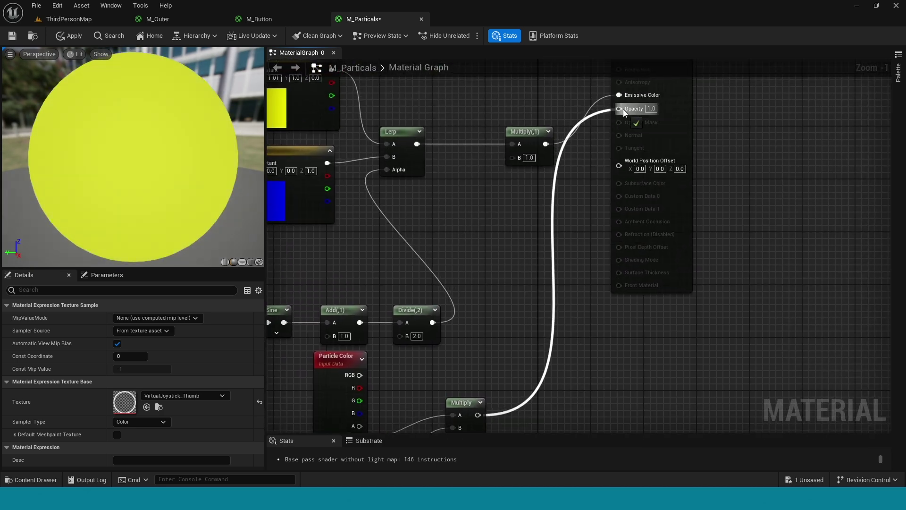
pyautogui.moveTo(677, 135); pyautogui.dragTo(689, 183)
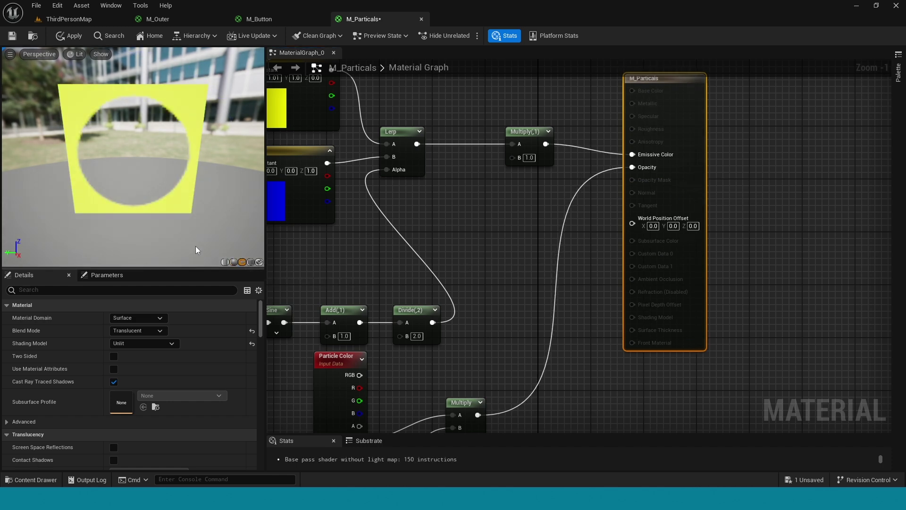
pyautogui.moveTo(196, 250); pyautogui.dragTo(137, 226)
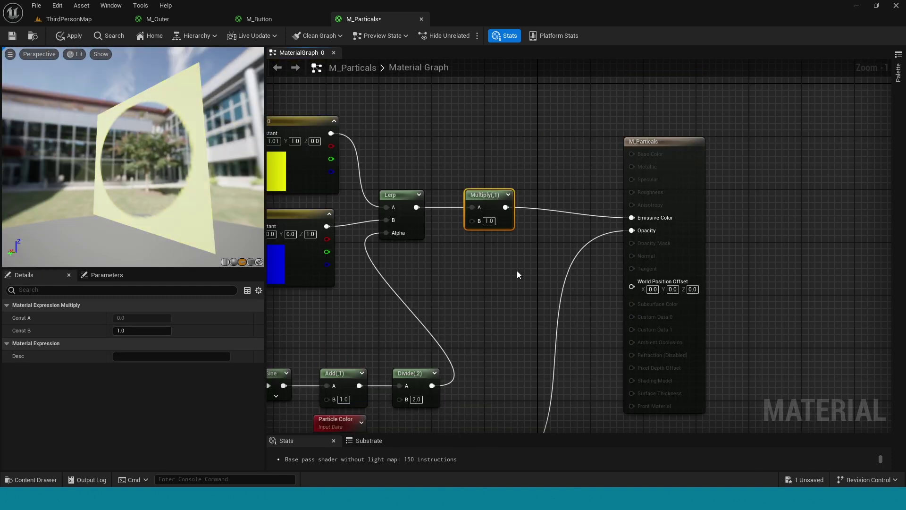
# Step: Insert a Multiply node between the colour Multiply and Emissive Color, with the Texture Sample's RGB output in its B input
pyautogui.press('m')
pyautogui.click(517, 271)
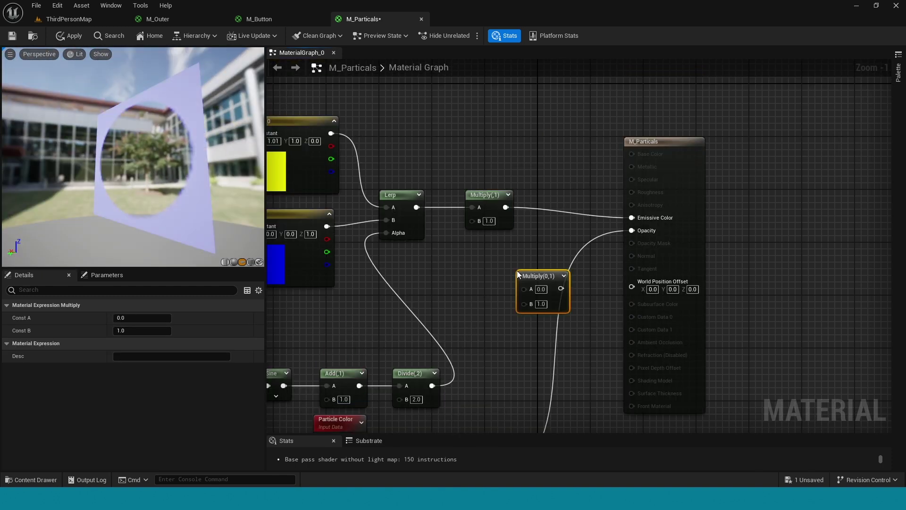
pyautogui.moveTo(505, 207); pyautogui.dragTo(633, 219)
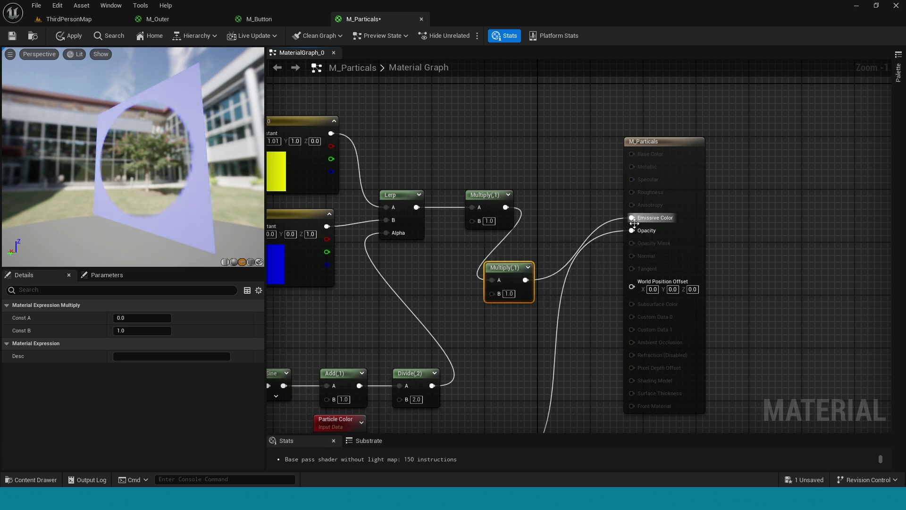
pyautogui.moveTo(508, 358); pyautogui.dragTo(529, 277, button='right')
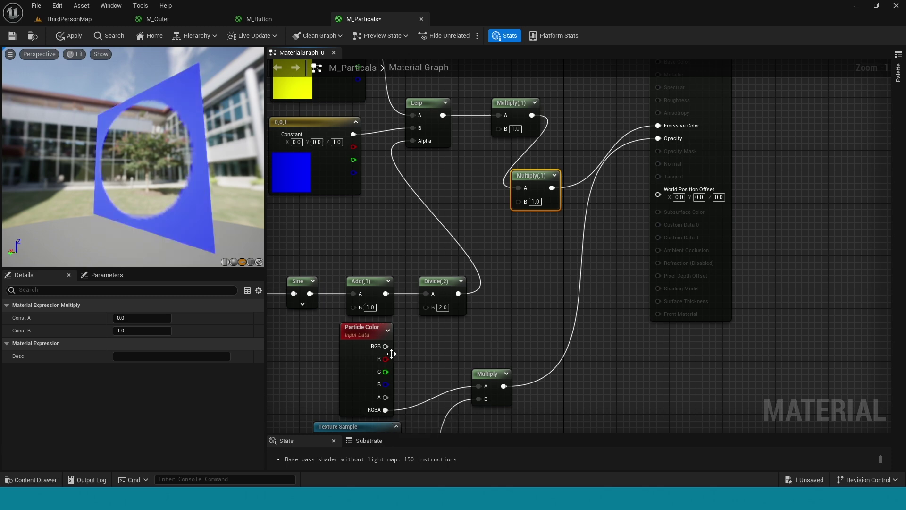
pyautogui.moveTo(391, 354); pyautogui.dragTo(382, 256, button='right')
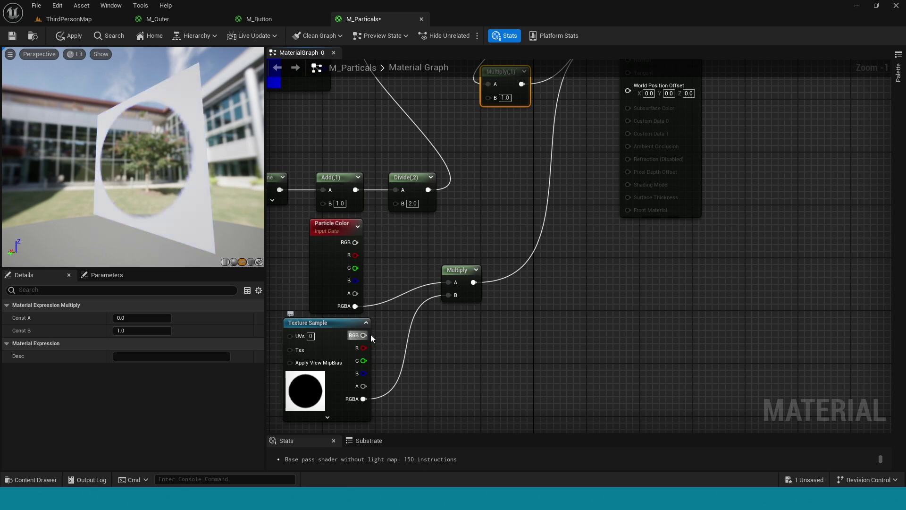
pyautogui.moveTo(363, 335); pyautogui.dragTo(488, 97)
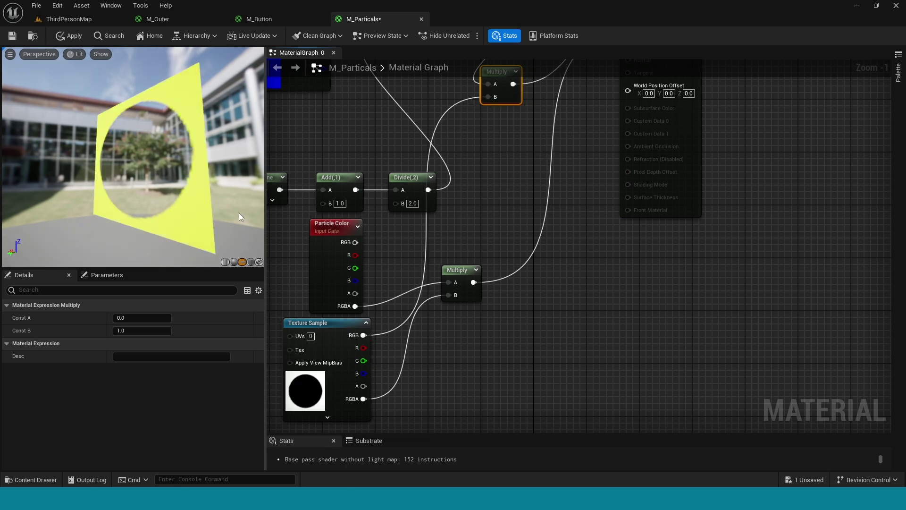
# Step: Space out the two Multiply nodes between the Lerp and the material's Emissive Color input
pyautogui.moveTo(498, 227); pyautogui.dragTo(534, 256, button='right')
pyautogui.scroll(-2, 534, 255)
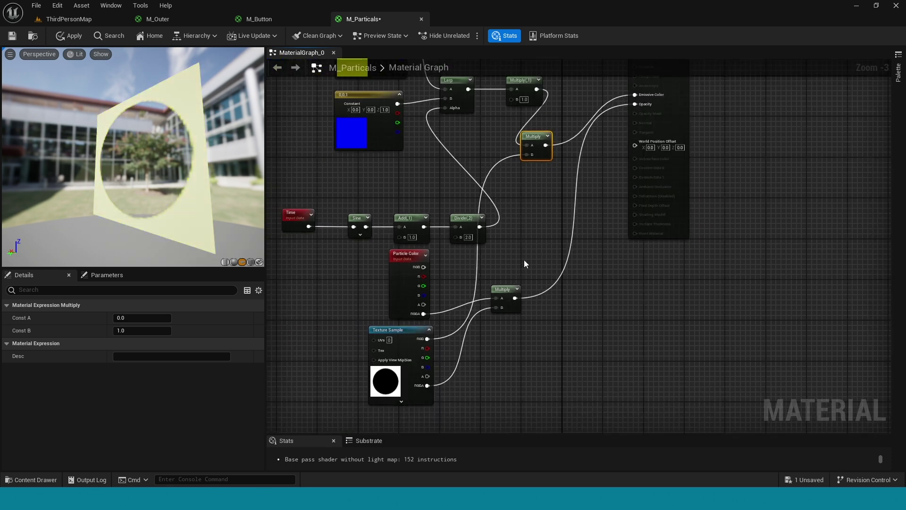
pyautogui.scroll(1, 550, 298)
pyautogui.moveTo(532, 223); pyautogui.dragTo(560, 276, button='right')
pyautogui.scroll(1, 558, 221)
pyautogui.moveTo(557, 245); pyautogui.dragTo(594, 246)
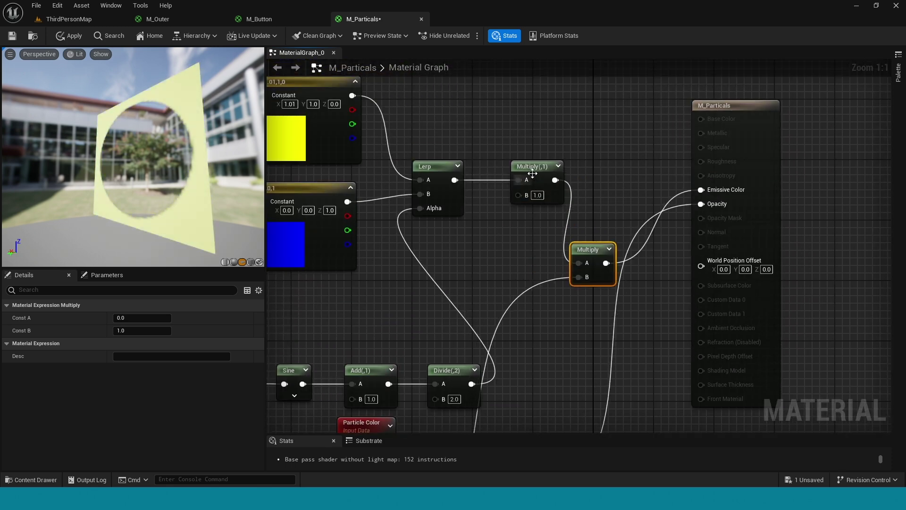
pyautogui.moveTo(523, 172); pyautogui.dragTo(497, 173)
# Step: Set Const B to 10 on the Multiply node directly after the Lerp
pyautogui.click(507, 194)
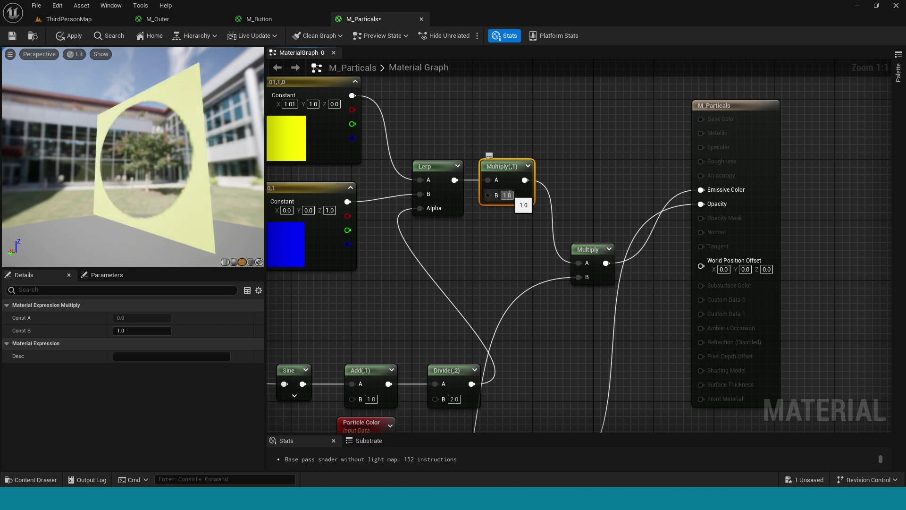
pyautogui.click(158, 331)
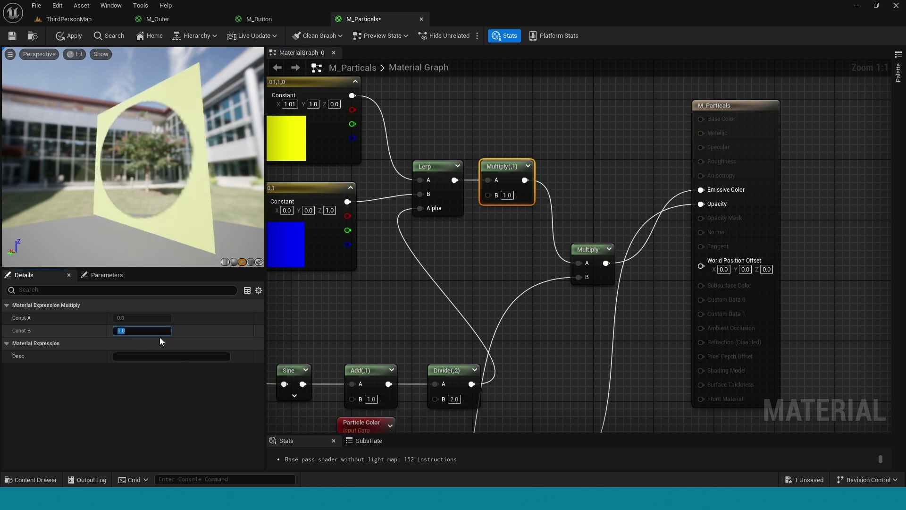
pyautogui.write('10')
pyautogui.press('Return')
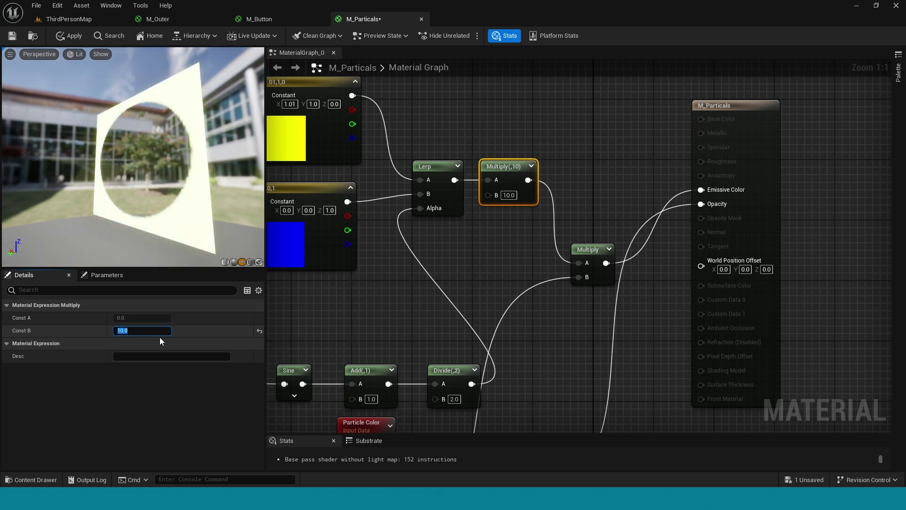
# Step: Move the Particle Color node and the opacity Multiply node farther apart to untangle their connections
pyautogui.moveTo(328, 331); pyautogui.dragTo(396, 146, button='right')
pyautogui.click(410, 245)
pyautogui.moveTo(409, 245); pyautogui.dragTo(342, 237)
pyautogui.moveTo(517, 355); pyautogui.dragTo(511, 307, button='right')
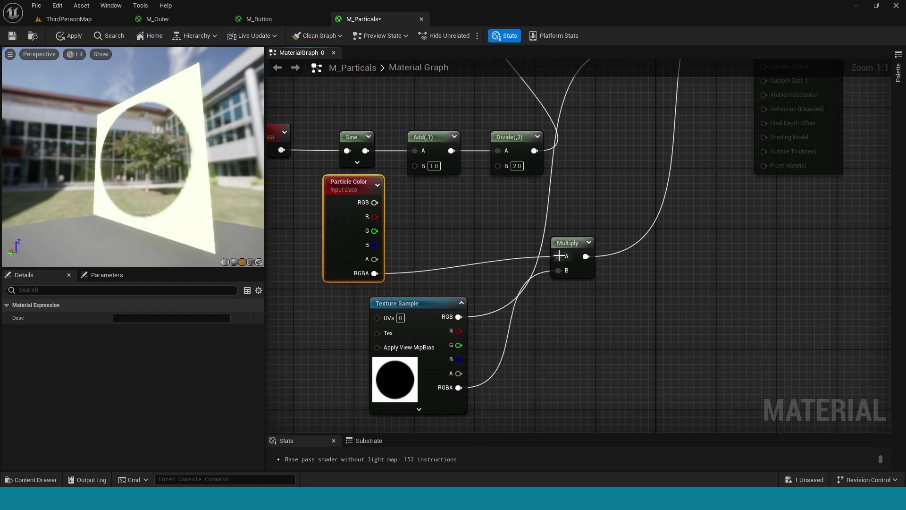
pyautogui.moveTo(564, 246); pyautogui.dragTo(649, 261)
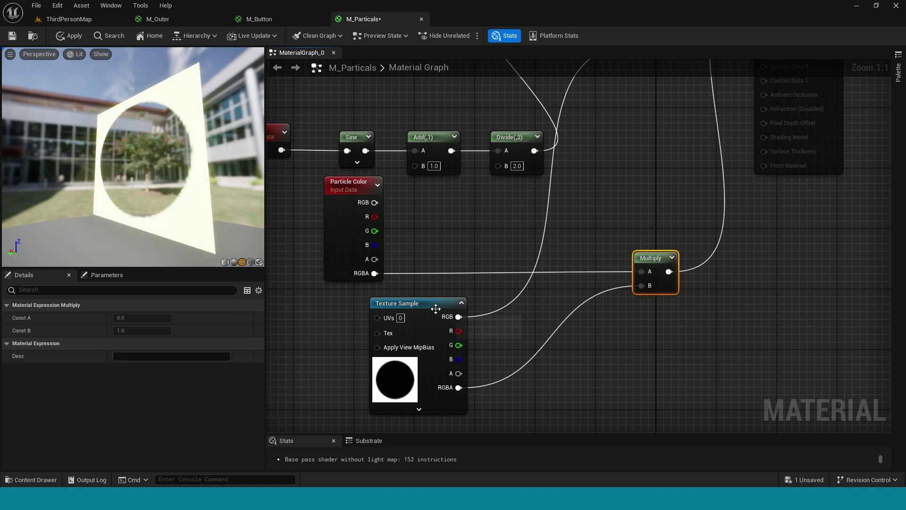
# Step: Align the Texture Sample node beneath the Particle Color node, leaving more space below the Time-to-Divide chain
pyautogui.moveTo(431, 305); pyautogui.dragTo(386, 319)
pyautogui.scroll(-2, 561, 297)
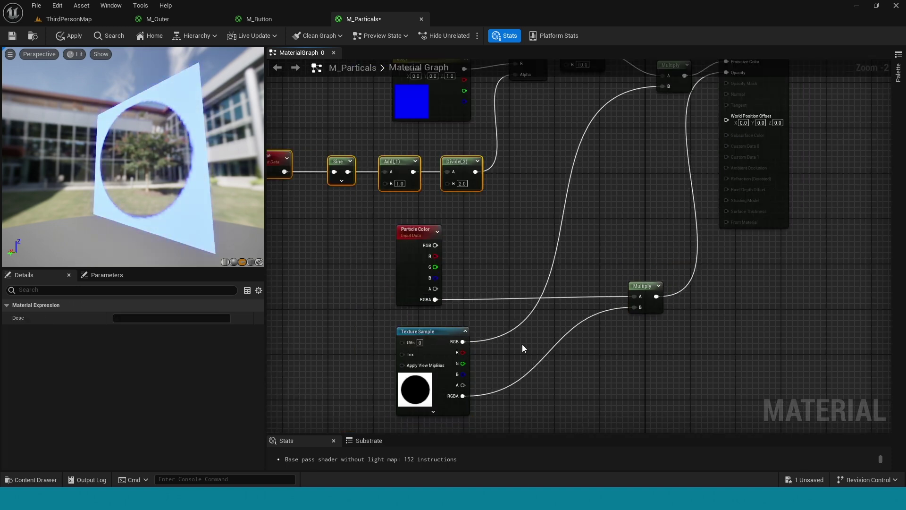
pyautogui.moveTo(517, 339); pyautogui.dragTo(498, 319, button='right')
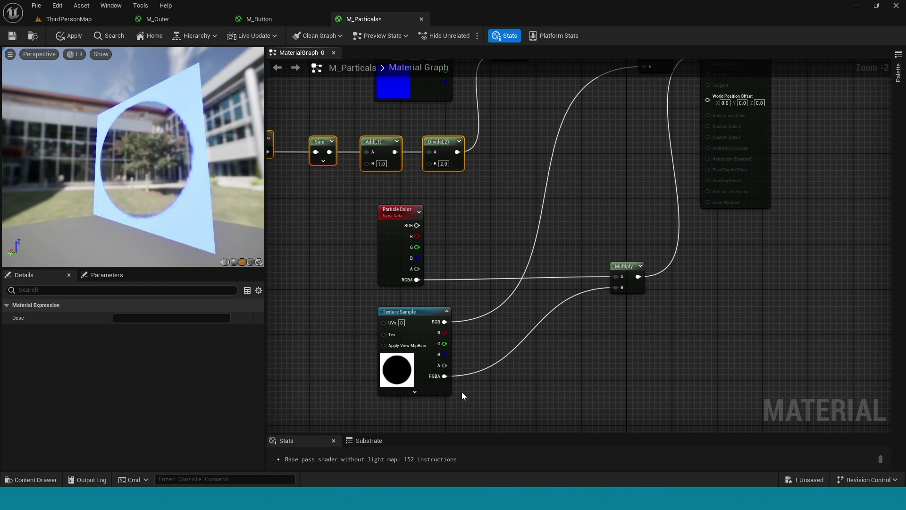
pyautogui.scroll(2, 477, 378)
pyautogui.moveTo(501, 381); pyautogui.dragTo(486, 370, button='right')
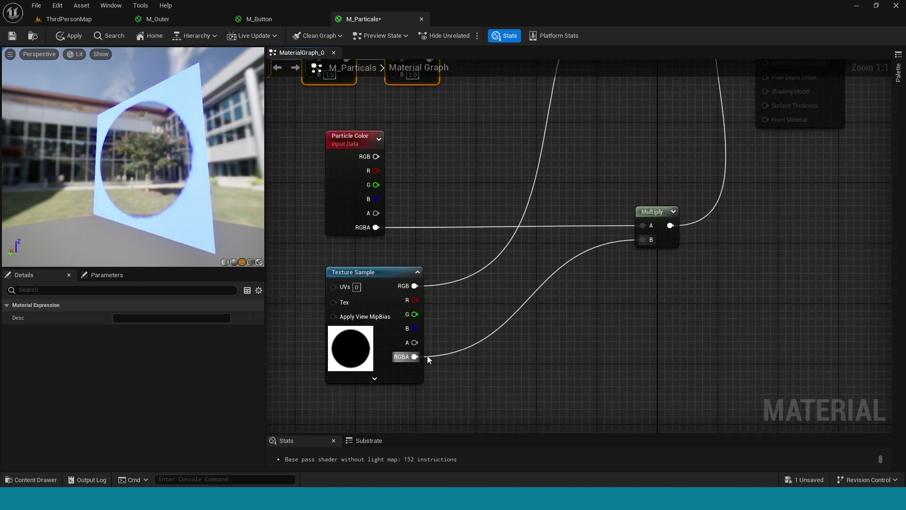
# Step: Feed the opacity Multiply's B input from the Texture Sample's A output, comparing it once with the RGBA output in the preview
pyautogui.moveTo(415, 342); pyautogui.dragTo(642, 239)
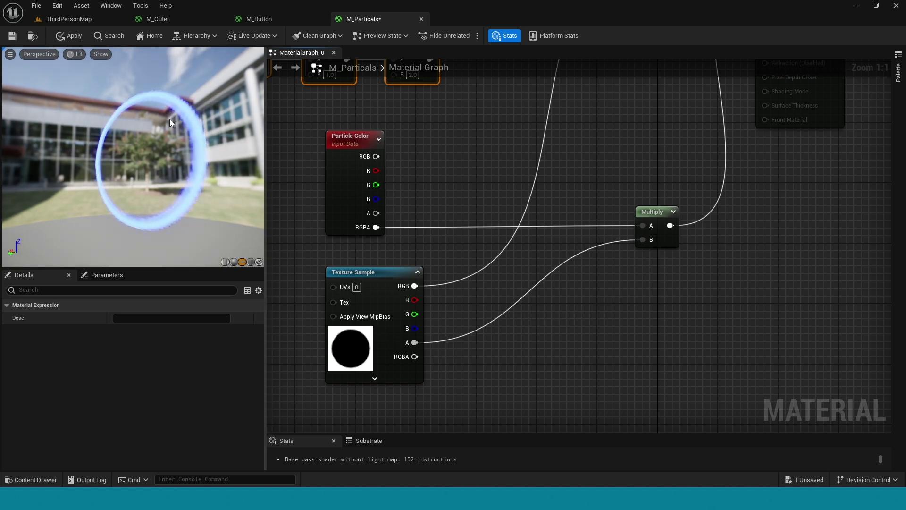
pyautogui.moveTo(212, 240); pyautogui.dragTo(248, 224)
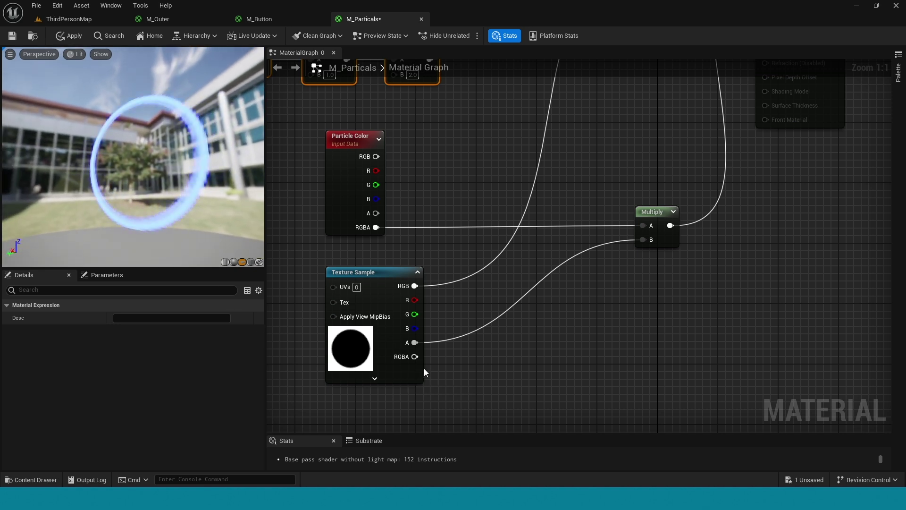
pyautogui.moveTo(415, 356); pyautogui.dragTo(644, 240)
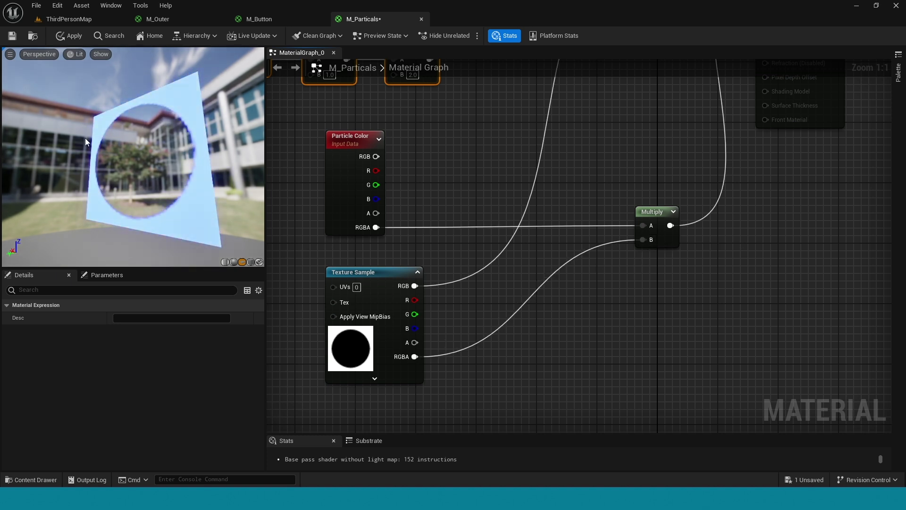
pyautogui.moveTo(414, 342); pyautogui.dragTo(640, 240)
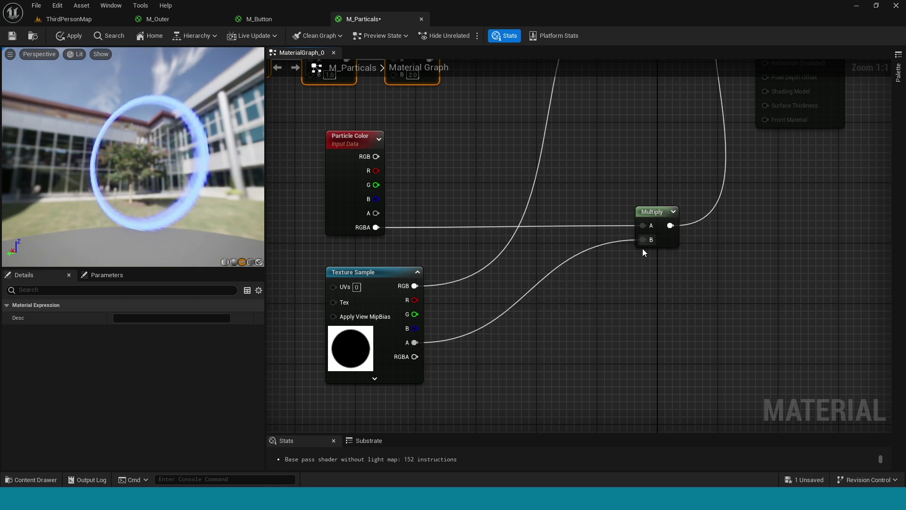
# Step: Apply the changes to the M_Particals material and save it
pyautogui.scroll(-2, 576, 361)
pyautogui.moveTo(576, 361); pyautogui.dragTo(598, 509, button='right')
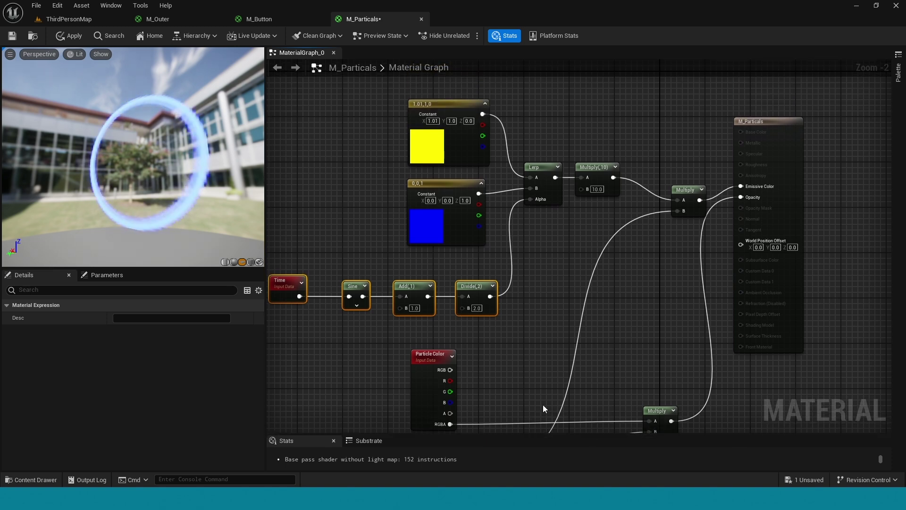
pyautogui.click(70, 36)
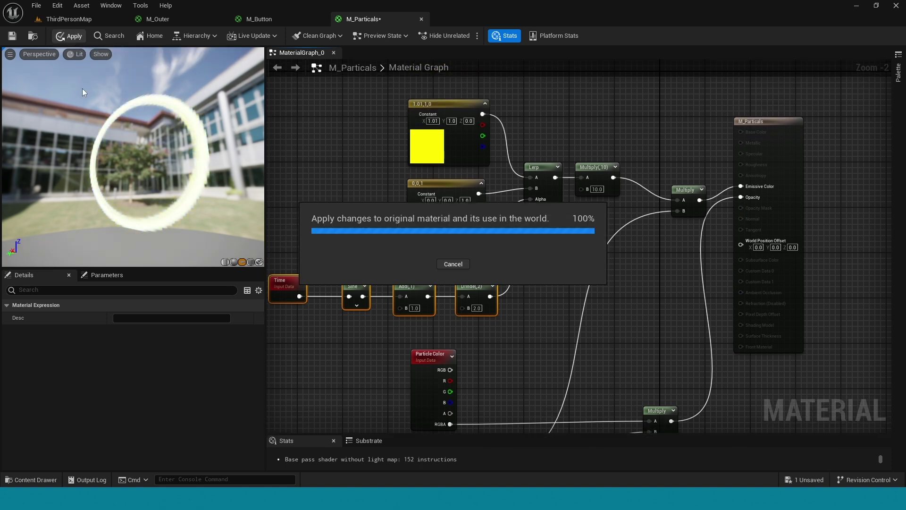
pyautogui.click(13, 37)
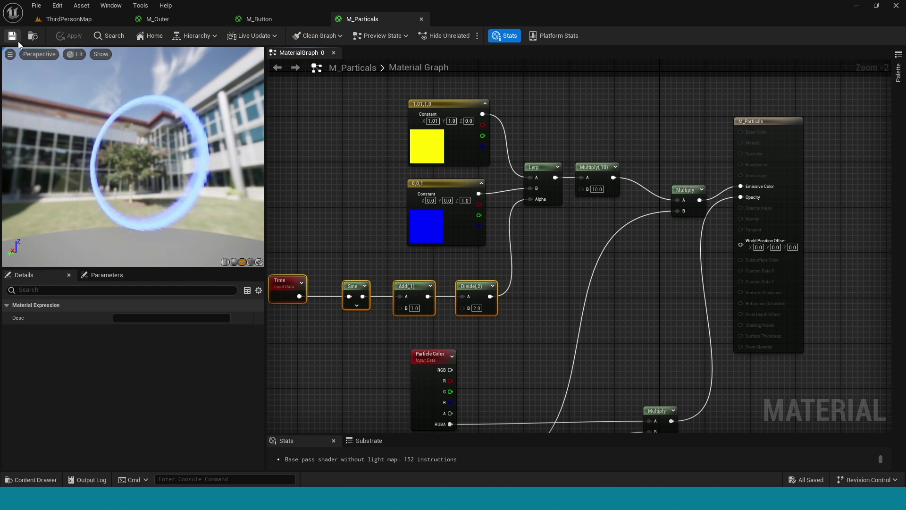
# Step: Return to ThirdPersonMap and create an Actor-based Blueprint Class named Bp_Bounce in the Bouns folder
pyautogui.click(69, 19)
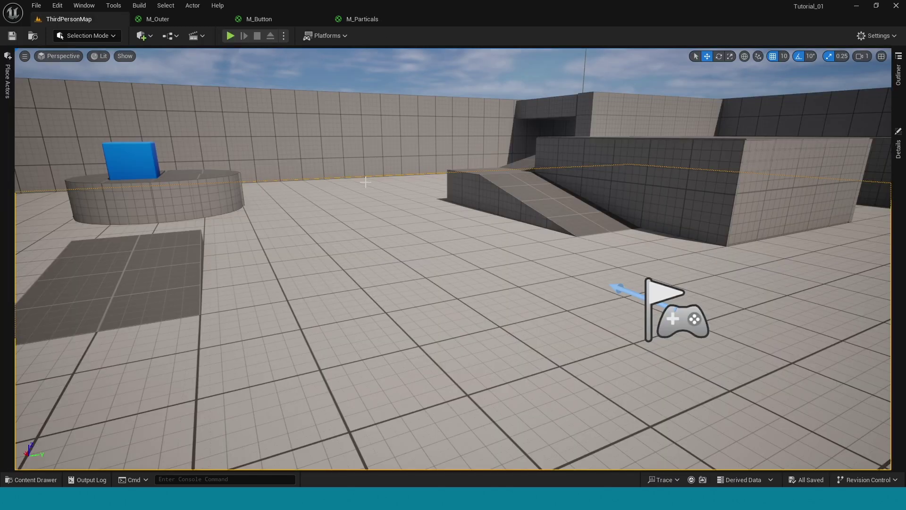
pyautogui.hotkey('ctrl', 'space')
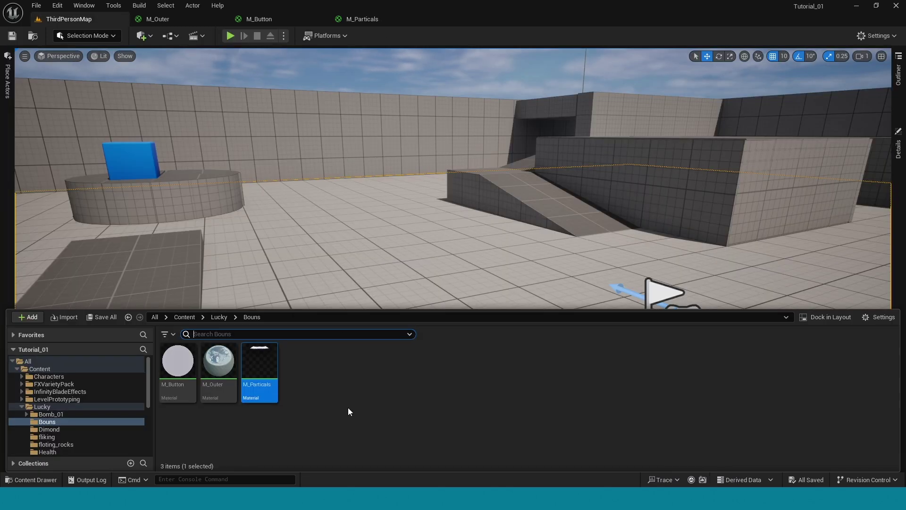
pyautogui.rightClick(335, 391)
pyautogui.click(397, 99)
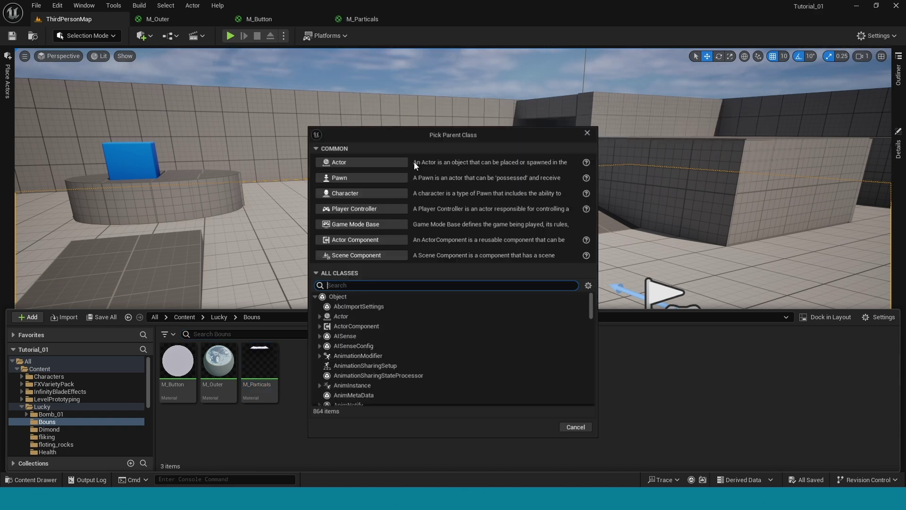
pyautogui.click(344, 165)
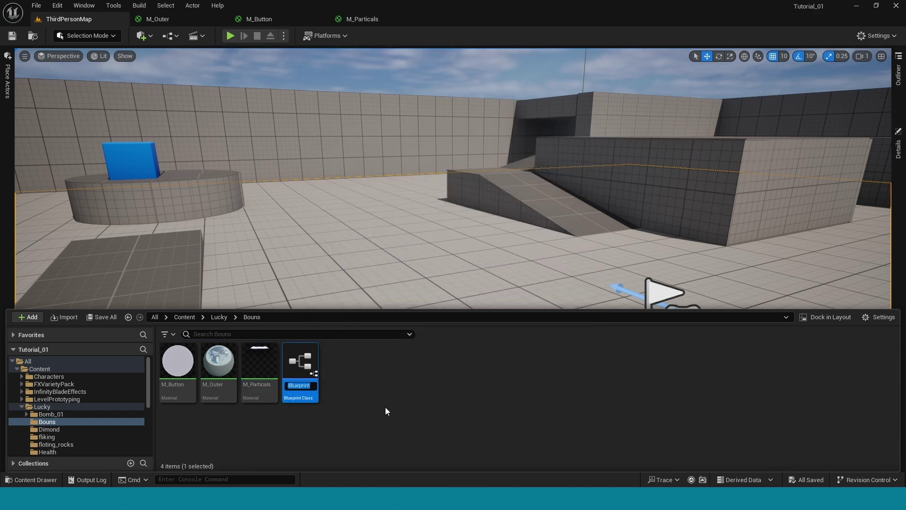
pyautogui.write('Bp_')
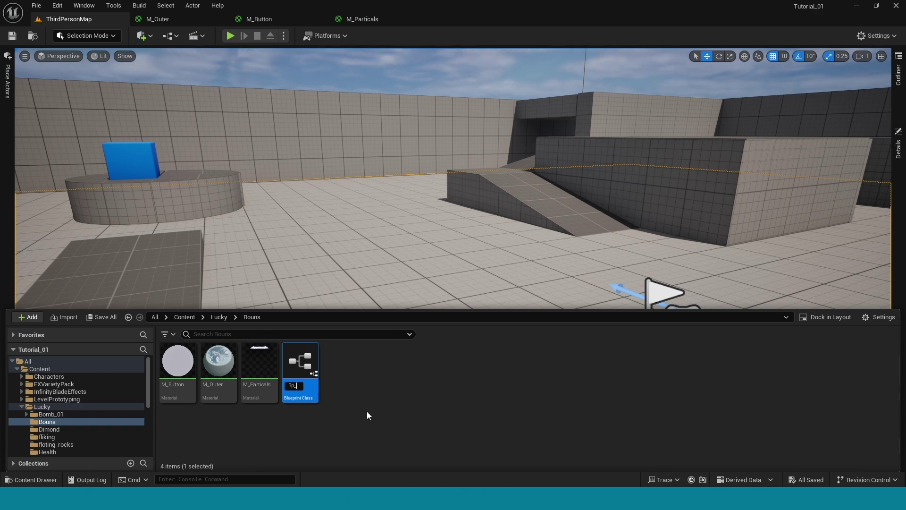
pyautogui.write('Bounce')
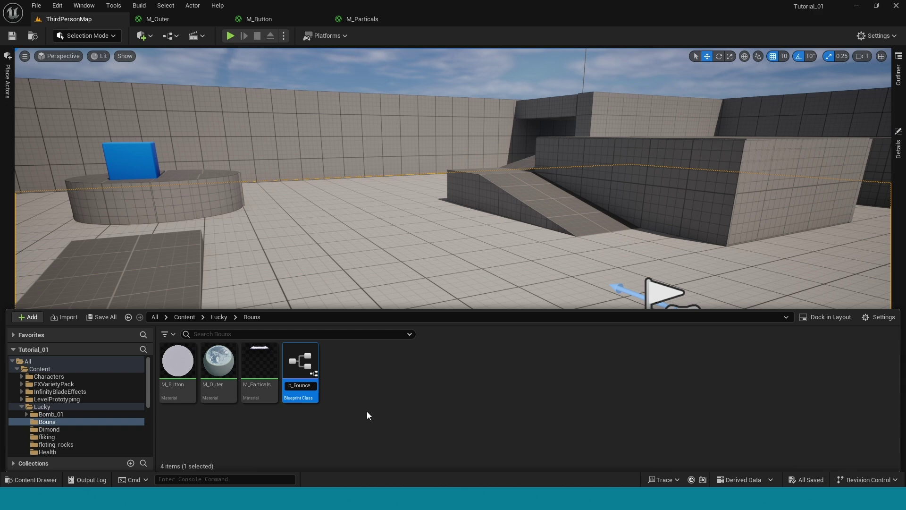
pyautogui.press('Return')
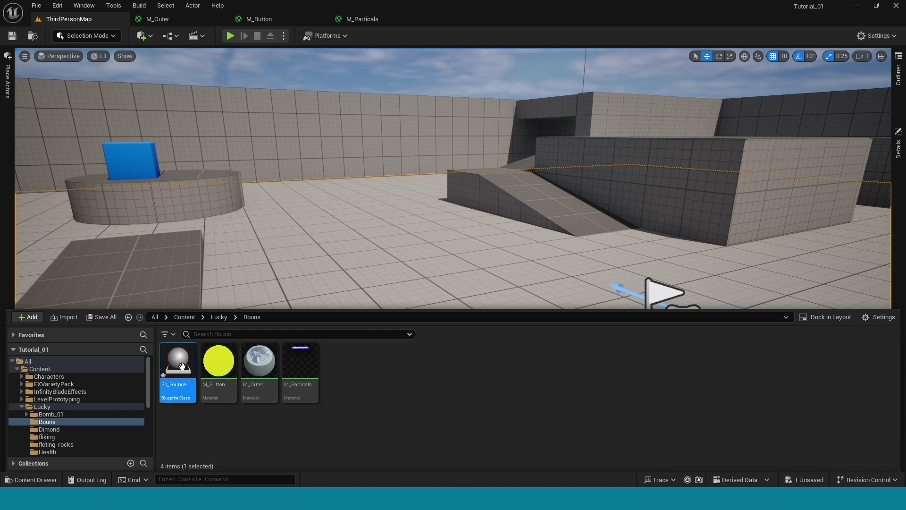
# Step: Open the Bp_Bounce blueprint and add a Cylinder component to it
pyautogui.doubleClick(182, 365)
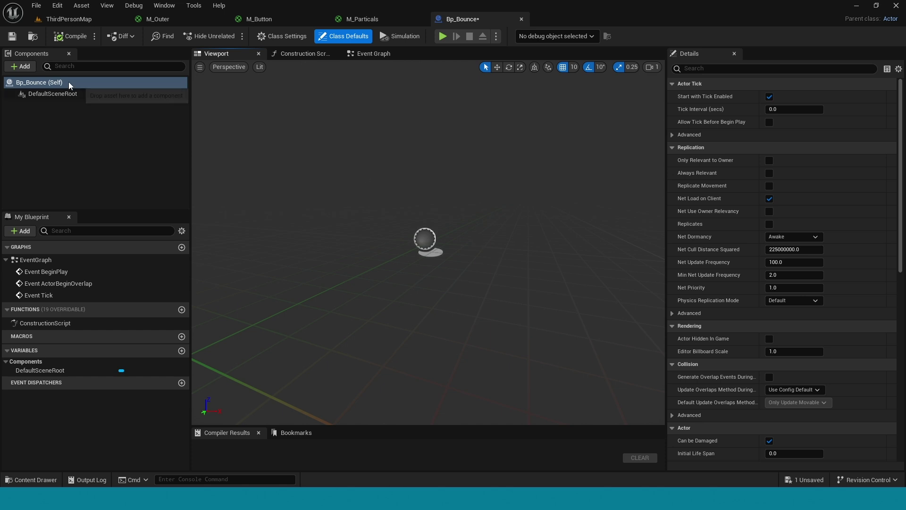
pyautogui.click(19, 68)
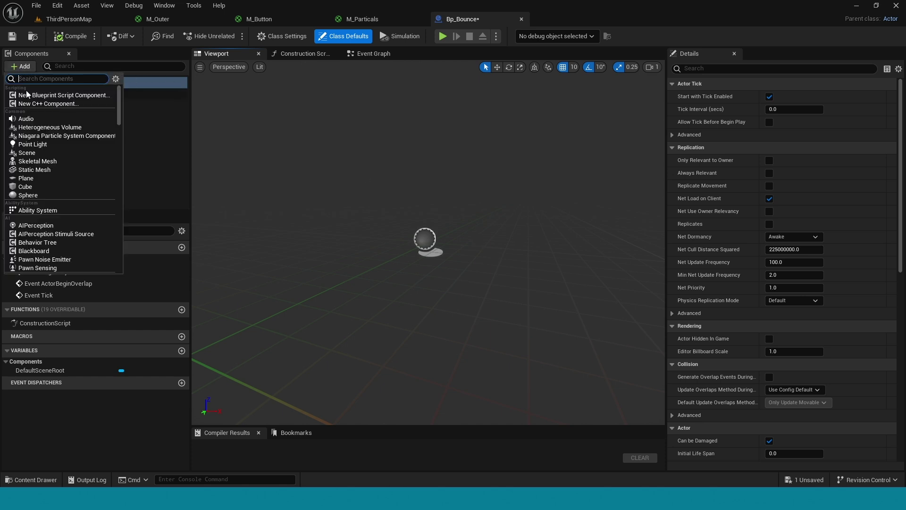
pyautogui.write('cy')
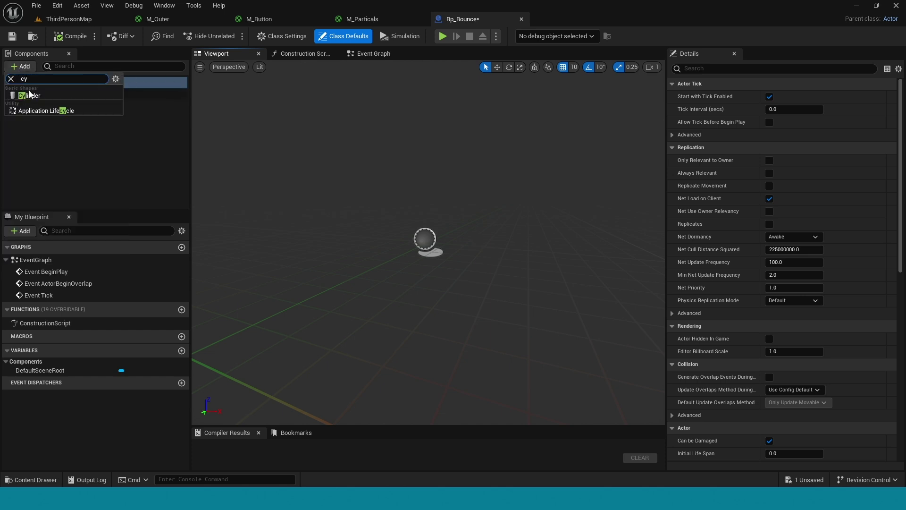
pyautogui.click(29, 95)
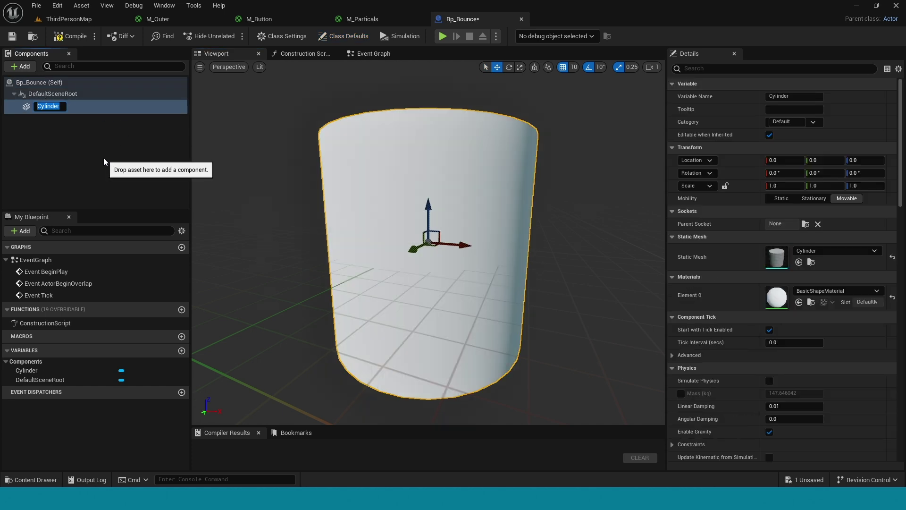
# Step: Flatten the Cylinder into a disc by setting its Z scale to 0.2
pyautogui.scroll(-5, 520, 242)
pyautogui.moveTo(525, 268); pyautogui.dragTo(495, 326)
pyautogui.scroll(4, 526, 269)
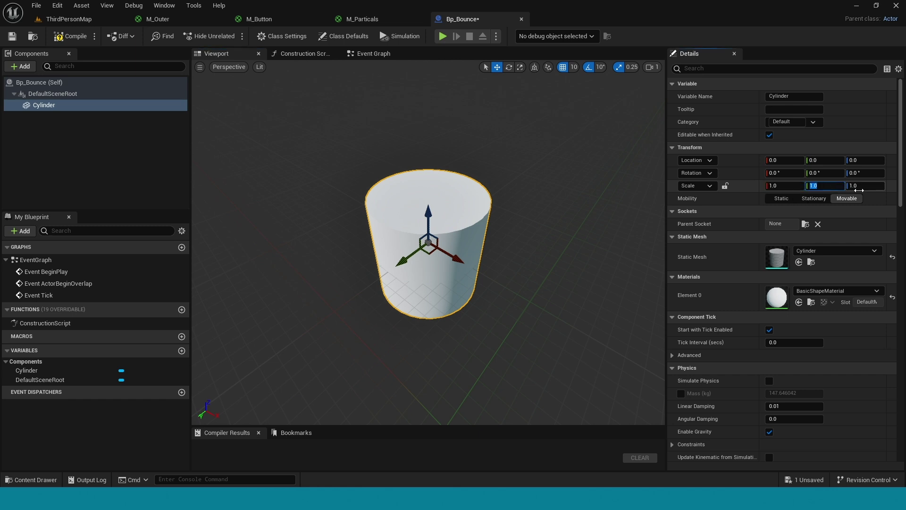
pyautogui.click(876, 195)
pyautogui.moveTo(526, 269); pyautogui.dragTo(505, 250)
pyautogui.moveTo(864, 189); pyautogui.dragTo(861, 186)
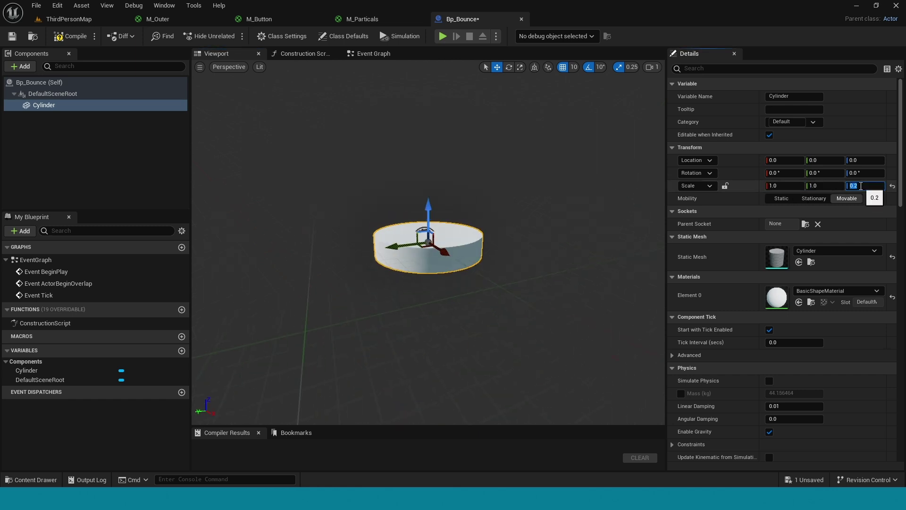
pyautogui.keyDown('alt'); pyautogui.moveTo(526, 264); pyautogui.dragTo(490, 297); pyautogui.keyUp('alt')
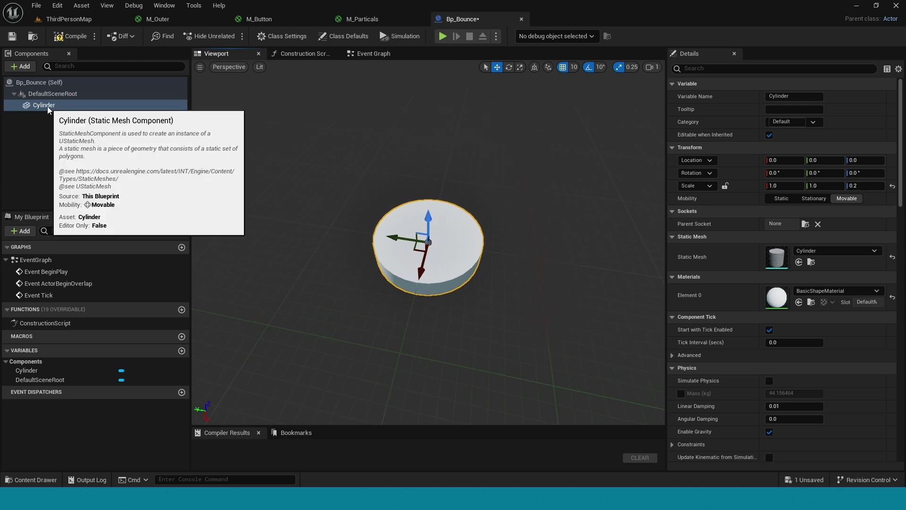
# Step: Make the Cylinder the root component of Bp_Bounce in place of DefaultSceneRoot
pyautogui.moveTo(46, 106); pyautogui.dragTo(29, 95)
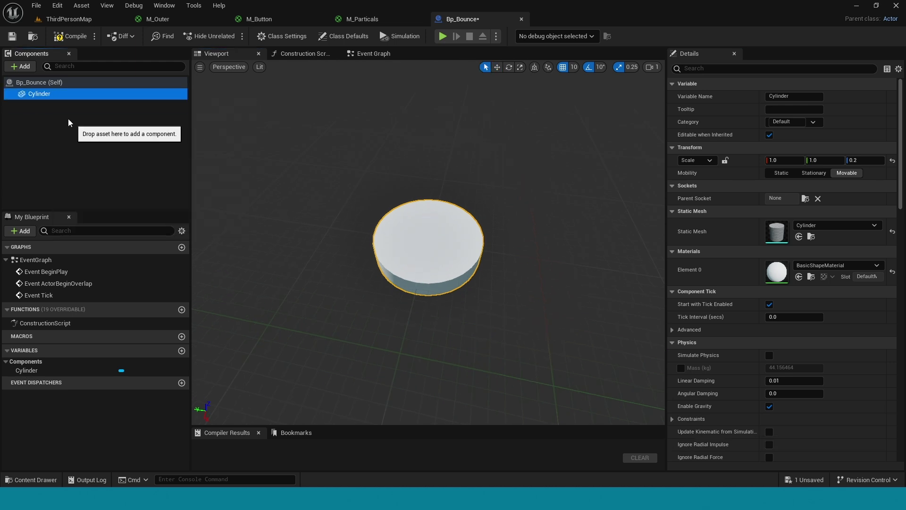
pyautogui.click(45, 146)
pyautogui.click(80, 95)
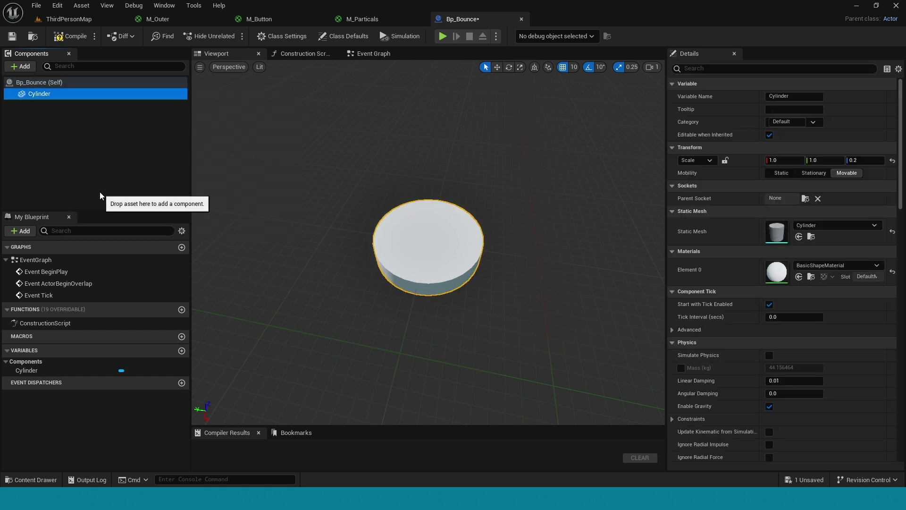
# Step: Duplicate the Cylinder component and scale the copy to 0.8 in X, 0.8 in Y and 1.5 in Z
pyautogui.hotkey('ctrl', 'd')
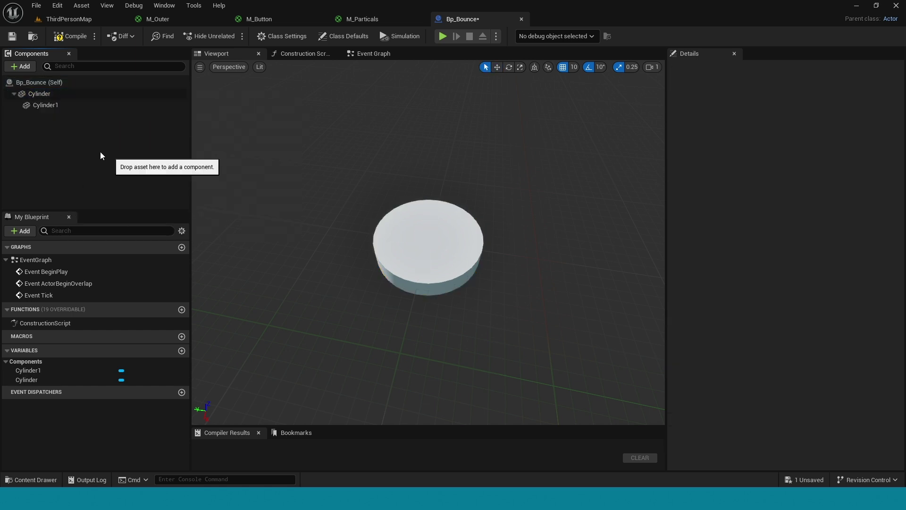
pyautogui.click(46, 105)
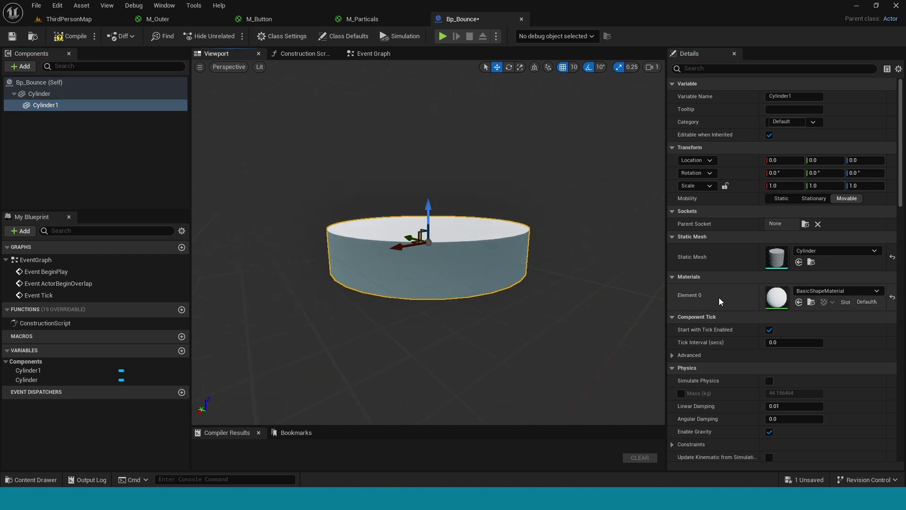
pyautogui.click(786, 185)
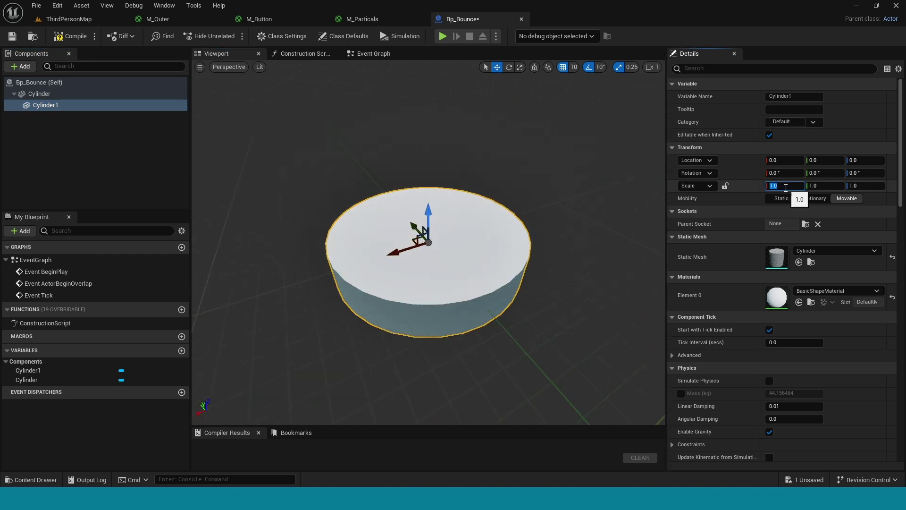
pyautogui.write('0.8')
pyautogui.click(827, 186)
pyautogui.write('0.8')
pyautogui.press('Return')
pyautogui.click(863, 185)
pyautogui.write('1.5')
pyautogui.press('Return')
# Step: Change the inner cylinder's scale to 0.9 in X and Y, with 1.5 in Z
pyautogui.keyDown('alt'); pyautogui.moveTo(567, 213); pyautogui.dragTo(425, 264); pyautogui.keyUp('alt')
pyautogui.click(785, 186)
pyautogui.write('0.9')
pyautogui.press('Tab')
pyautogui.write('0.9')
pyautogui.keyDown('alt'); pyautogui.moveTo(519, 245); pyautogui.dragTo(415, 254); pyautogui.keyUp('alt')
pyautogui.click(862, 187)
pyautogui.write('1.5')
# Step: Assign the M_Outer material to the outer root Cylinder's Element 0
pyautogui.click(415, 236)
pyautogui.hotkey('ctrl', 'space')
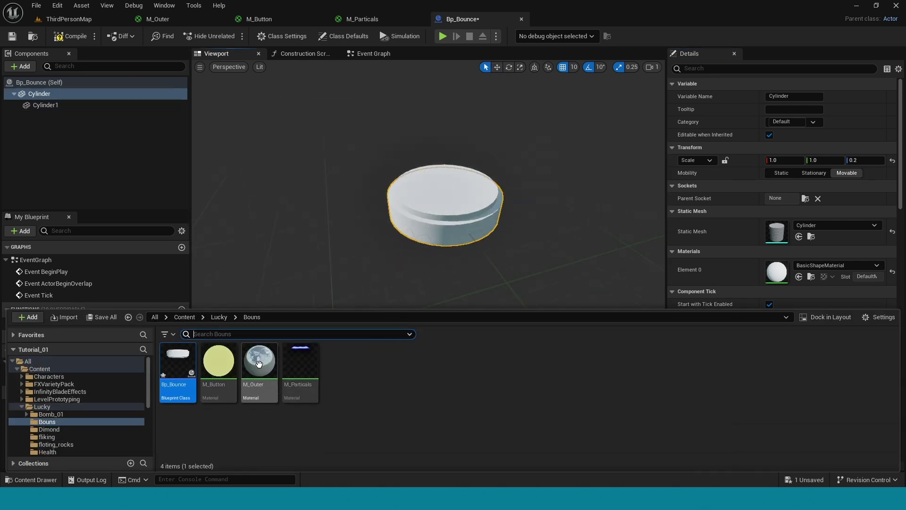
pyautogui.moveTo(259, 364); pyautogui.dragTo(775, 268)
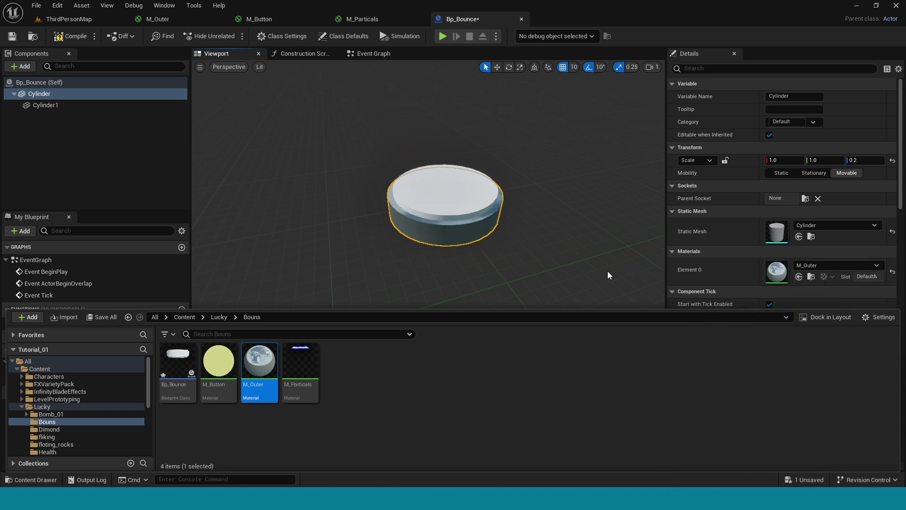
pyautogui.keyDown('alt'); pyautogui.moveTo(549, 240); pyautogui.dragTo(481, 254); pyautogui.keyUp('alt')
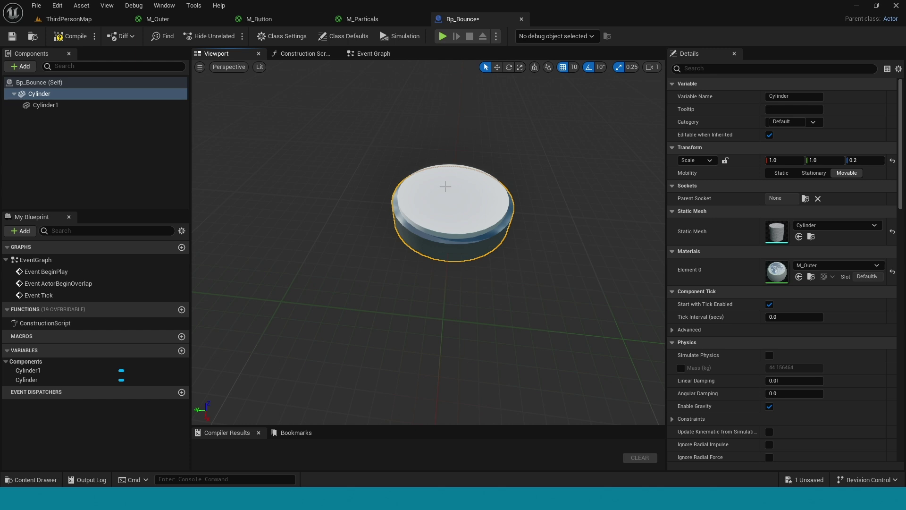
# Step: Assign the M_Button material to Element 0 of the inner Cylinder1
pyautogui.click(445, 186)
pyautogui.press('w')
pyautogui.hotkey('ctrl', 'space')
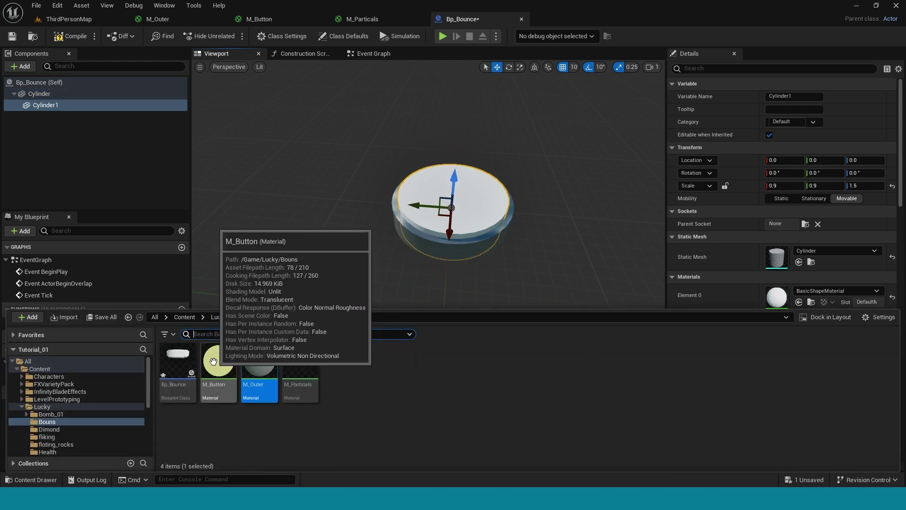
pyautogui.moveTo(213, 361); pyautogui.dragTo(777, 293)
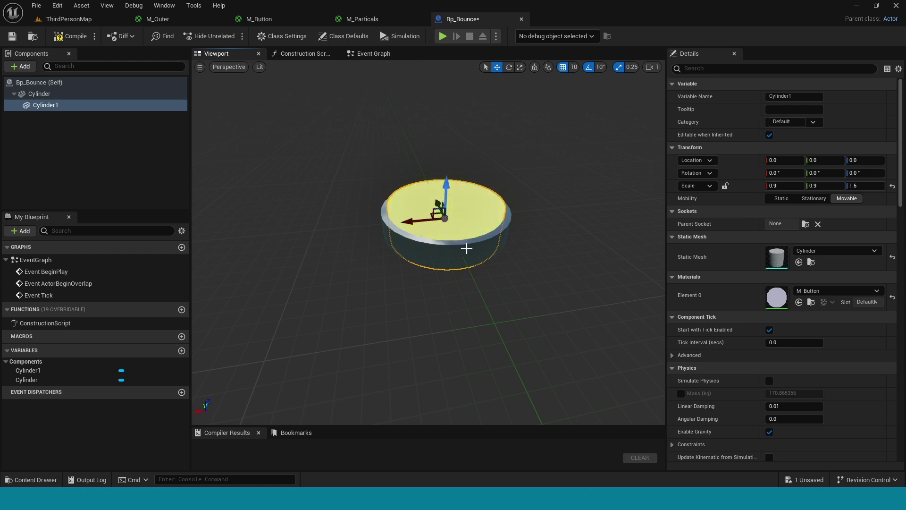
# Step: Add a Cascade Particle System component as a child of Cylinder1
pyautogui.click(29, 70)
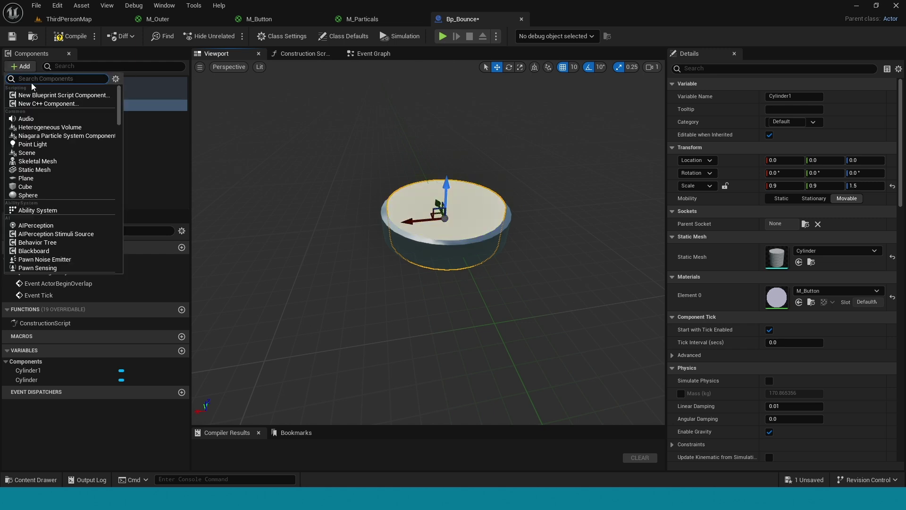
pyautogui.write('particle')
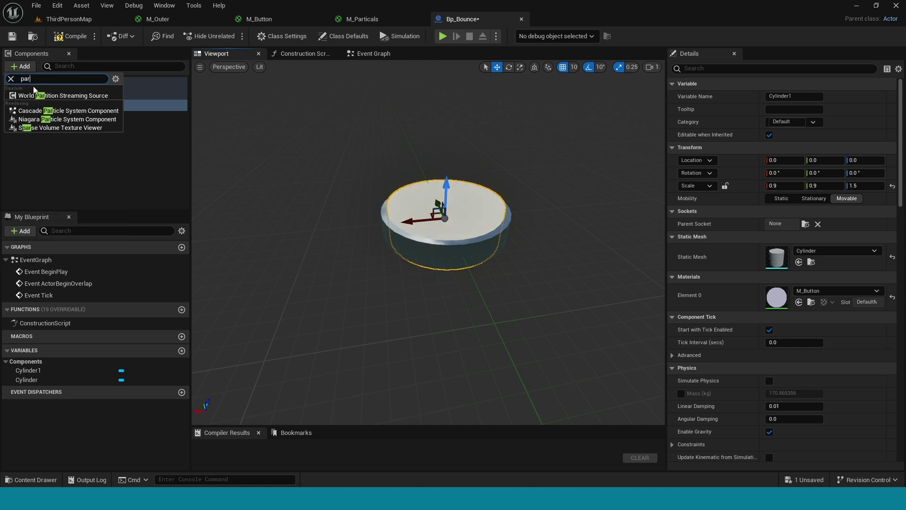
pyautogui.click(55, 109)
pyautogui.click(94, 141)
pyautogui.click(65, 117)
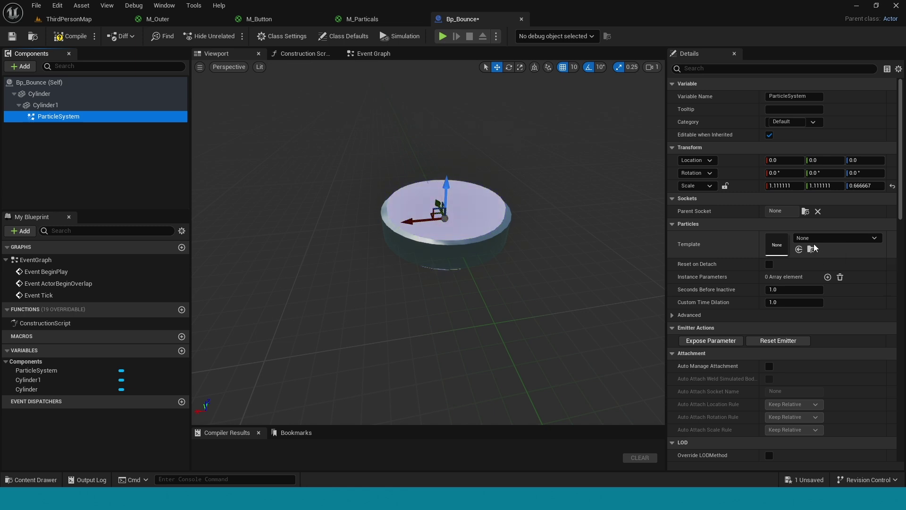
# Step: Create a Cascade Particle System (Legacy) asset in the Bouns content folder, keeping its default name
pyautogui.hotkey('ctrl', 'space')
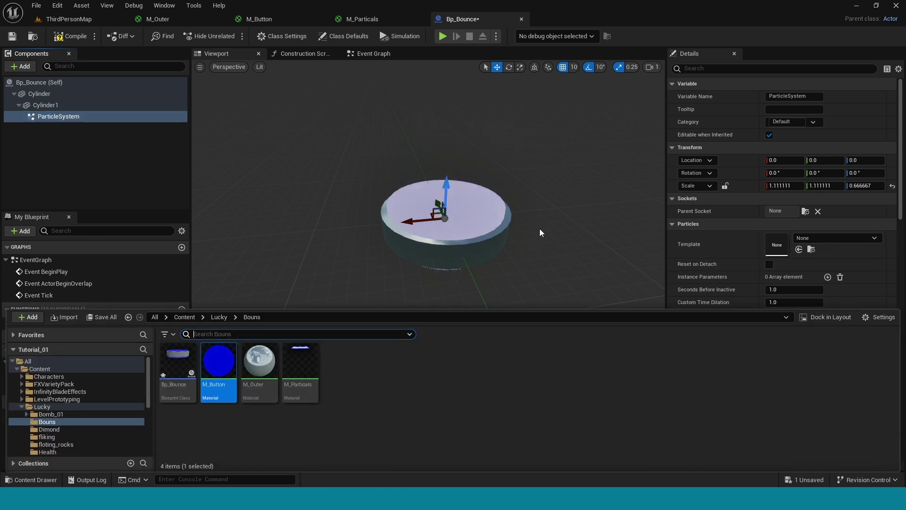
pyautogui.rightClick(367, 394)
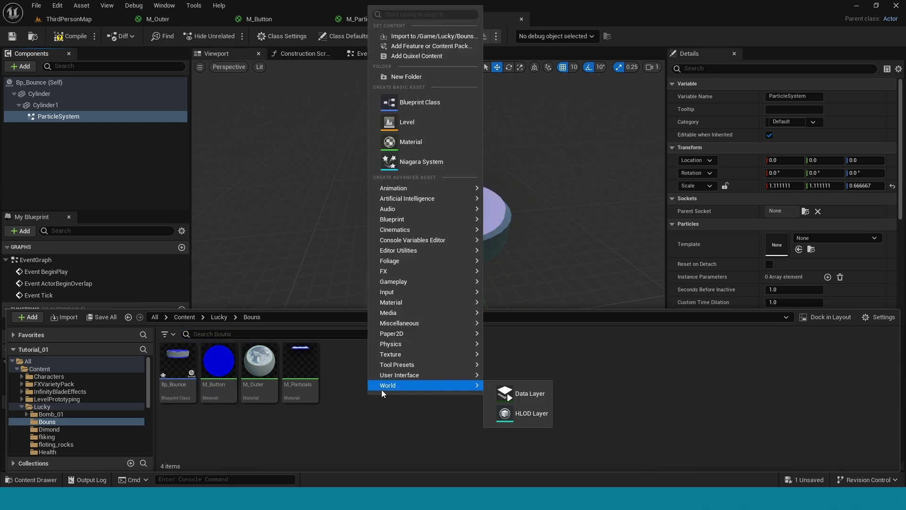
pyautogui.moveTo(403, 326)
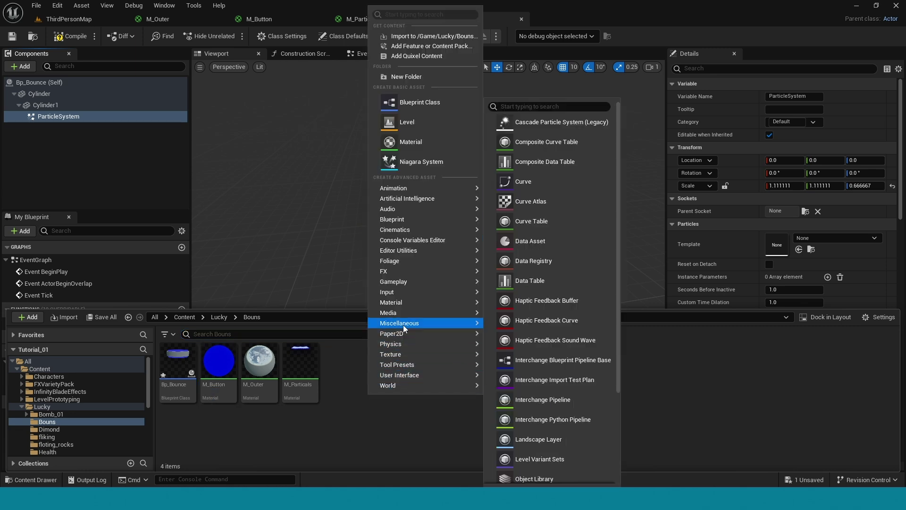
pyautogui.click(557, 123)
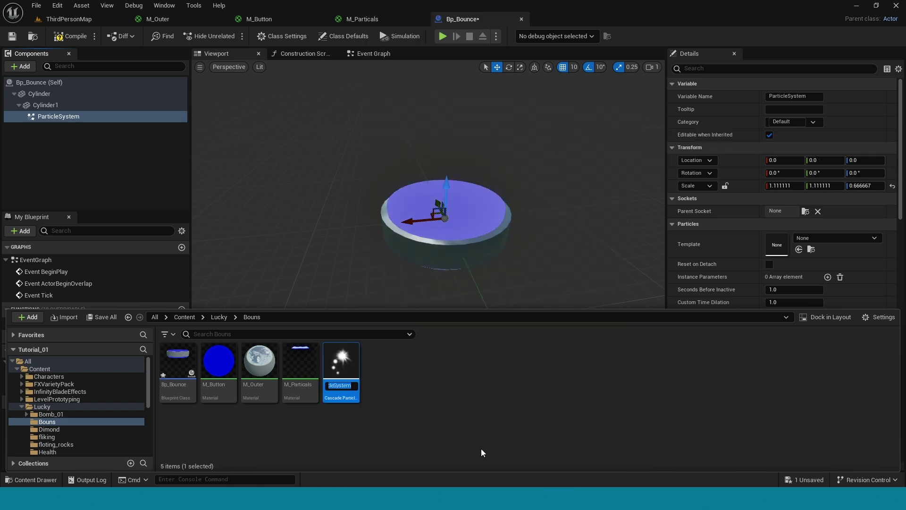
pyautogui.press('Return')
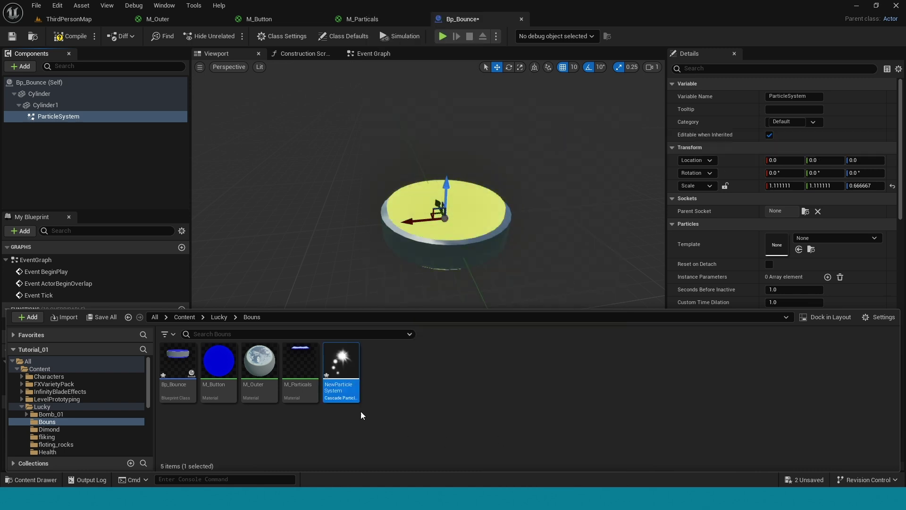
# Step: Open NewParticleSystem for editing and assign M_Particals as the material in the emitter's Required module
pyautogui.doubleClick(343, 361)
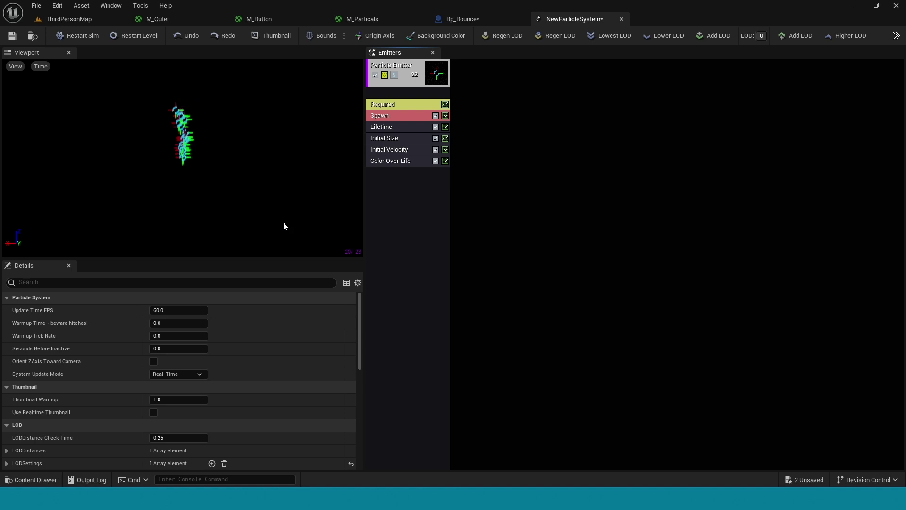
pyautogui.click(397, 105)
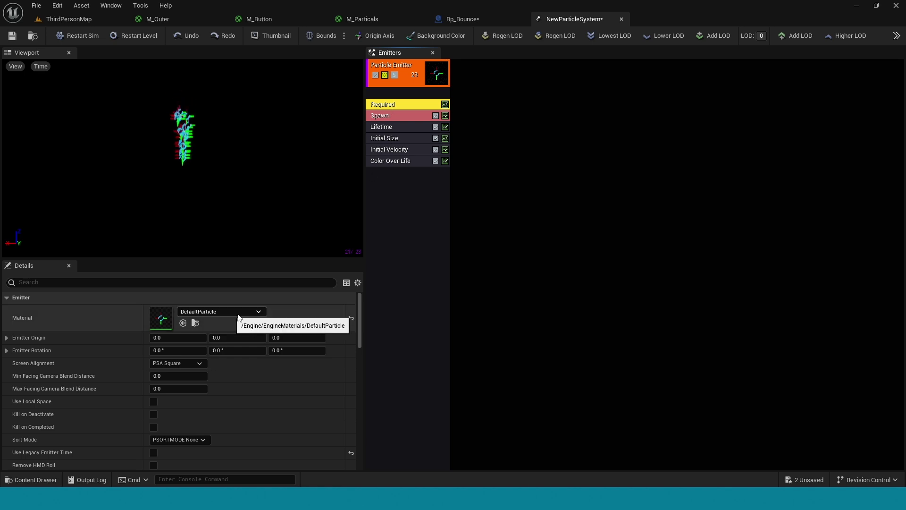
pyautogui.hotkey('ctrl', 'space')
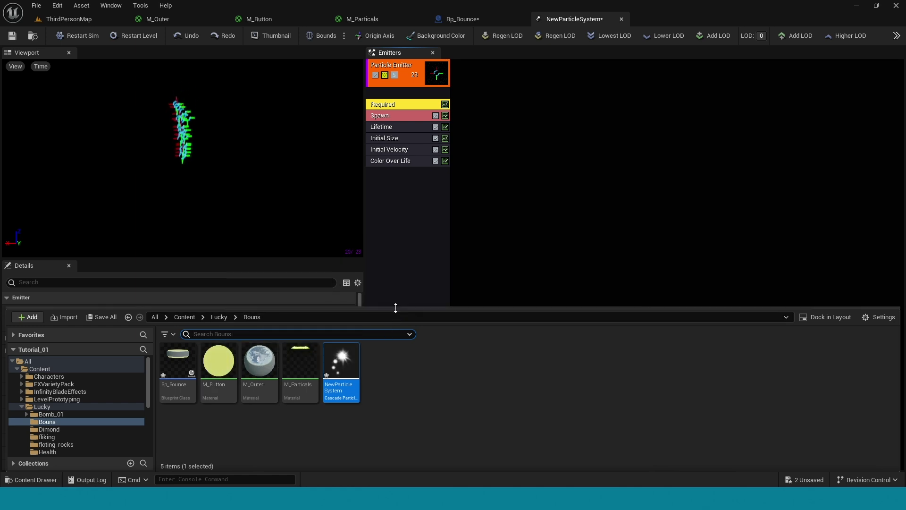
pyautogui.moveTo(395, 309); pyautogui.dragTo(385, 364)
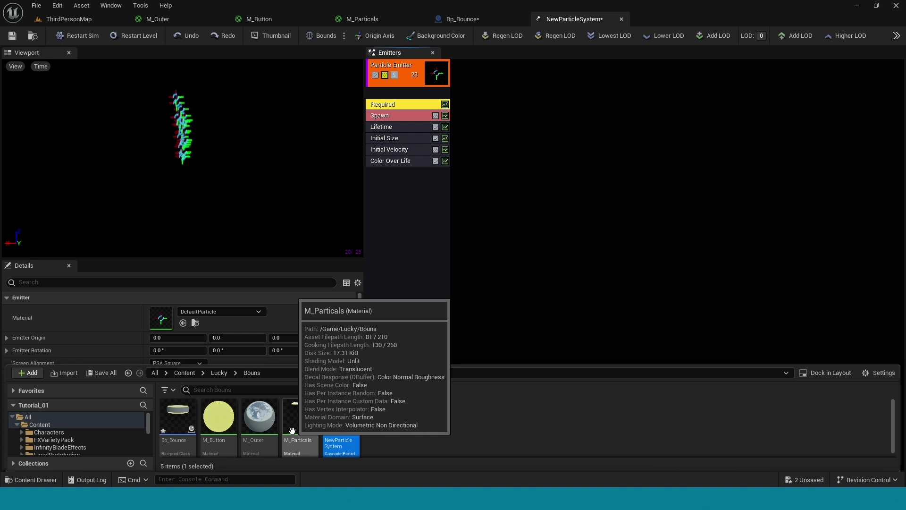
pyautogui.moveTo(296, 417); pyautogui.dragTo(222, 320)
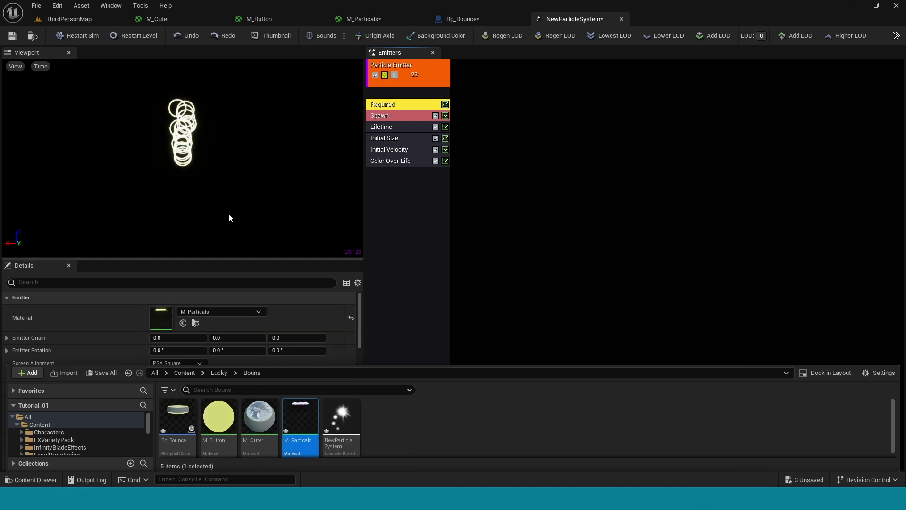
pyautogui.moveTo(228, 213); pyautogui.dragTo(245, 214)
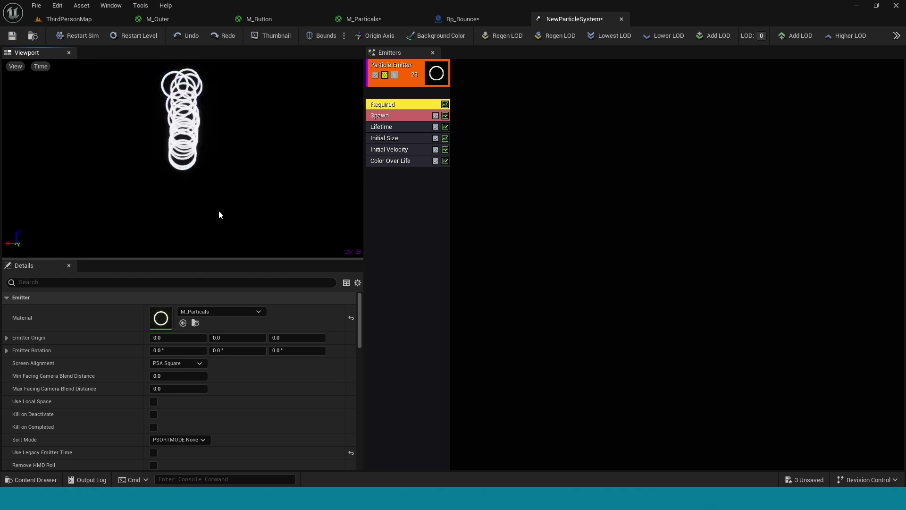
# Step: Add an Orientation Lock Axis module to the particle emitter and set its Lock Axis Flags to Z
pyautogui.rightClick(403, 220)
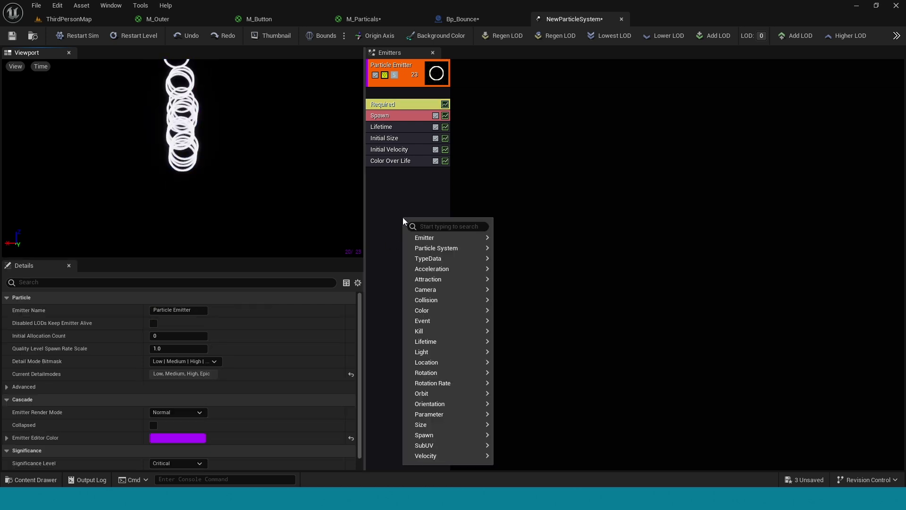
pyautogui.moveTo(442, 406)
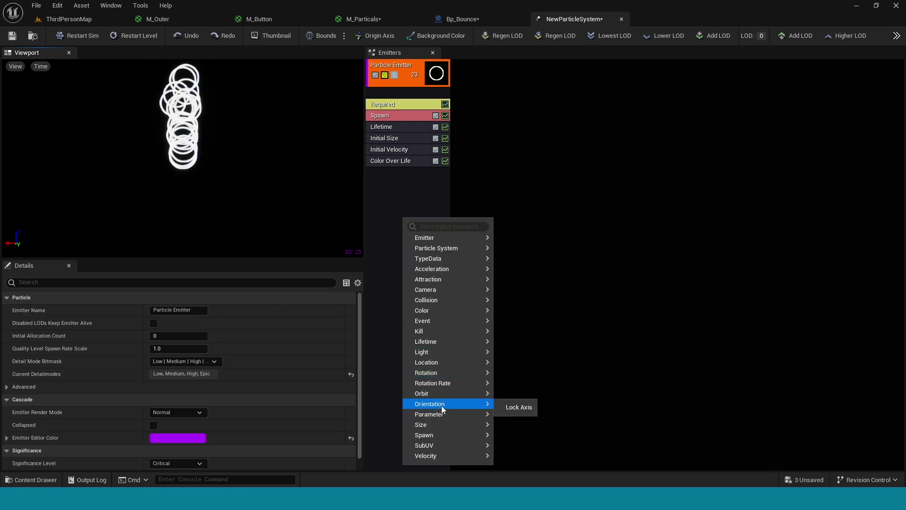
pyautogui.click(525, 409)
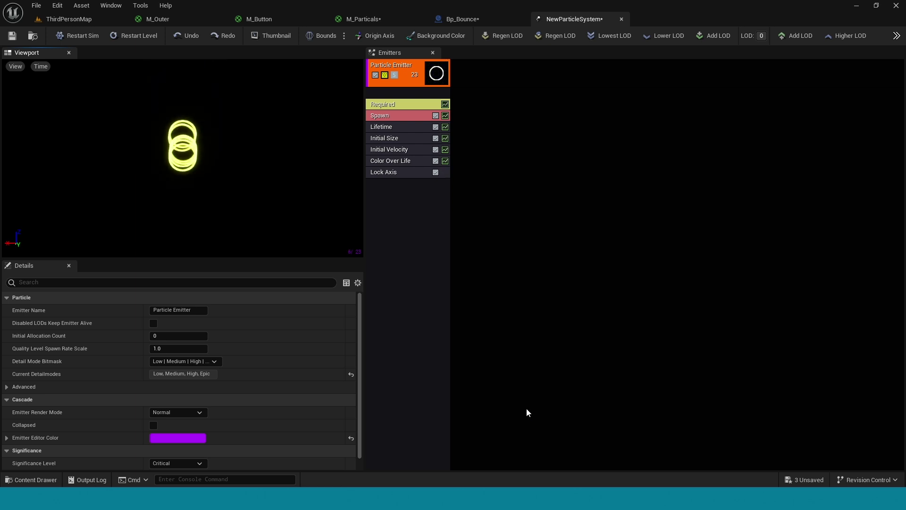
pyautogui.click(406, 171)
pyautogui.click(203, 310)
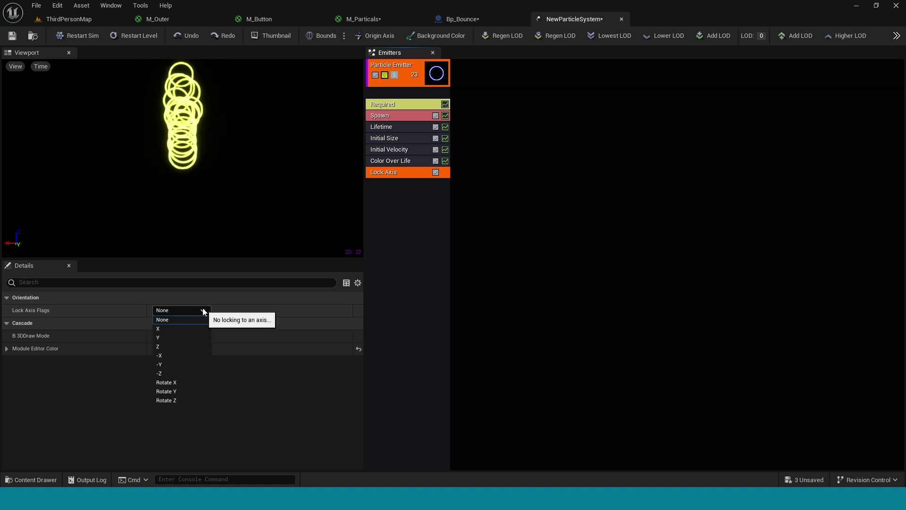
pyautogui.click(170, 347)
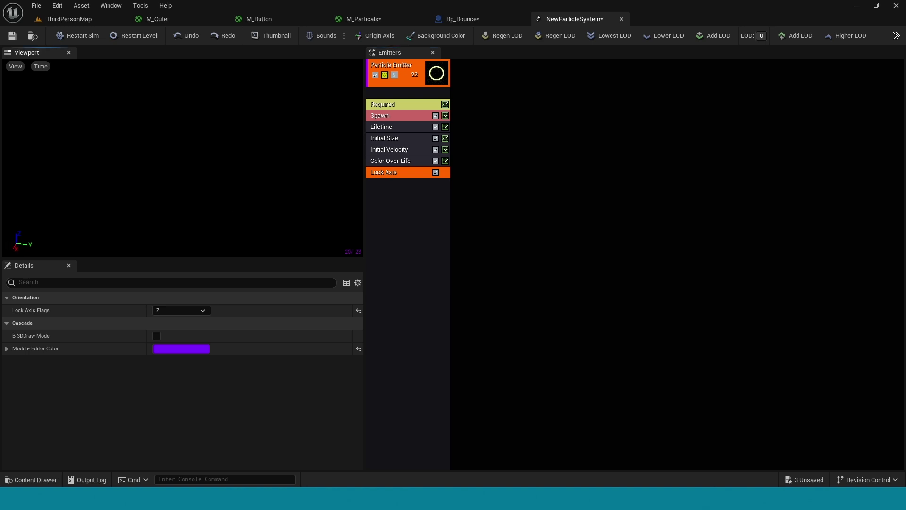
pyautogui.click(321, 36)
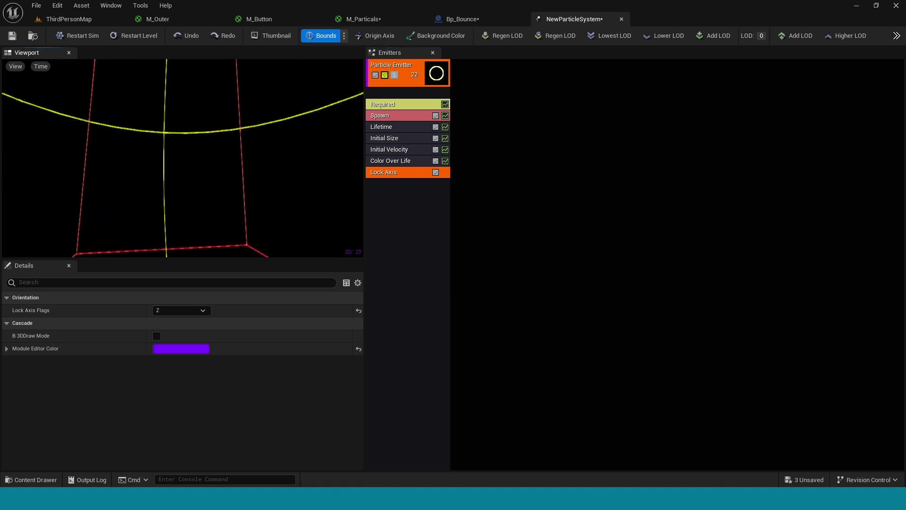
pyautogui.click(321, 36)
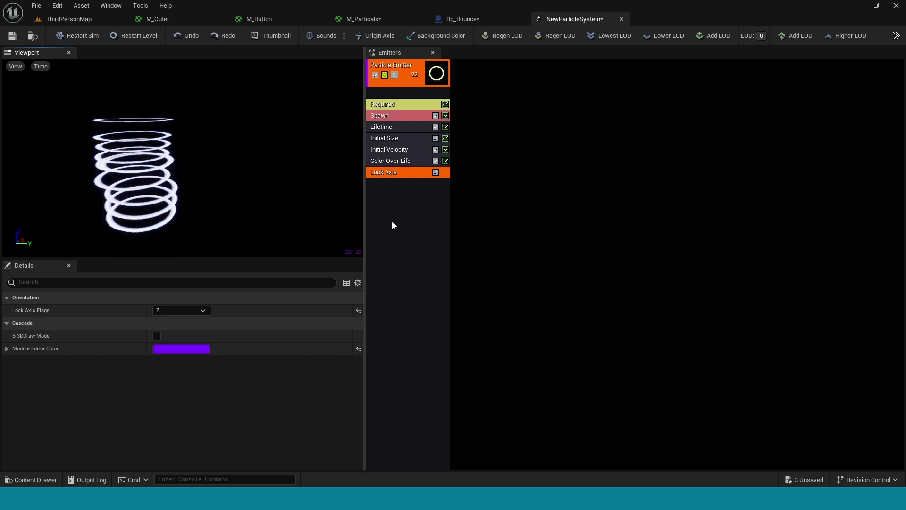
# Step: Inspect the Start Velocity distribution's Max and Min values in the Initial Velocity module
pyautogui.click(390, 149)
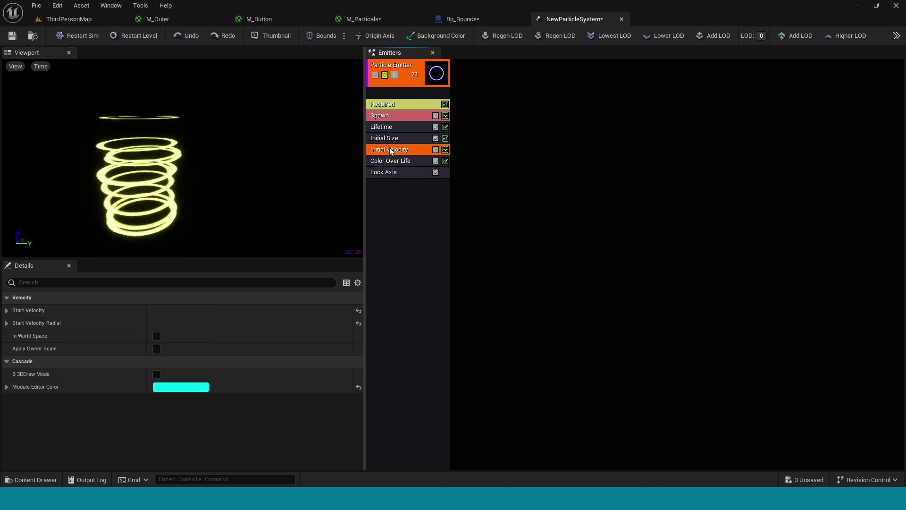
pyautogui.click(9, 310)
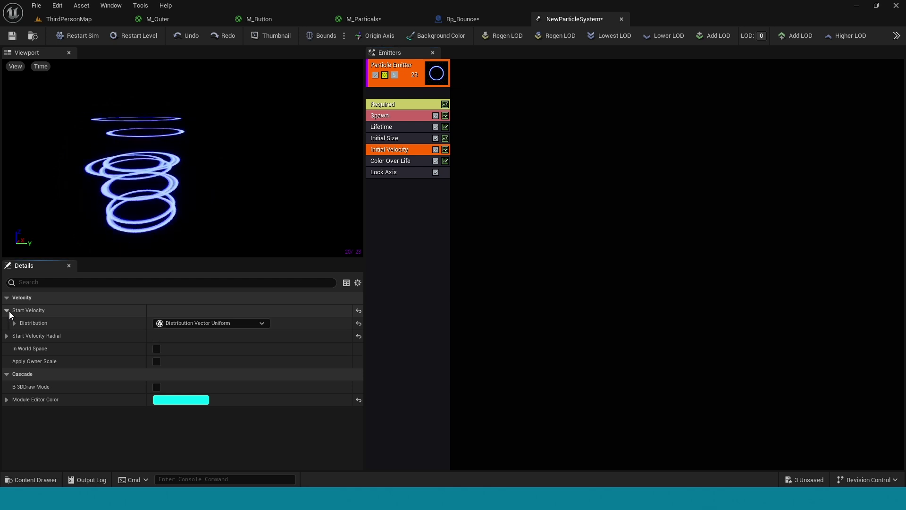
pyautogui.click(15, 322)
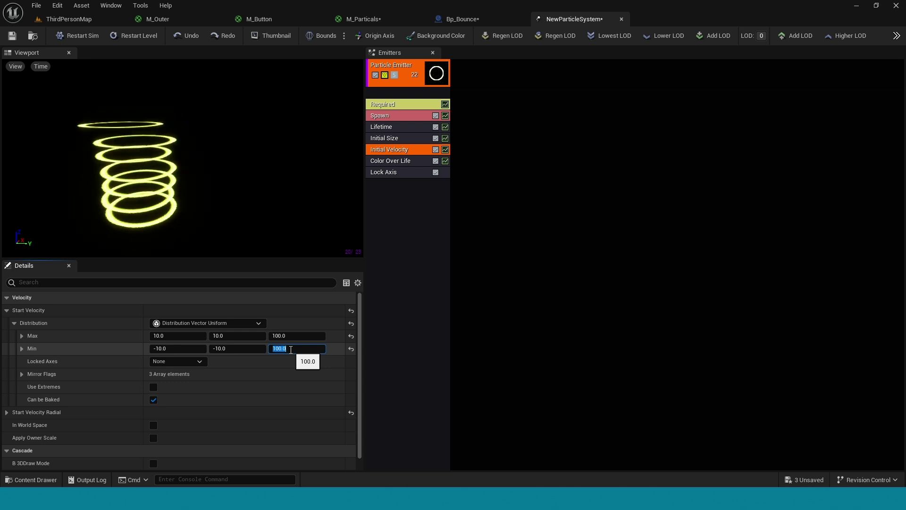
# Step: Set the Max of the Initial Size module's Start Size distribution to 70 in X, Y and Z
pyautogui.click(391, 140)
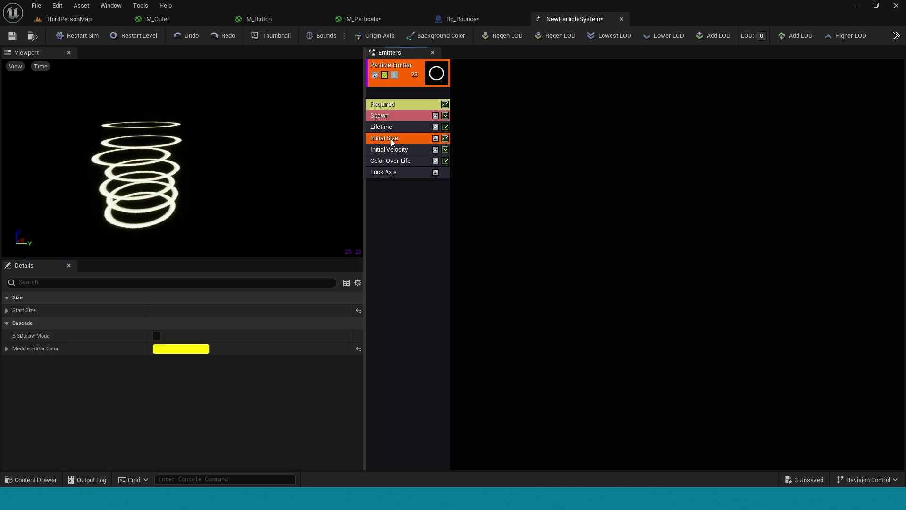
pyautogui.click(6, 310)
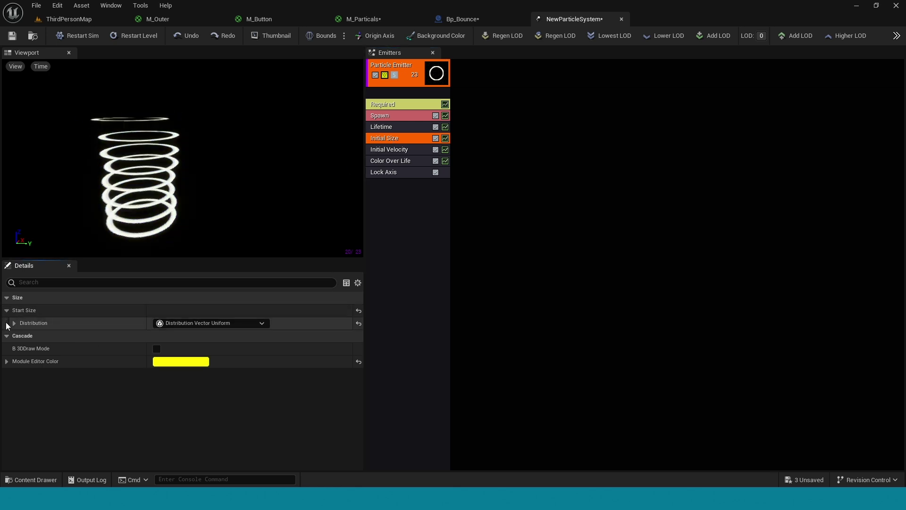
pyautogui.click(15, 322)
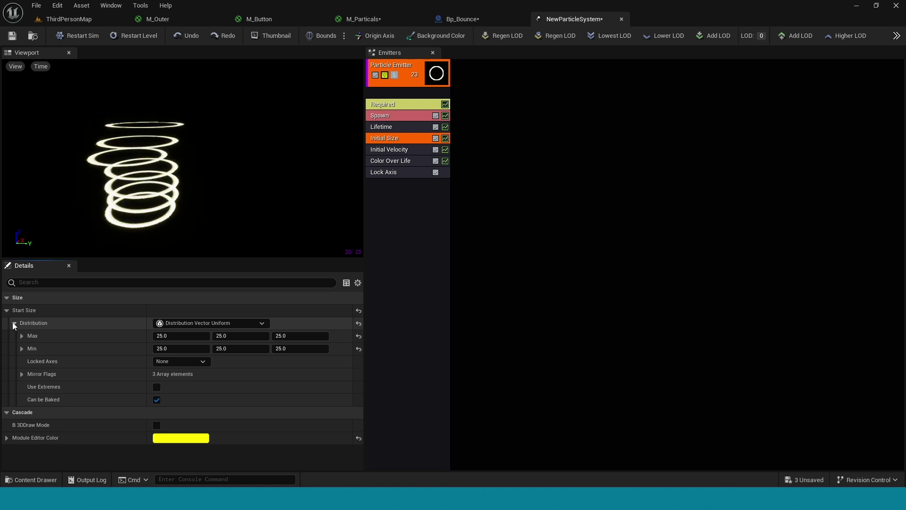
pyautogui.click(174, 335)
pyautogui.write('70')
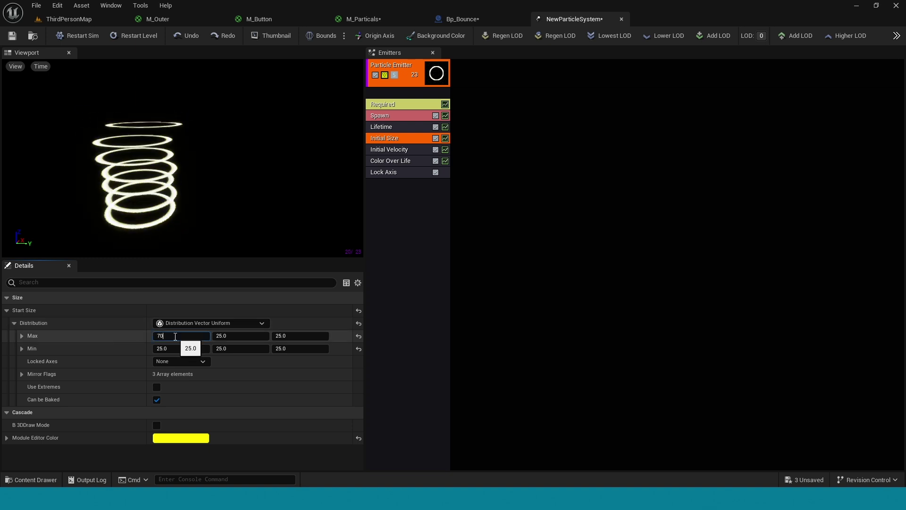
pyautogui.click(239, 338)
pyautogui.write('70')
pyautogui.press('Return')
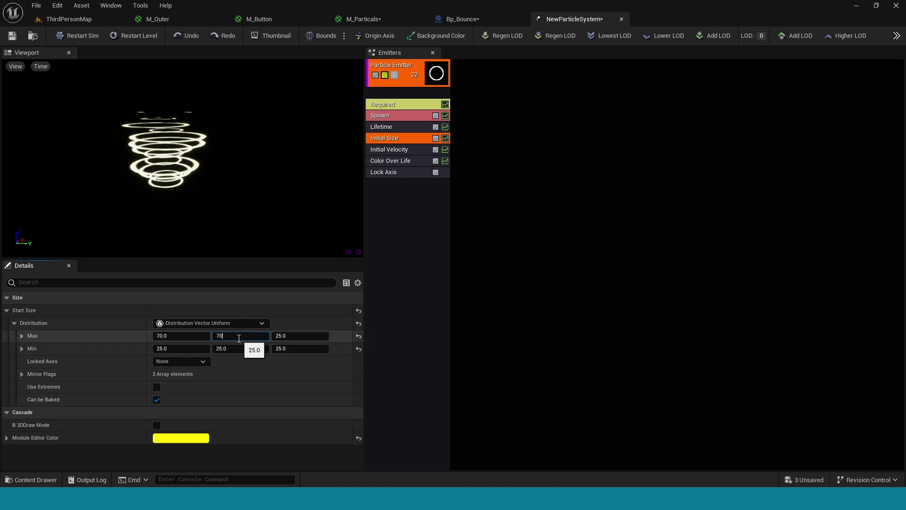
pyautogui.click(292, 338)
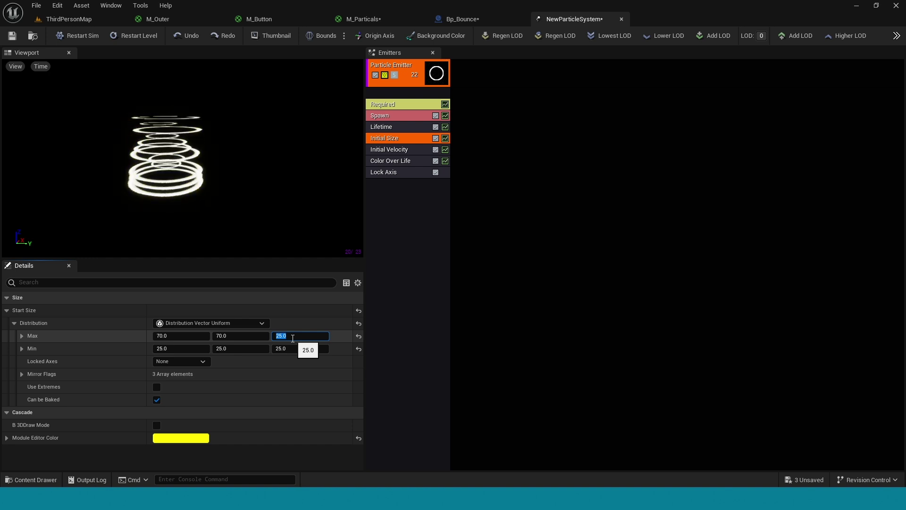
pyautogui.write('70')
pyautogui.press('Return')
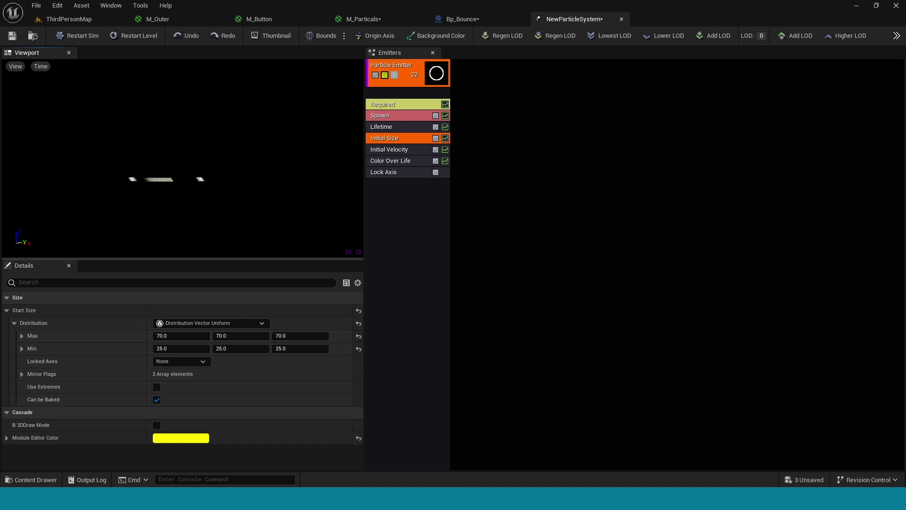
# Step: Increase the Start Size distribution's Max to 80 on all three axes
pyautogui.click(176, 337)
pyautogui.write('80')
pyautogui.click(234, 335)
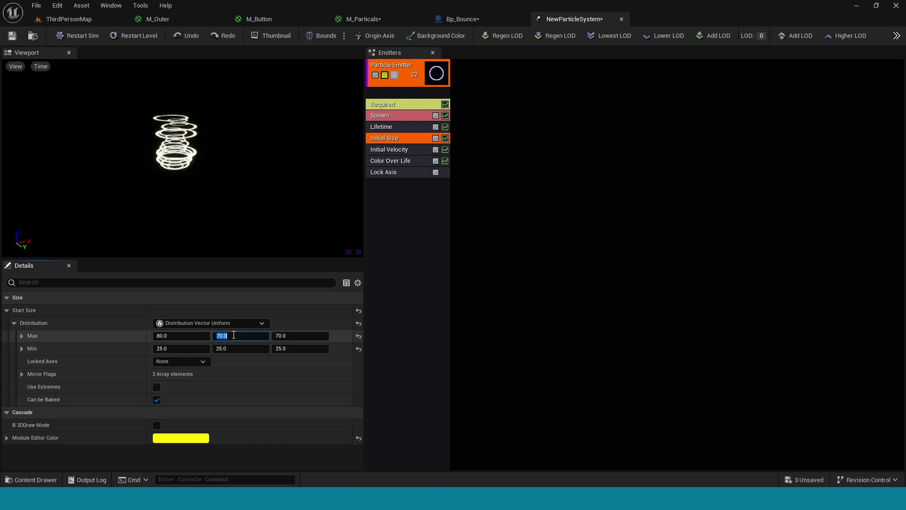
pyautogui.write('80')
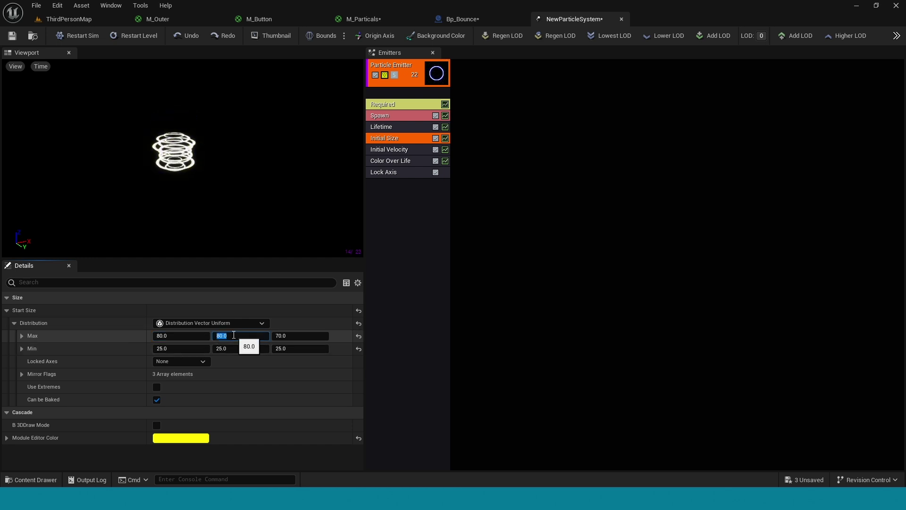
pyautogui.click(297, 335)
pyautogui.write('80')
pyautogui.press('Return')
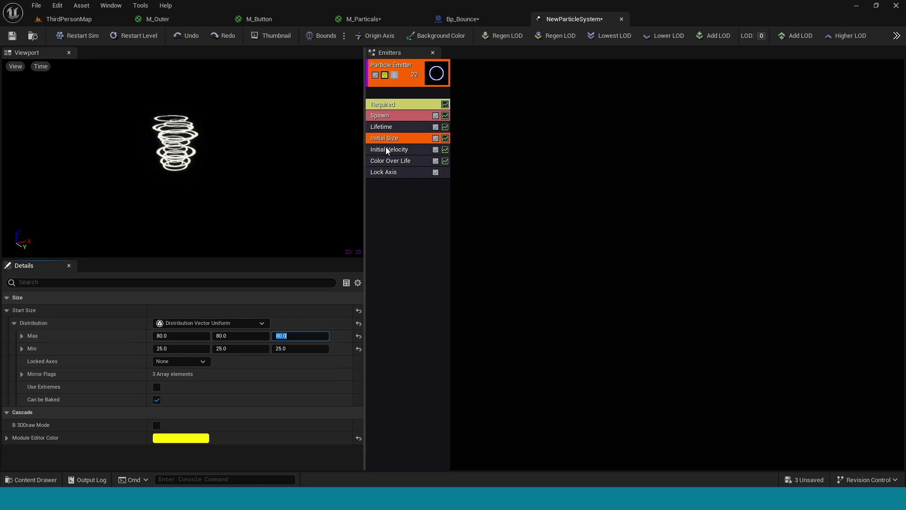
# Step: Set both the Min and Max of the Lifetime module's distribution to 0.5
pyautogui.click(386, 128)
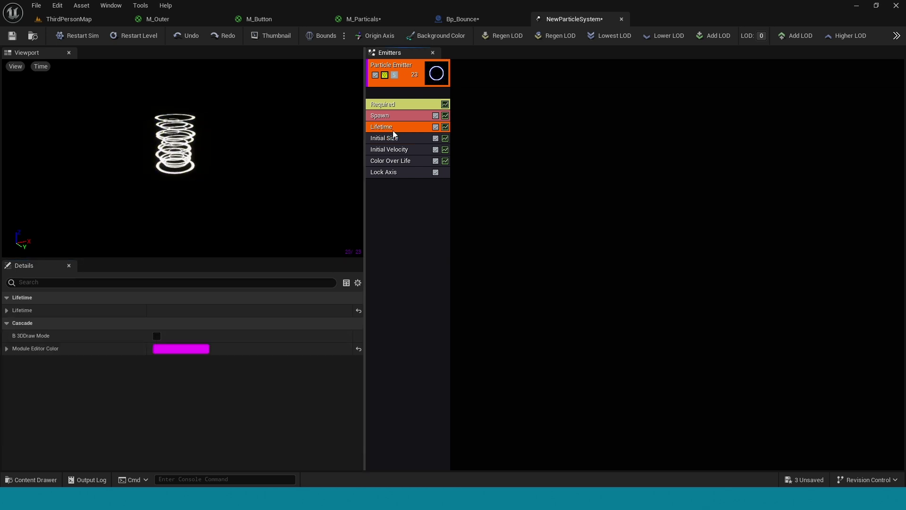
pyautogui.click(7, 310)
pyautogui.click(15, 324)
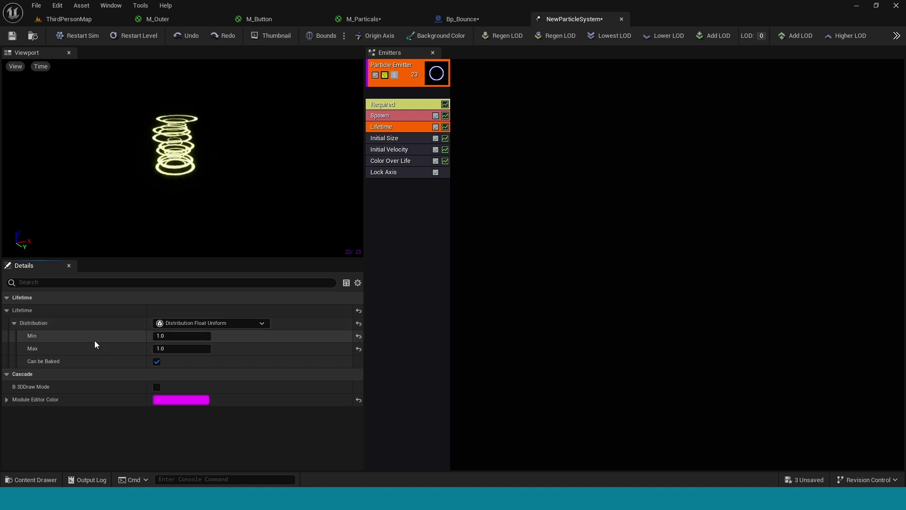
pyautogui.click(179, 335)
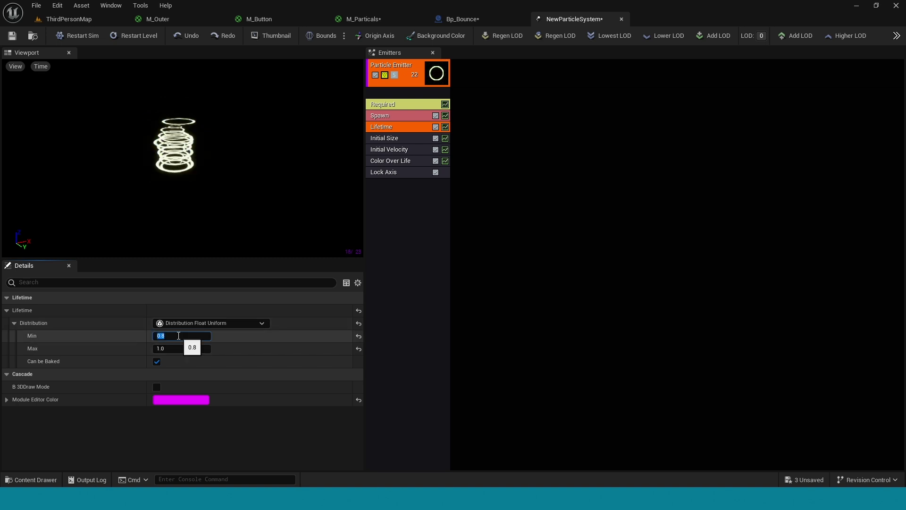
pyautogui.click(191, 348)
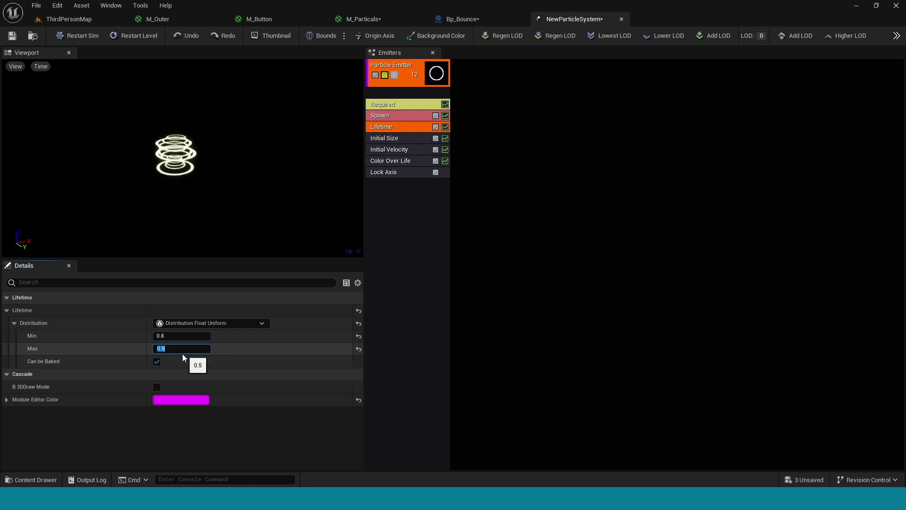
pyautogui.click(179, 336)
pyautogui.write('0.')
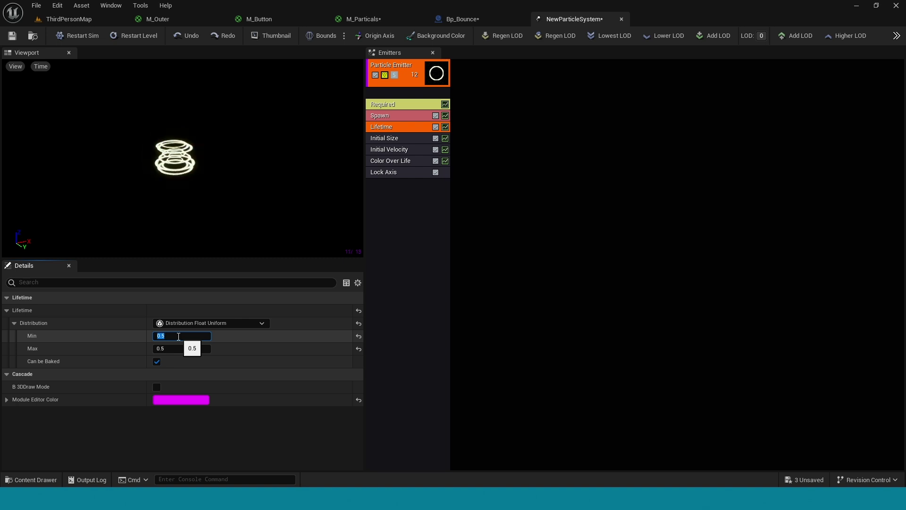
pyautogui.moveTo(216, 208); pyautogui.dragTo(225, 197)
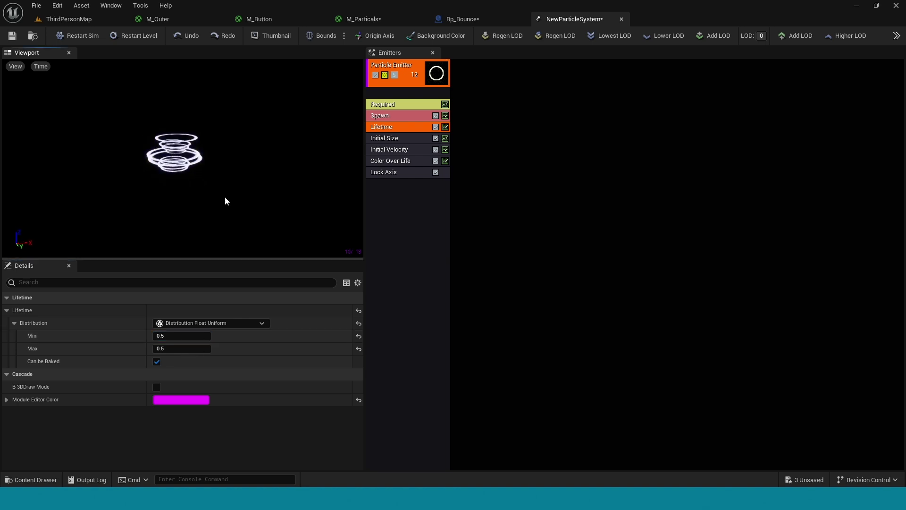
# Step: Set the Spawn module's Rate distribution constant to 3 and save the particle system
pyautogui.click(383, 116)
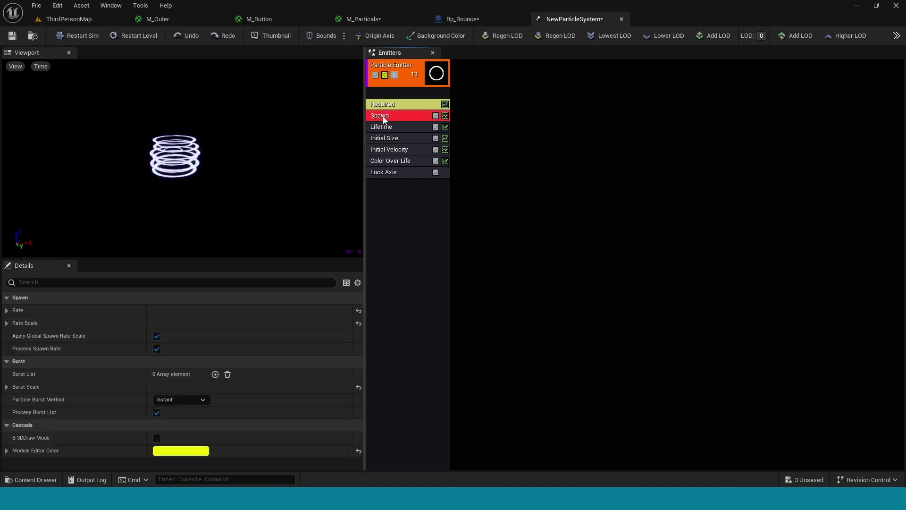
pyautogui.click(7, 310)
pyautogui.click(14, 323)
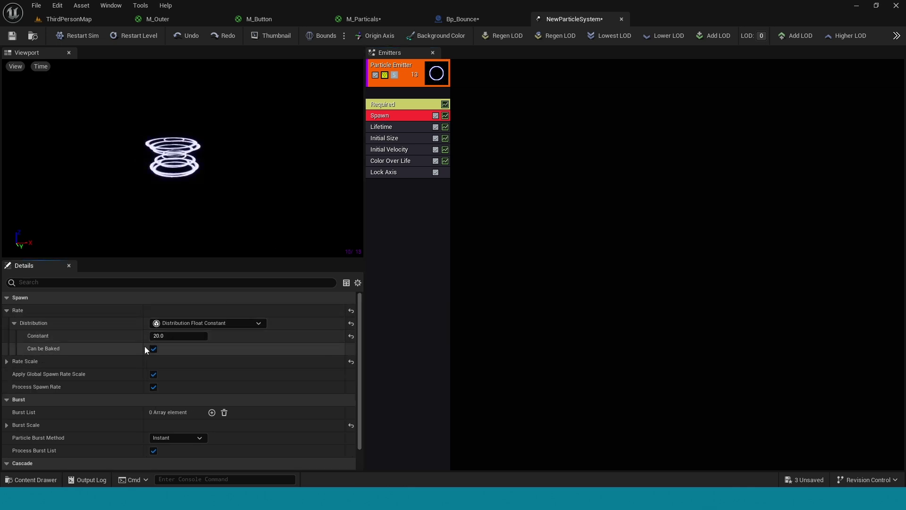
pyautogui.click(176, 338)
pyautogui.write('10')
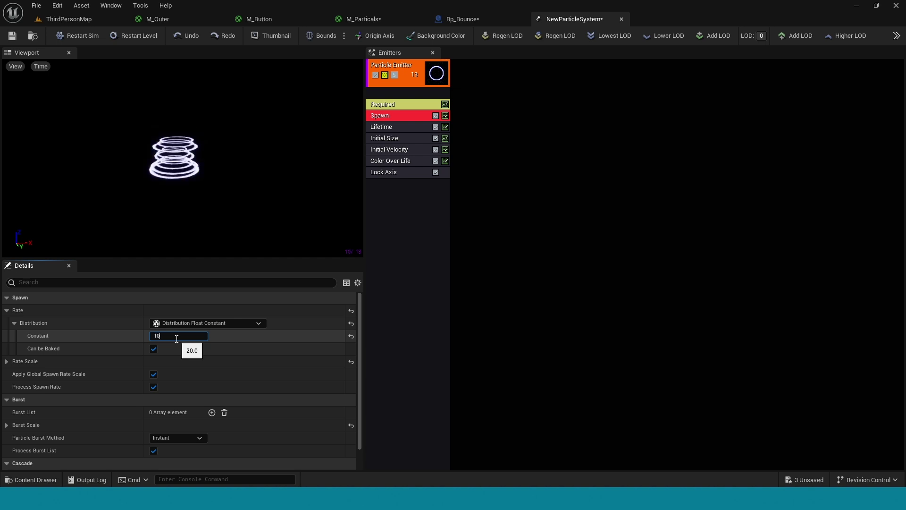
pyautogui.press('Return')
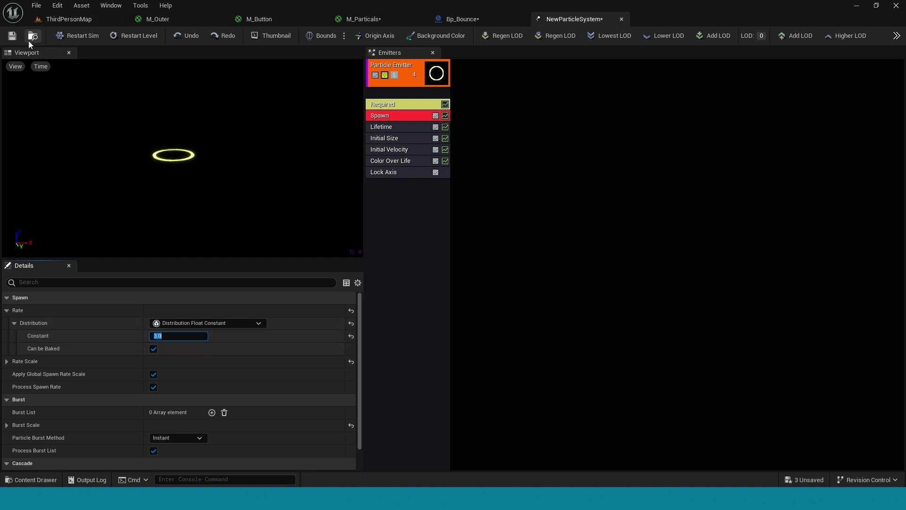
pyautogui.click(12, 36)
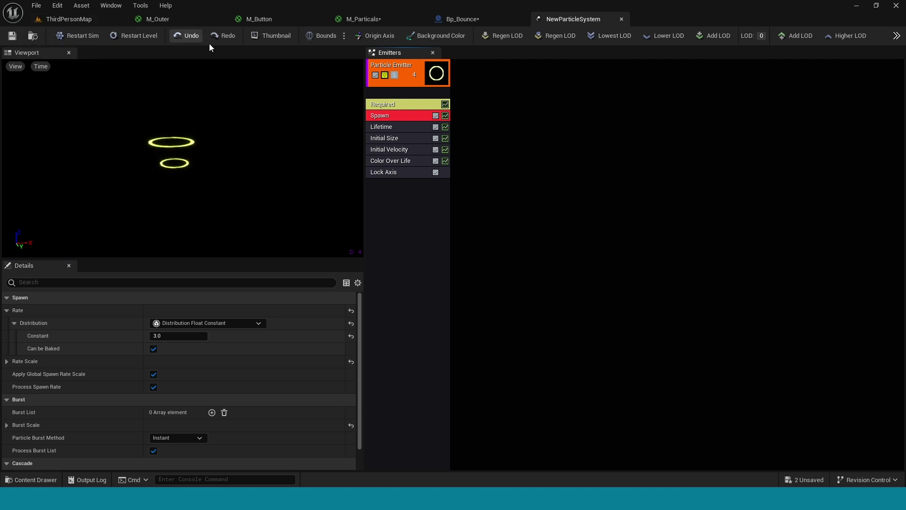
# Step: Assign NewParticleSystem as the template of the ParticleSystem component in Bp_Bounce
pyautogui.click(455, 20)
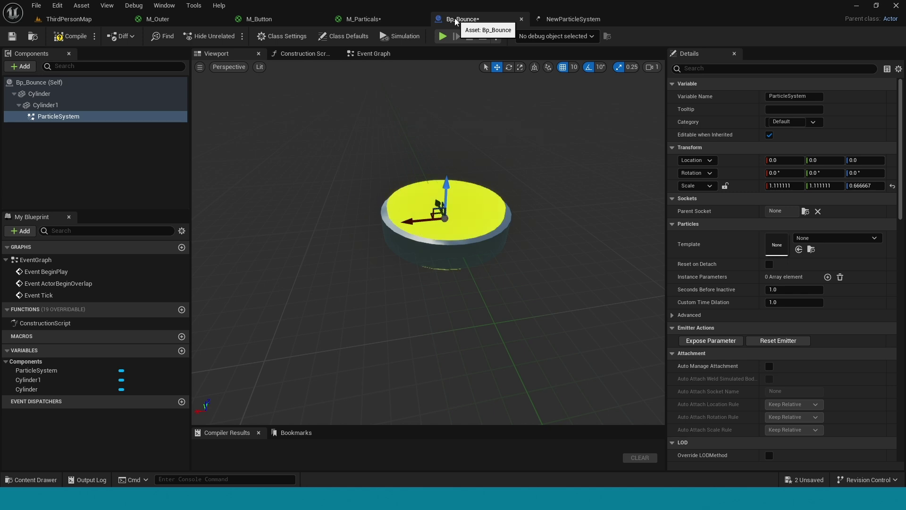
pyautogui.click(74, 117)
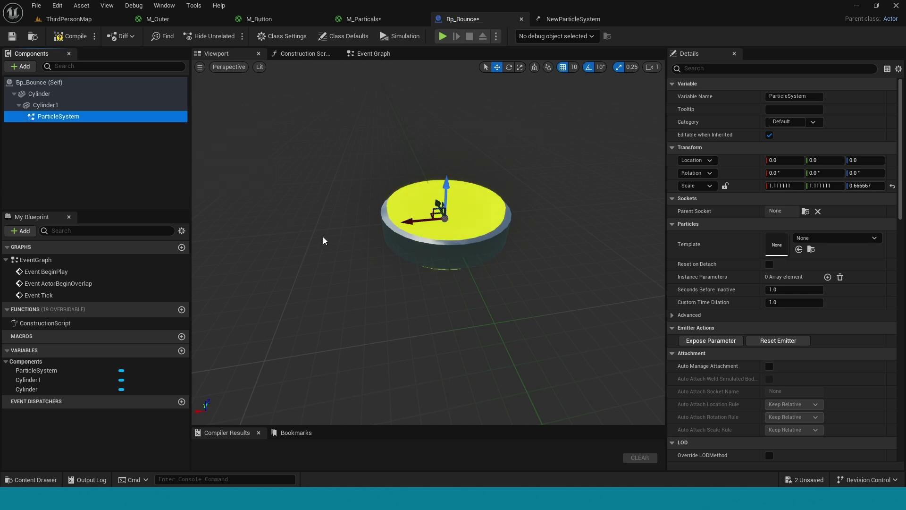
pyautogui.hotkey('ctrl', 'space')
pyautogui.moveTo(341, 366); pyautogui.dragTo(783, 248)
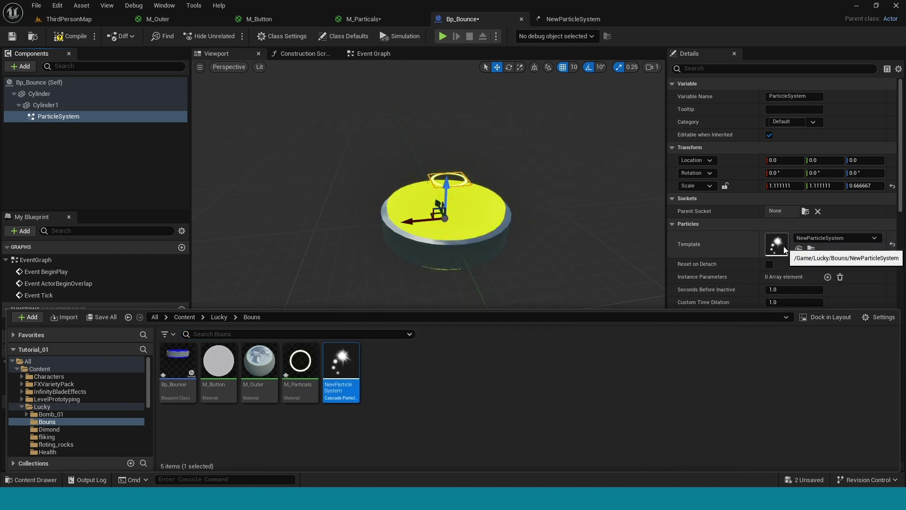
pyautogui.keyDown('alt'); pyautogui.moveTo(542, 226); pyautogui.dragTo(490, 227); pyautogui.keyUp('alt')
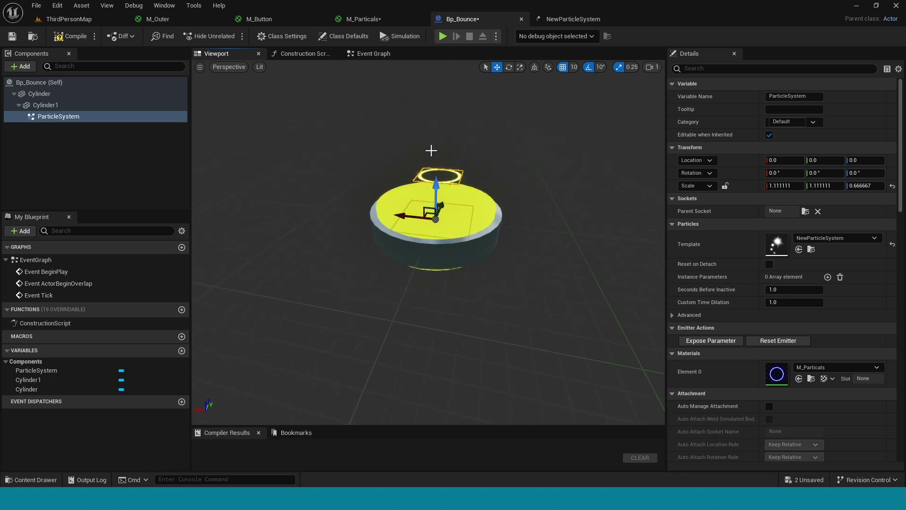
# Step: In NewParticleSystem, set the Initial Size module's Start Size Max to 100 in X, Y and Z
pyautogui.click(562, 18)
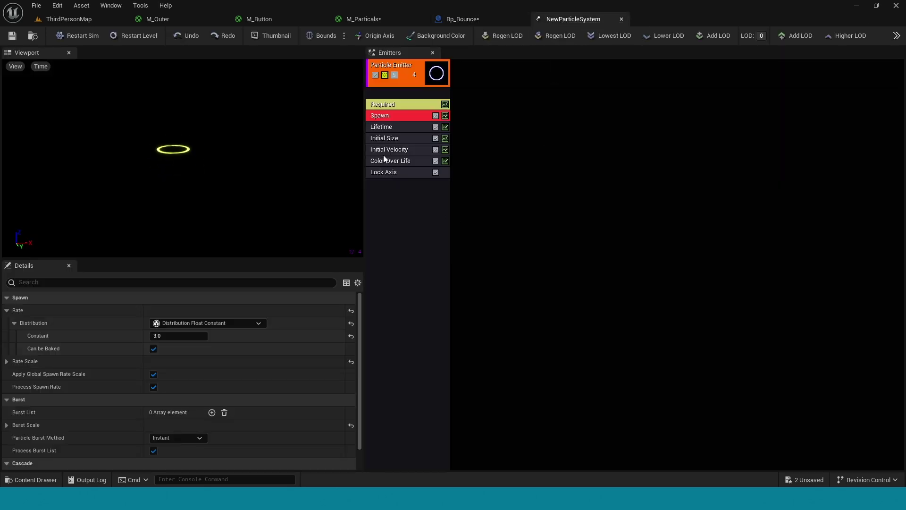
pyautogui.click(383, 137)
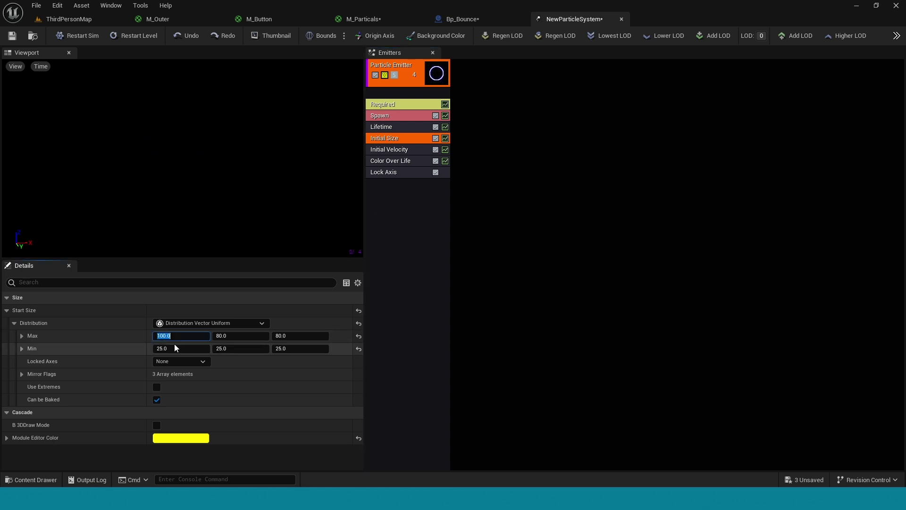
pyautogui.click(234, 335)
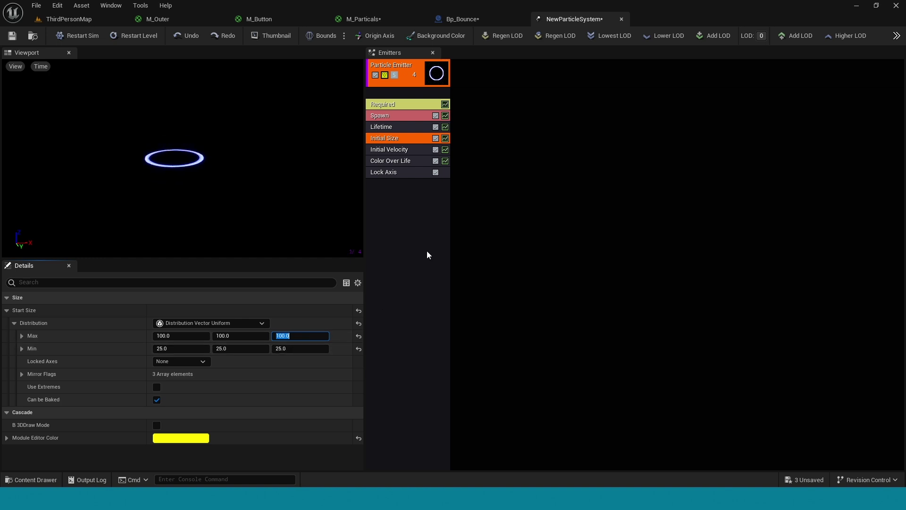
pyautogui.click(382, 107)
pyautogui.click(387, 117)
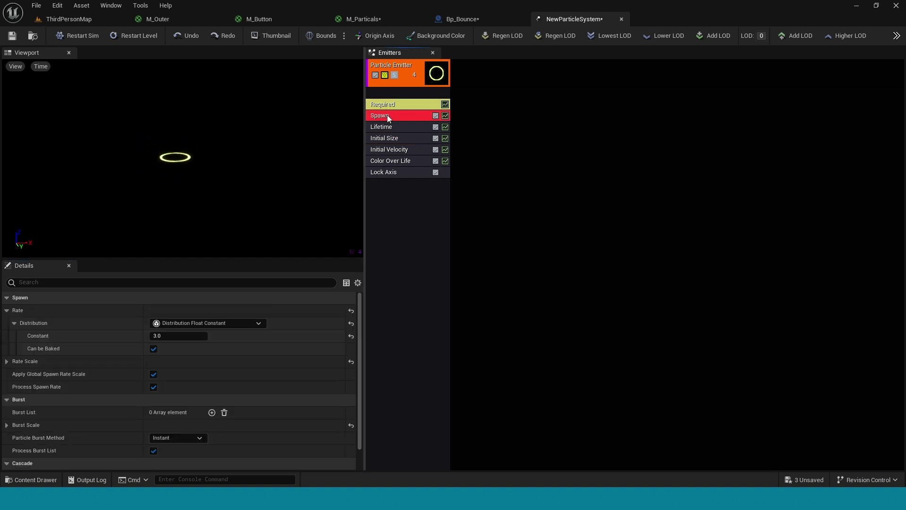
# Step: Set the X value of the Start Size distribution's Min to 100 and save the particle system
pyautogui.click(394, 141)
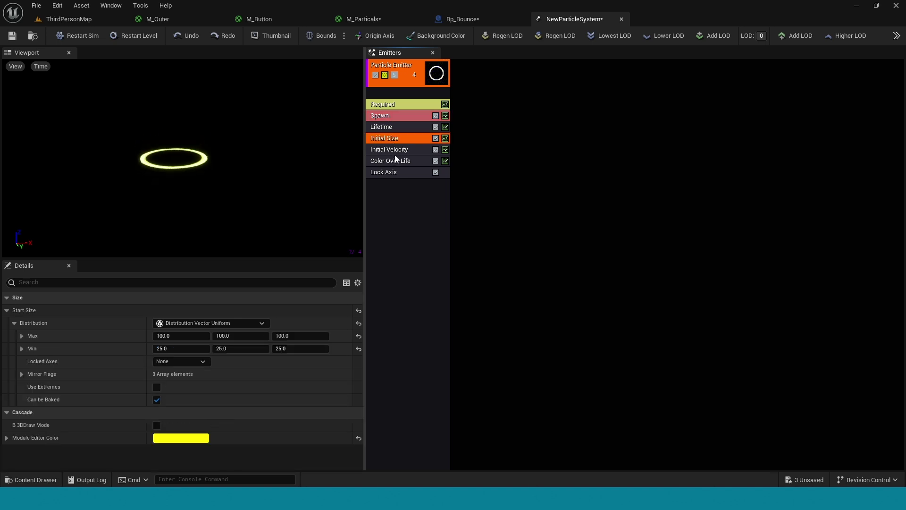
pyautogui.click(178, 350)
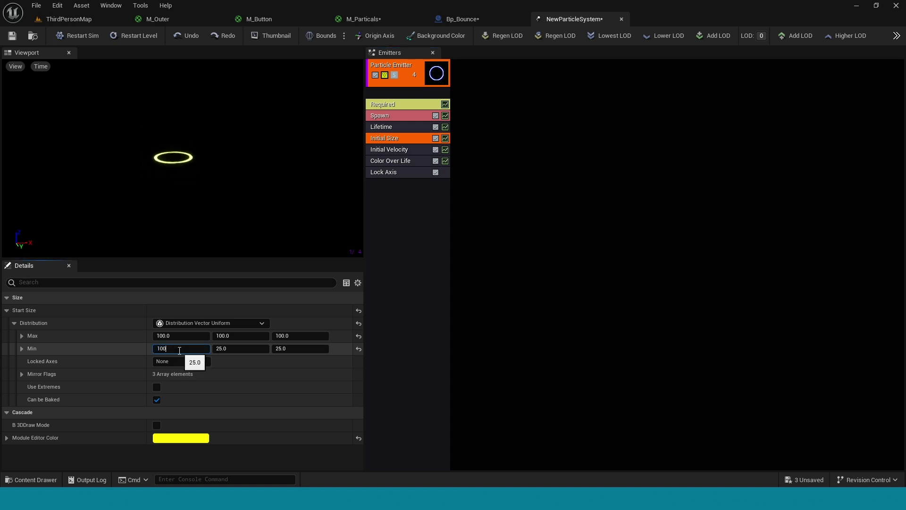
pyautogui.click(234, 350)
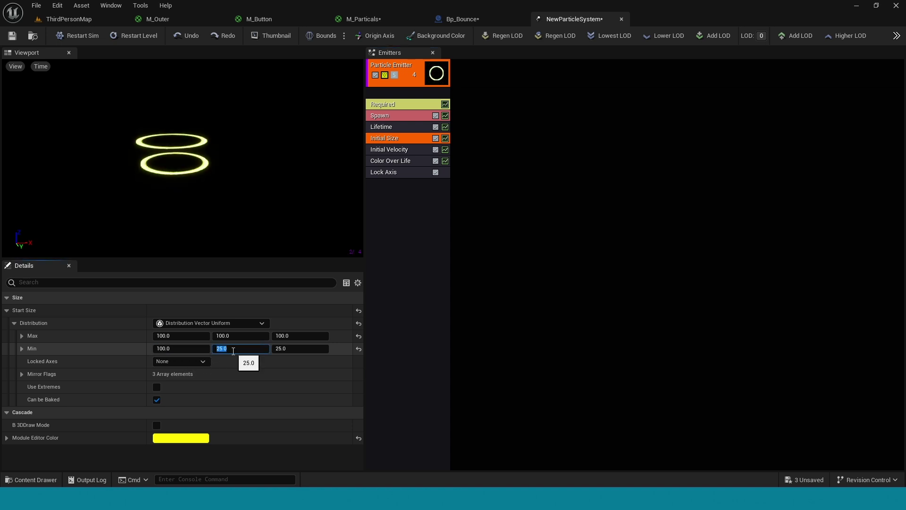
pyautogui.click(13, 36)
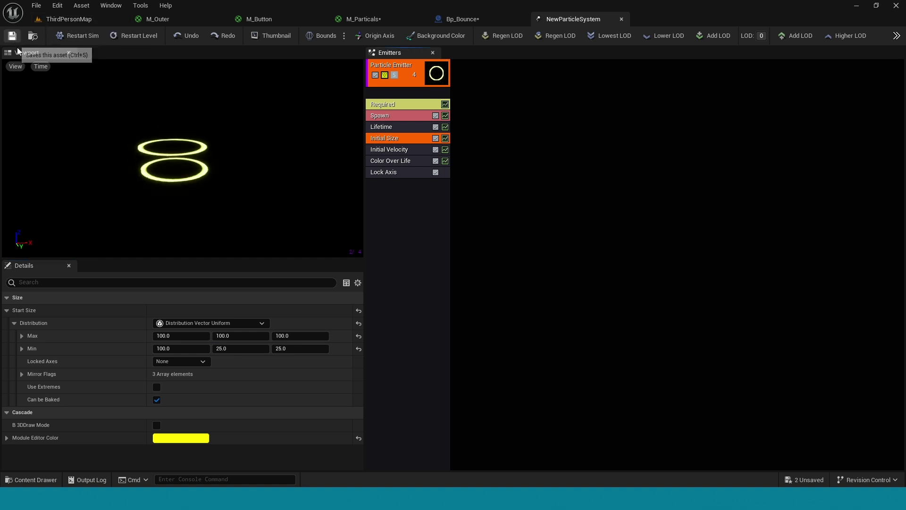
# Step: Add a Sphere Collision component to Bp_Bounce, keeping the default name Sphere
pyautogui.click(462, 19)
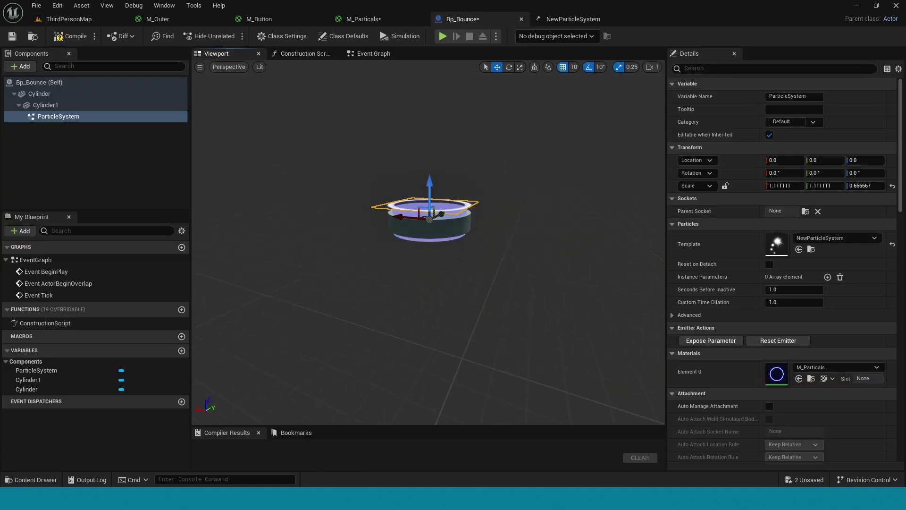
pyautogui.moveTo(428, 283); pyautogui.dragTo(429, 321)
pyautogui.click(56, 156)
pyautogui.click(21, 66)
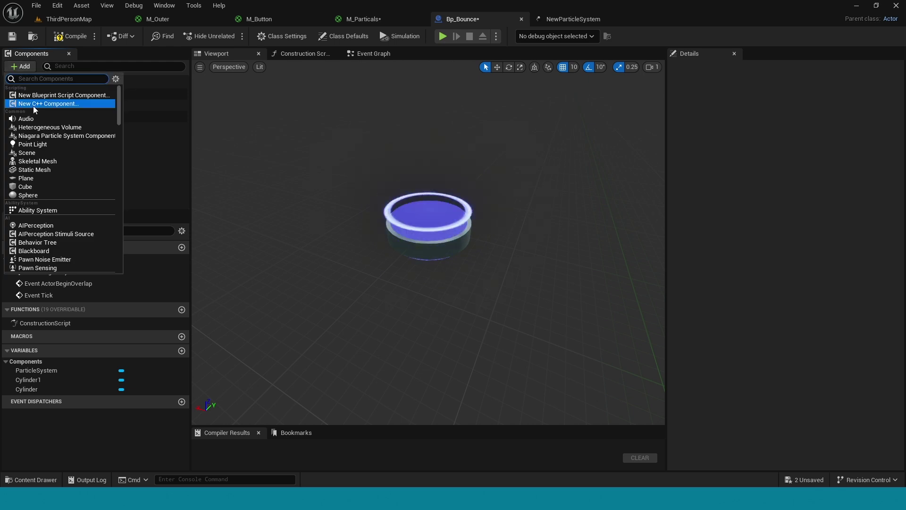
pyautogui.write('sp')
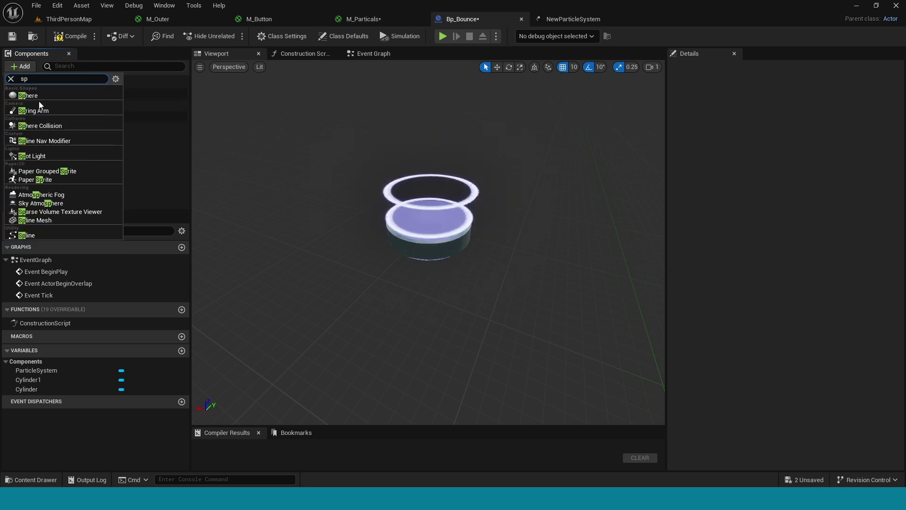
pyautogui.click(40, 126)
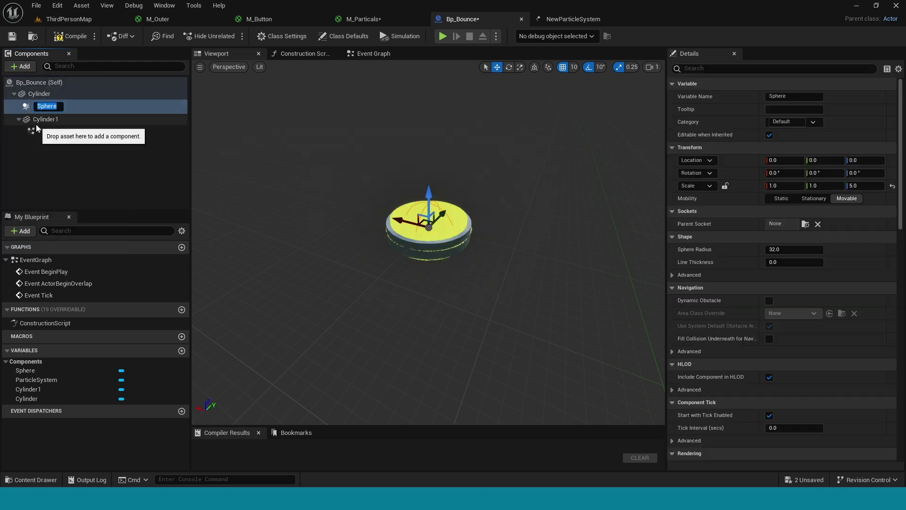
pyautogui.click(89, 109)
# Step: Raise the Sphere collision component above the pad to a Z location of 100
pyautogui.scroll(6, 427, 198)
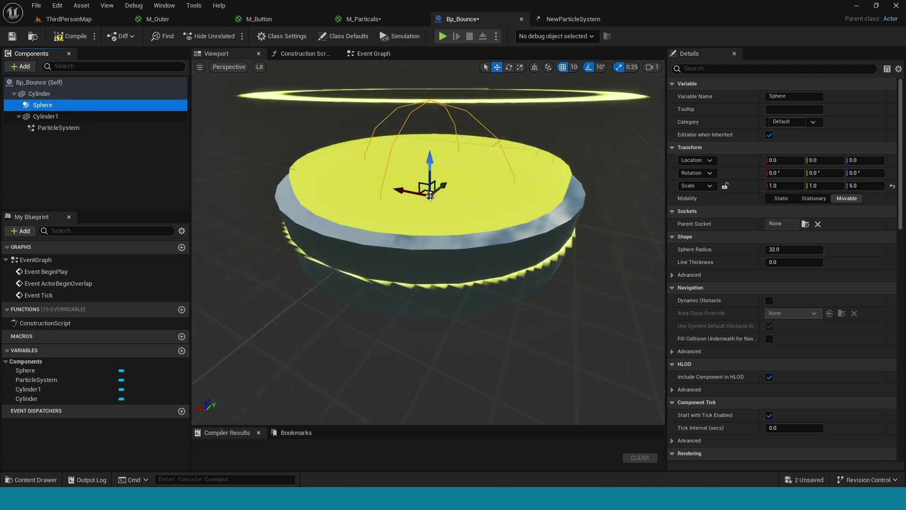
pyautogui.scroll(-4, 426, 198)
pyautogui.moveTo(427, 198); pyautogui.dragTo(354, 156)
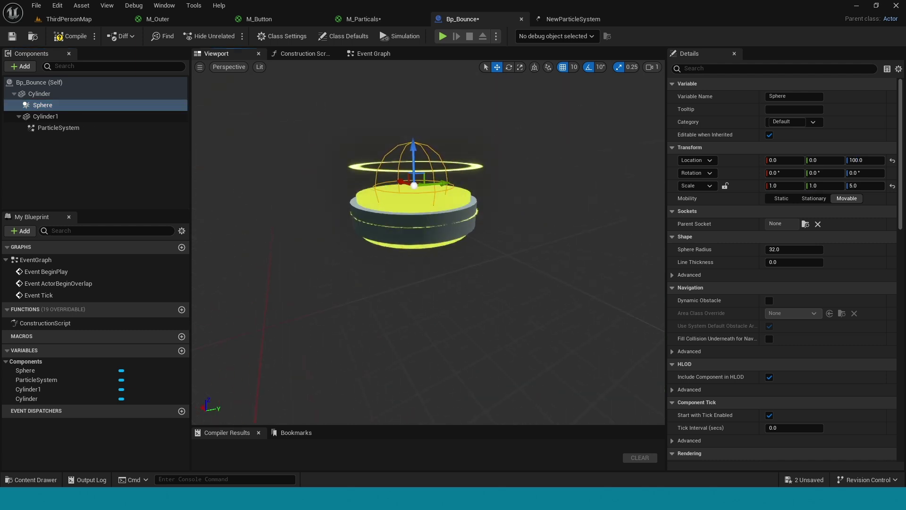
# Step: Add an OnComponentBeginOverlap event for the Sphere collision component
pyautogui.click(55, 106)
pyautogui.rightClick(56, 107)
pyautogui.moveTo(119, 126)
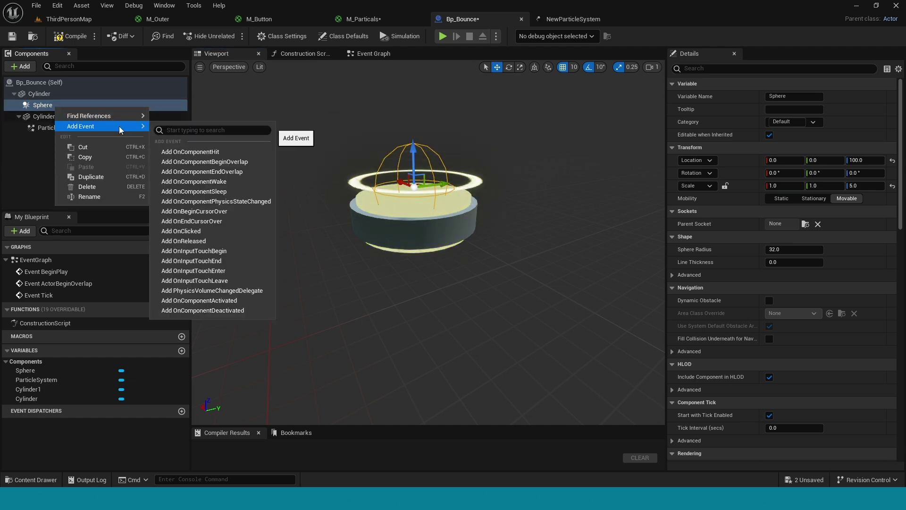
pyautogui.click(257, 162)
# Step: Create an Equal (==) node from the overlap event's Other Actor output and place it beside the event
pyautogui.moveTo(450, 220); pyautogui.dragTo(470, 238)
pyautogui.write('-')
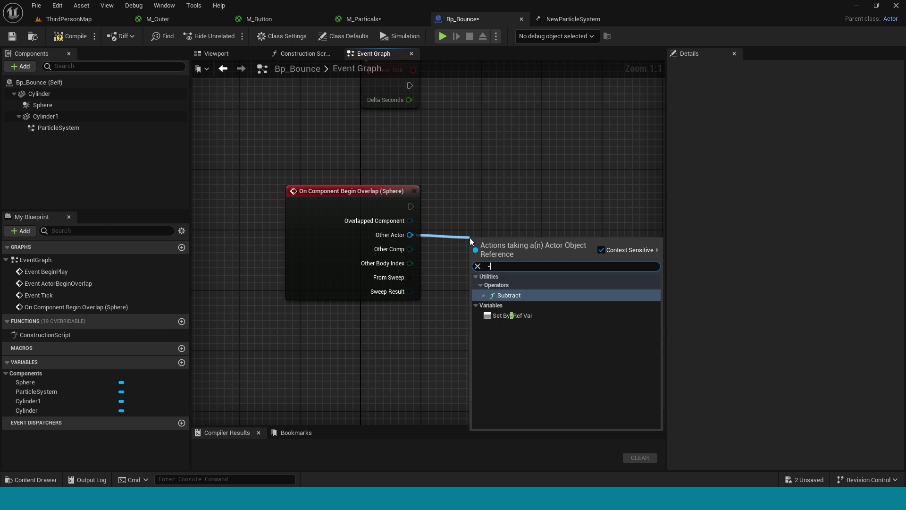
pyautogui.press('BackSpace')
pyautogui.write('==')
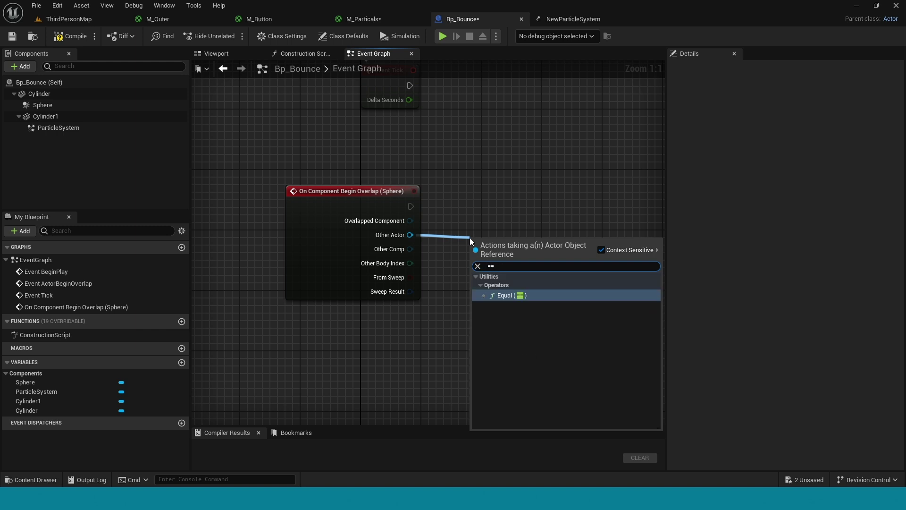
pyautogui.click(508, 295)
pyautogui.moveTo(498, 249); pyautogui.dragTo(506, 241)
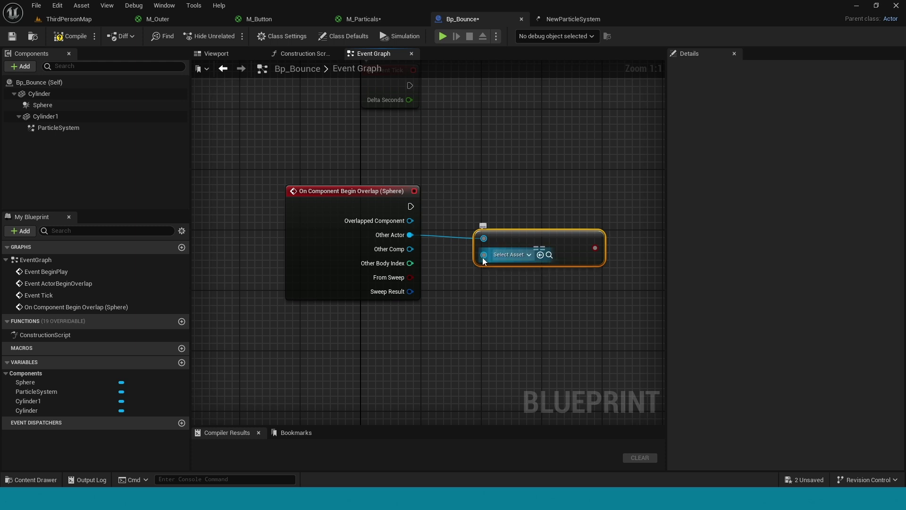
# Step: Connect a Get Player Character node to the Equal node's second input and place it below the overlap event
pyautogui.moveTo(483, 258); pyautogui.dragTo(424, 333)
pyautogui.write('get pla')
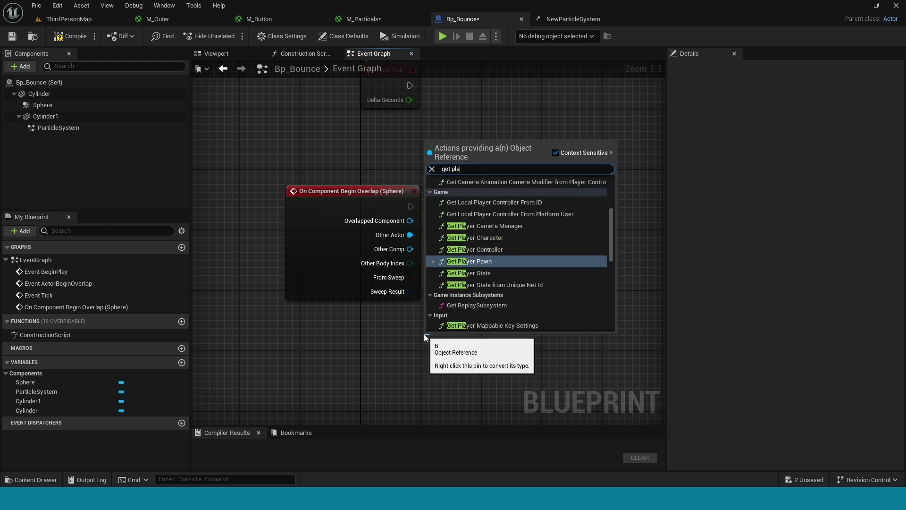
pyautogui.click(491, 237)
pyautogui.moveTo(468, 331); pyautogui.dragTo(370, 324)
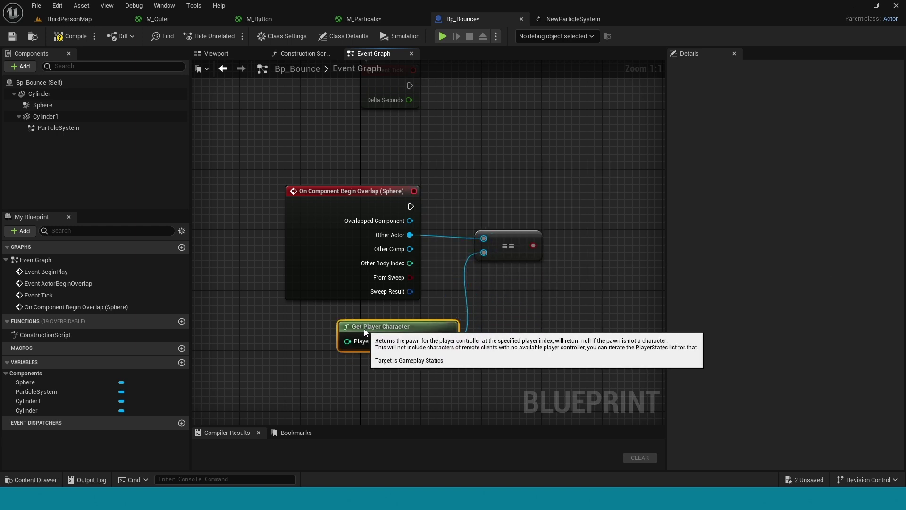
# Step: Add a Branch node driven by the Sphere overlap event's execution output and align it beside the event
pyautogui.moveTo(505, 351); pyautogui.dragTo(435, 344, button='right')
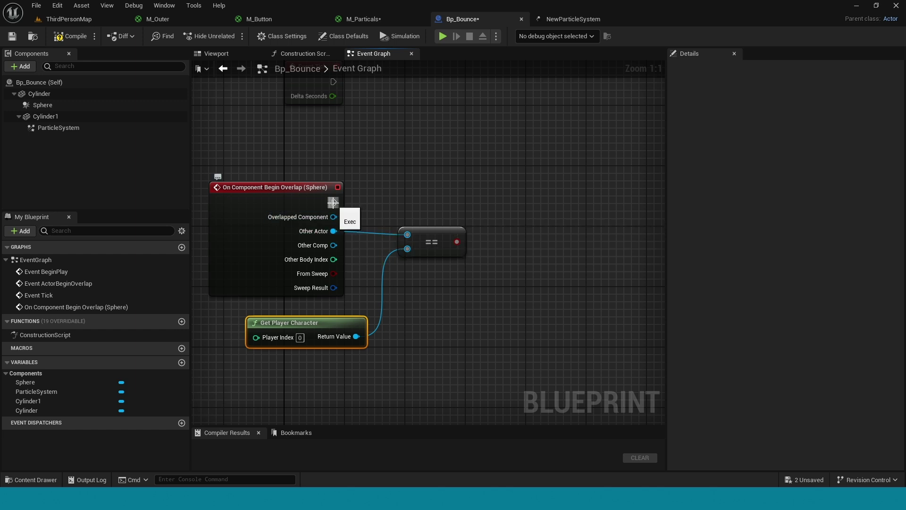
pyautogui.moveTo(334, 203); pyautogui.dragTo(509, 198)
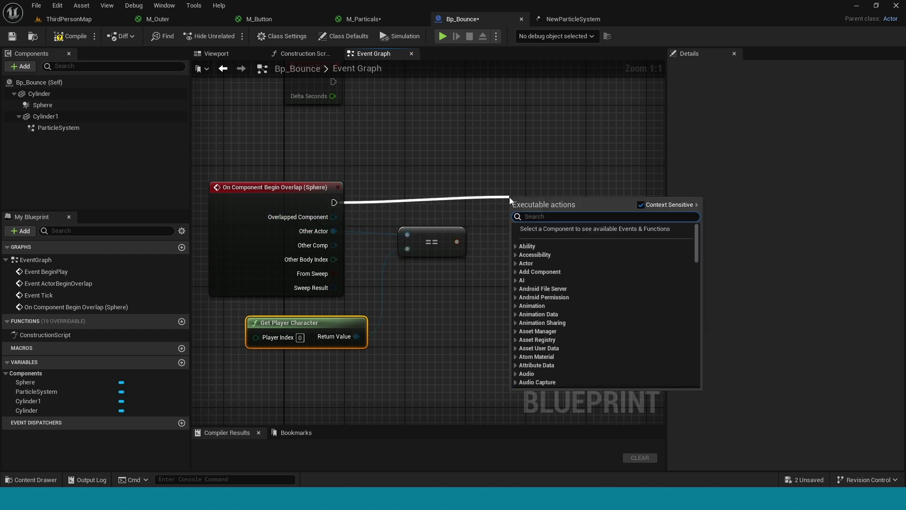
pyautogui.write('branch')
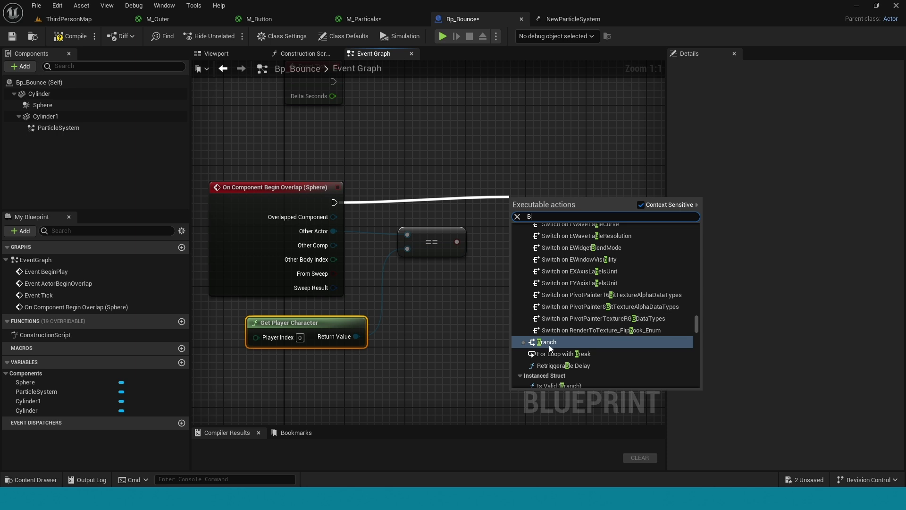
pyautogui.click(549, 344)
pyautogui.moveTo(541, 203); pyautogui.dragTo(541, 189)
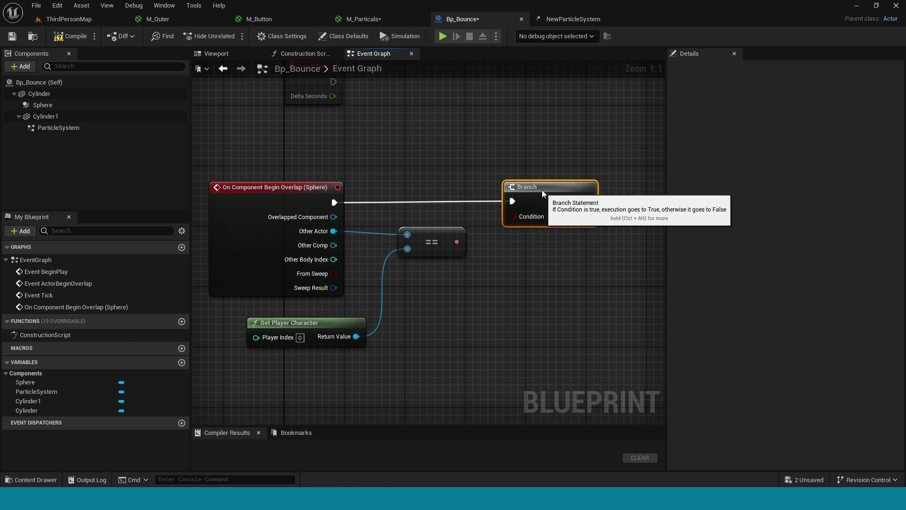
# Step: Create a Launch Character node from Get Player Character's Return Value and place it beyond the Branch node
pyautogui.moveTo(551, 245); pyautogui.dragTo(516, 209, button='right')
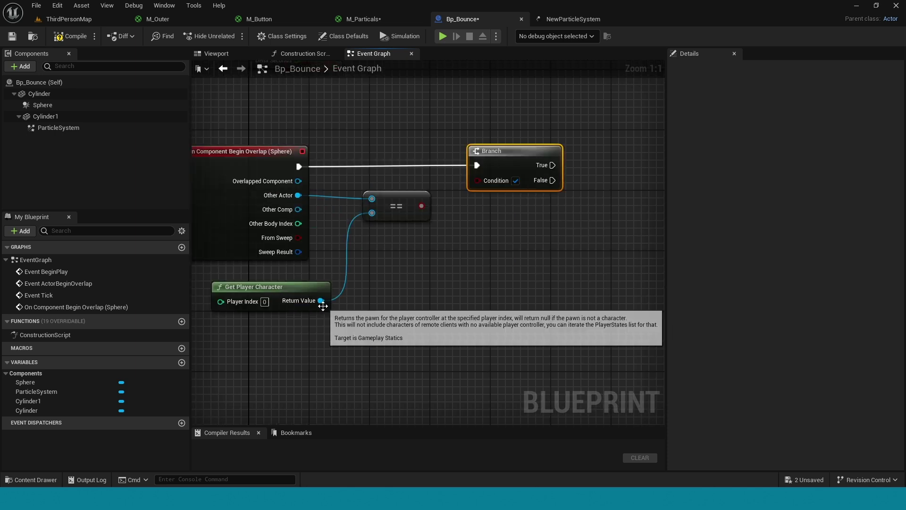
pyautogui.moveTo(320, 301); pyautogui.dragTo(537, 302)
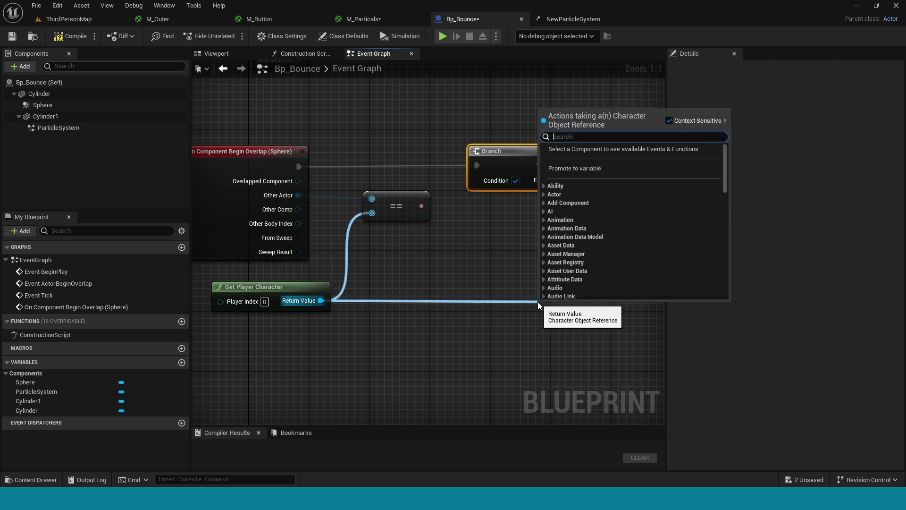
pyautogui.write('lau')
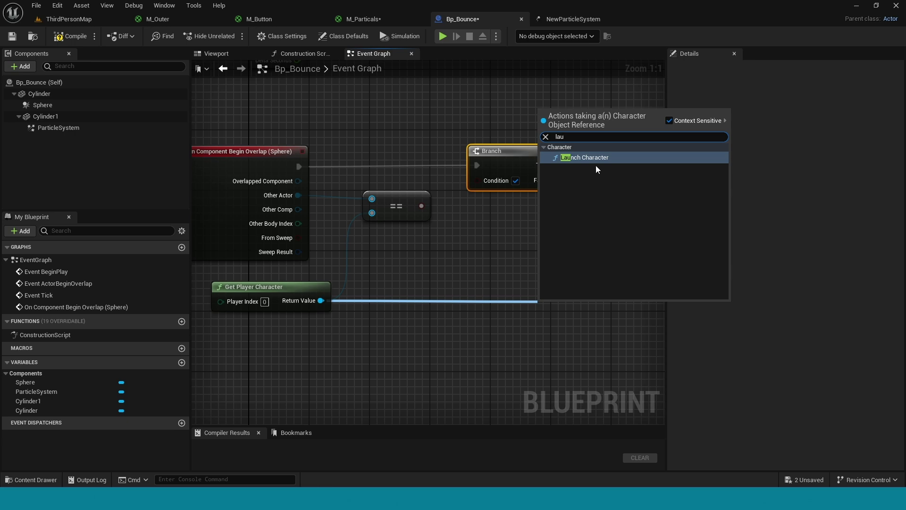
pyautogui.click(596, 159)
pyautogui.moveTo(583, 310); pyautogui.dragTo(643, 258)
pyautogui.moveTo(525, 253); pyautogui.dragTo(405, 253, button='right')
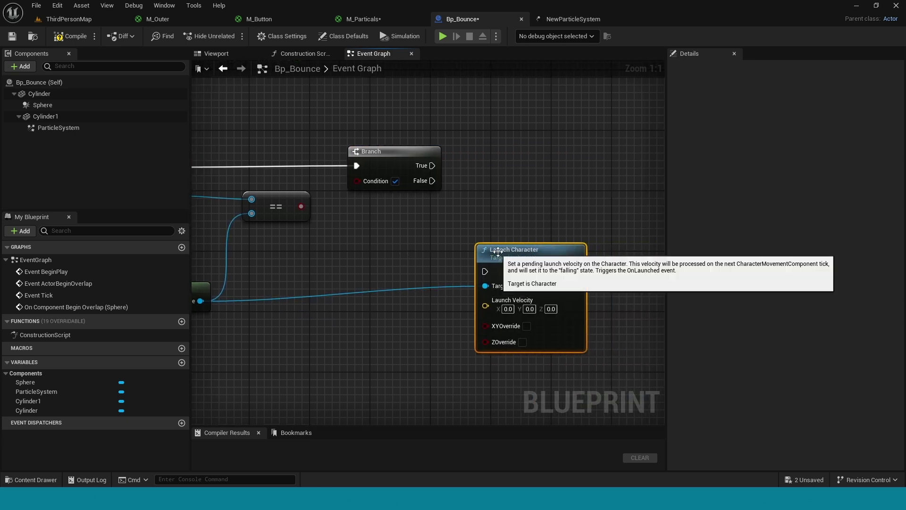
pyautogui.moveTo(495, 248); pyautogui.dragTo(571, 232)
# Step: Connect the Equal node's result to the Branch node's Condition input
pyautogui.moveTo(335, 265); pyautogui.dragTo(380, 297, button='right')
pyautogui.moveTo(345, 243); pyautogui.dragTo(400, 214)
pyautogui.moveTo(513, 287); pyautogui.dragTo(374, 290, button='right')
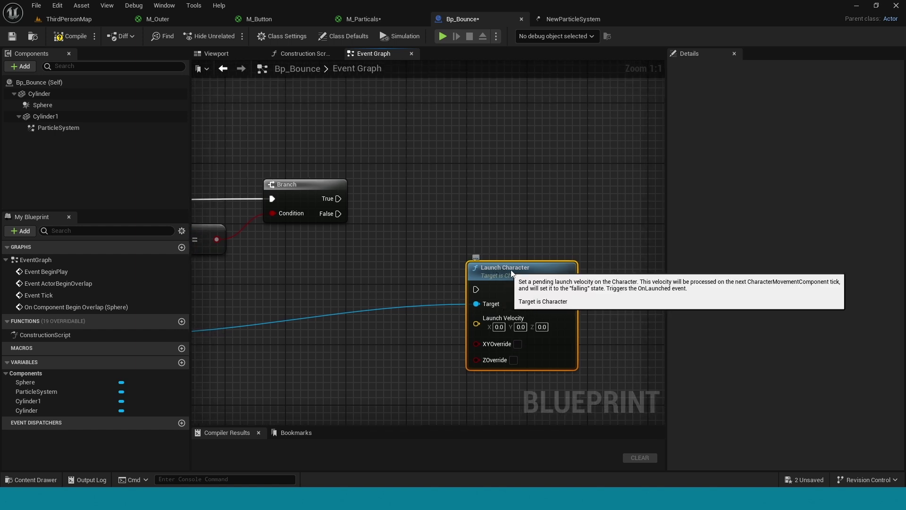
# Step: Connect the Branch's True output to Launch Character, align the node with the execution line and save the blueprint
pyautogui.moveTo(534, 243); pyautogui.dragTo(527, 211)
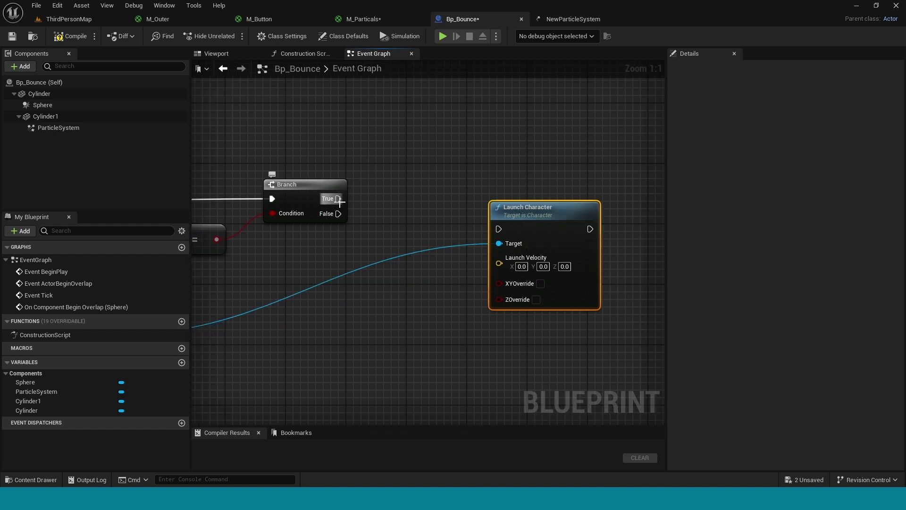
pyautogui.moveTo(338, 198); pyautogui.dragTo(352, 207)
pyautogui.moveTo(501, 230); pyautogui.dragTo(524, 184)
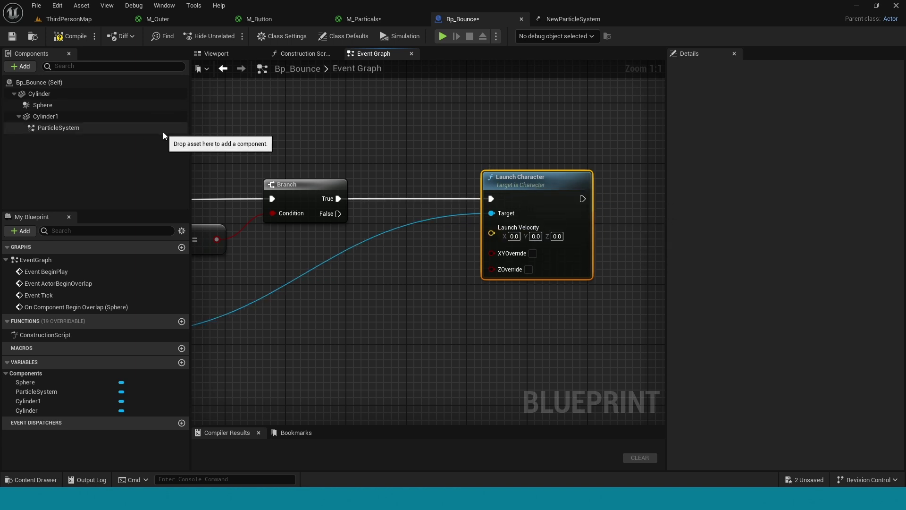
pyautogui.hotkey('ctrl', 's')
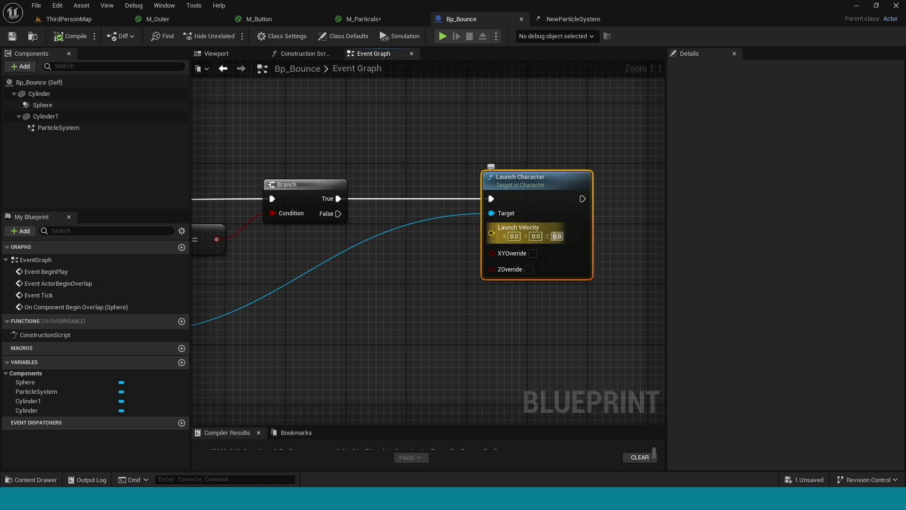
# Step: Set Launch Character's Launch Velocity Z to 1000, compile the blueprint and save it
pyautogui.click(556, 236)
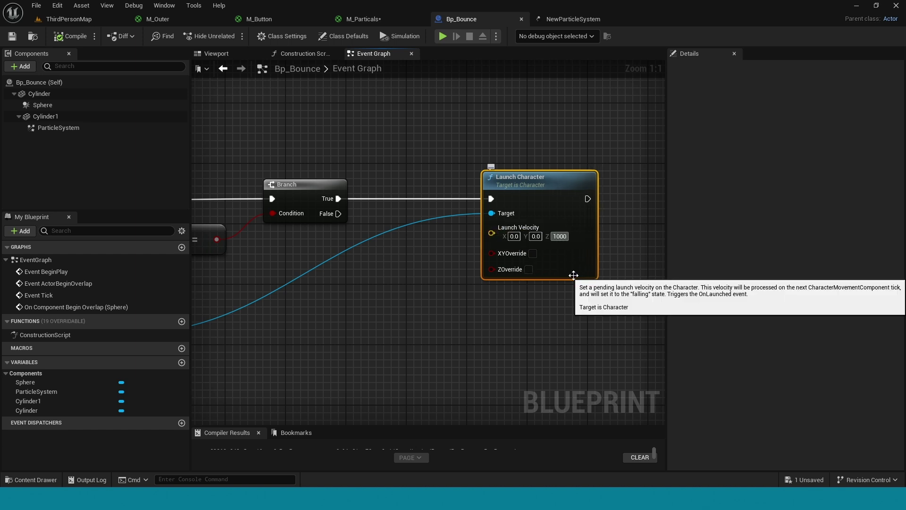
pyautogui.click(71, 36)
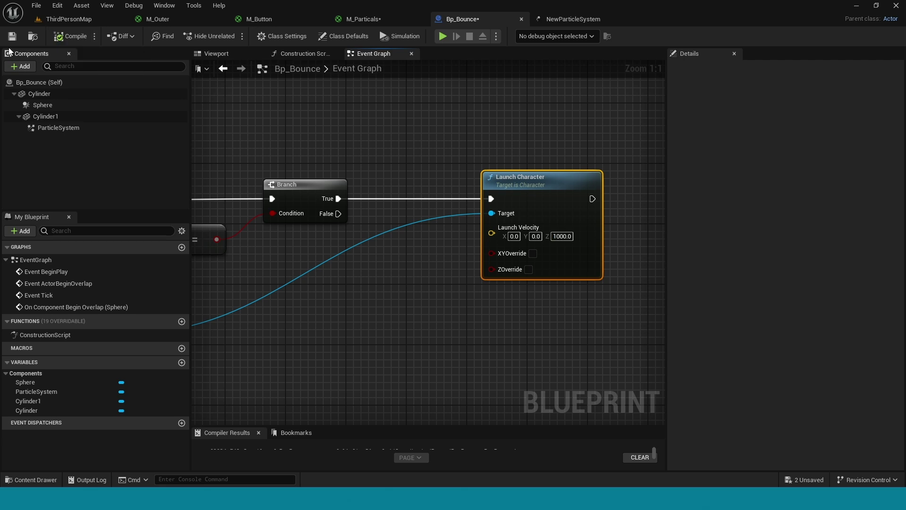
pyautogui.hotkey('ctrl', 's')
# Step: Place a Bp_Bounce actor from the Bouns folder on the open floor of ThirdPersonMap
pyautogui.click(64, 20)
pyautogui.hotkey('ctrl', 'space')
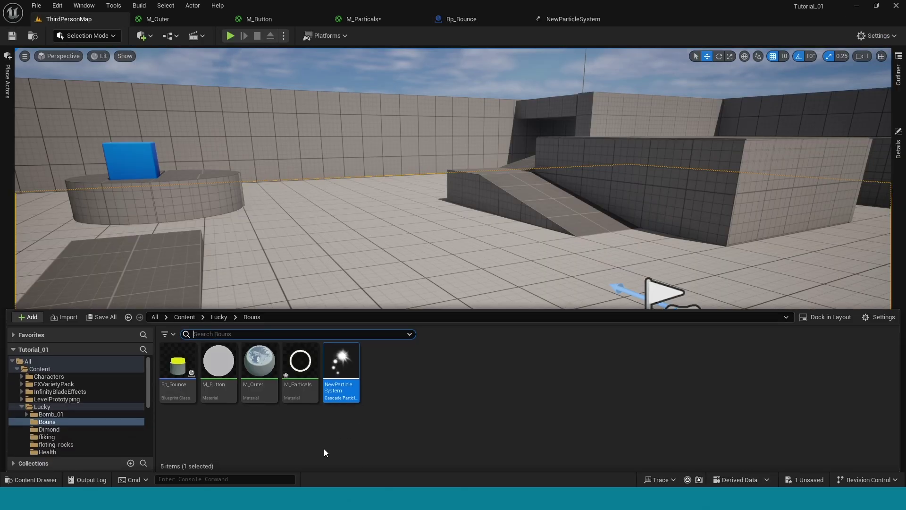
pyautogui.moveTo(177, 366); pyautogui.dragTo(415, 295)
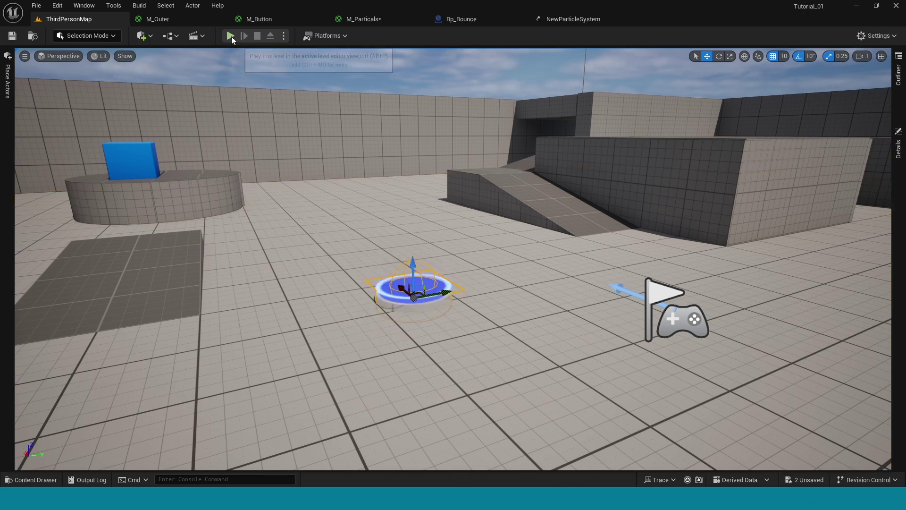
# Step: Play the level and run the character onto the bounce pad to test the launch, ending the session when done
pyautogui.hotkey('alt', 'p')
pyautogui.click(524, 362)
pyautogui.press('w')
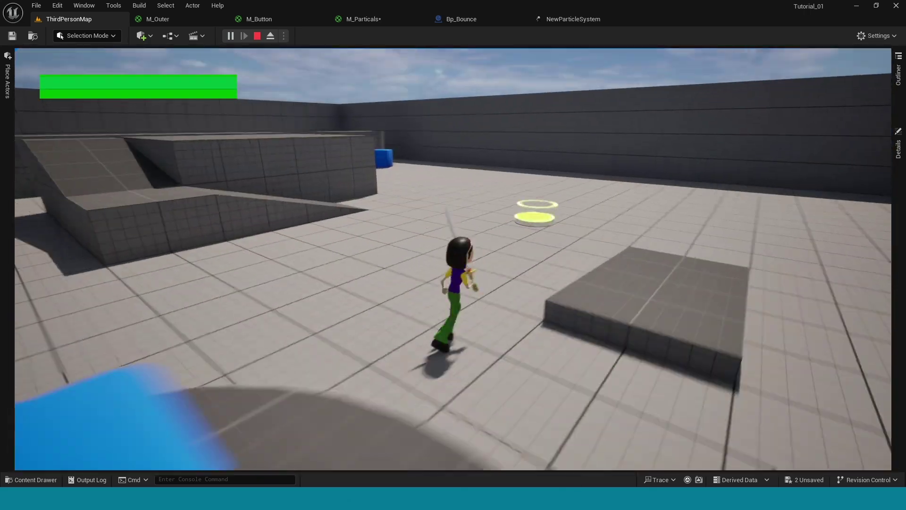
pyautogui.press('w')
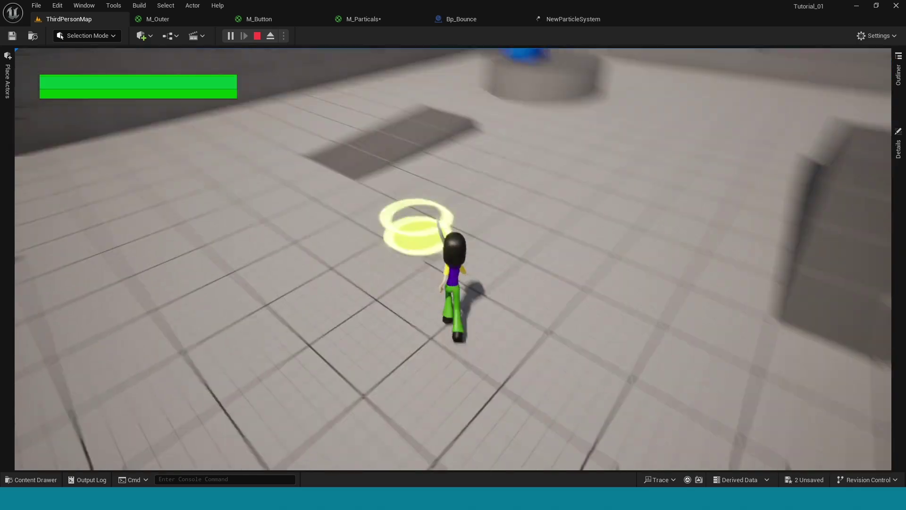
pyautogui.press('Escape')
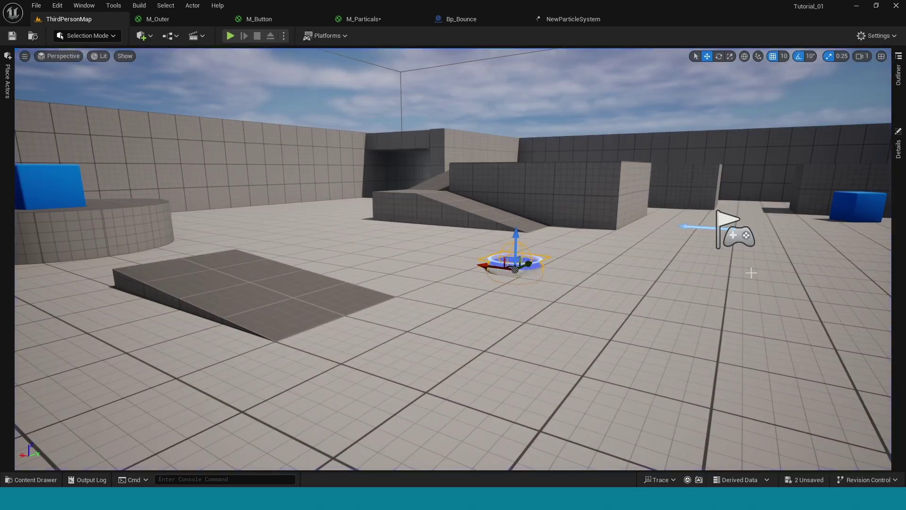
# Step: In Bp_Bounce, promote Launch Character's Launch Velocity input to a variable and place its node above the execution line
pyautogui.click(460, 19)
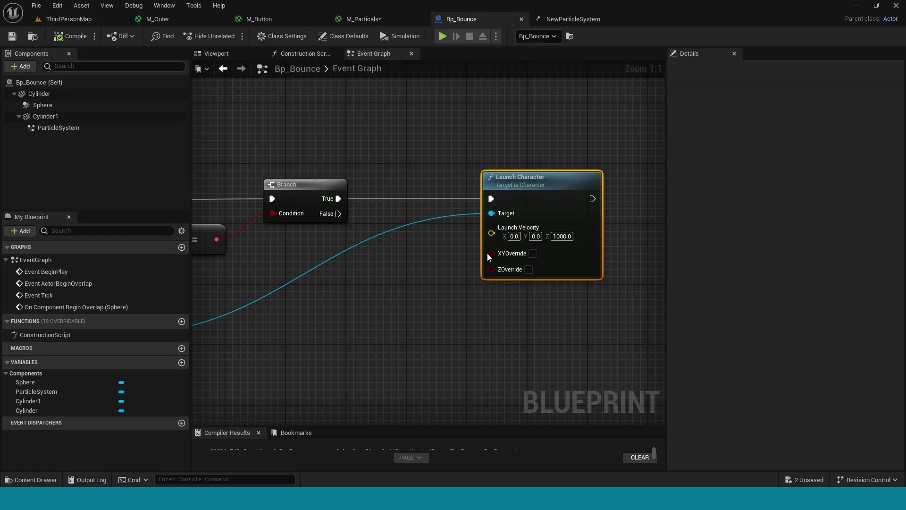
pyautogui.rightClick(489, 232)
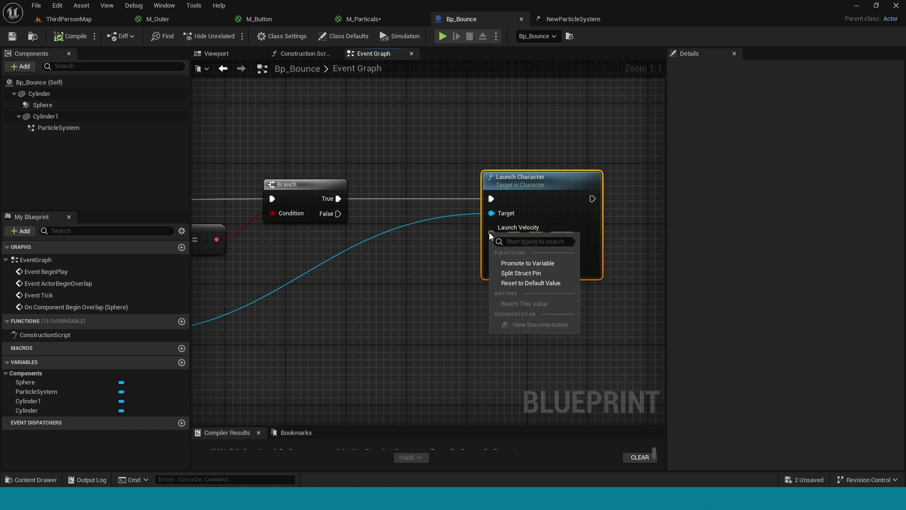
pyautogui.click(555, 262)
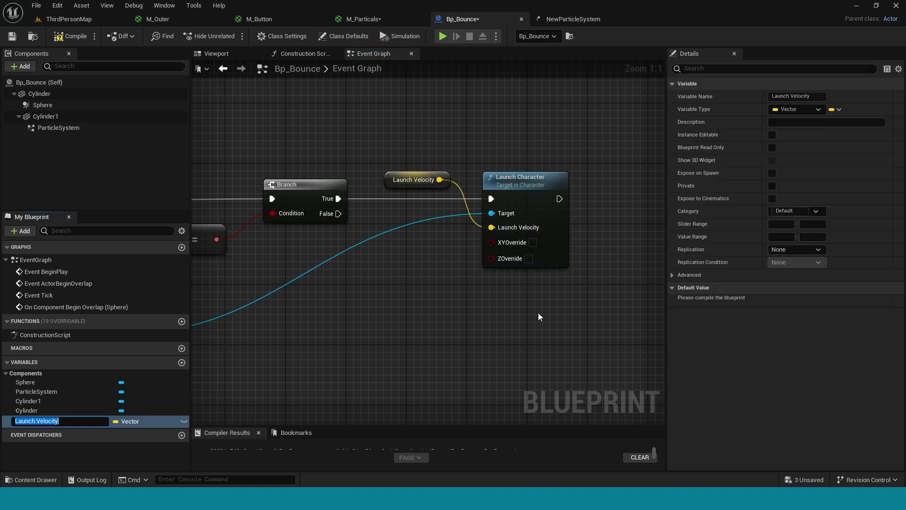
pyautogui.moveTo(402, 185); pyautogui.dragTo(394, 162)
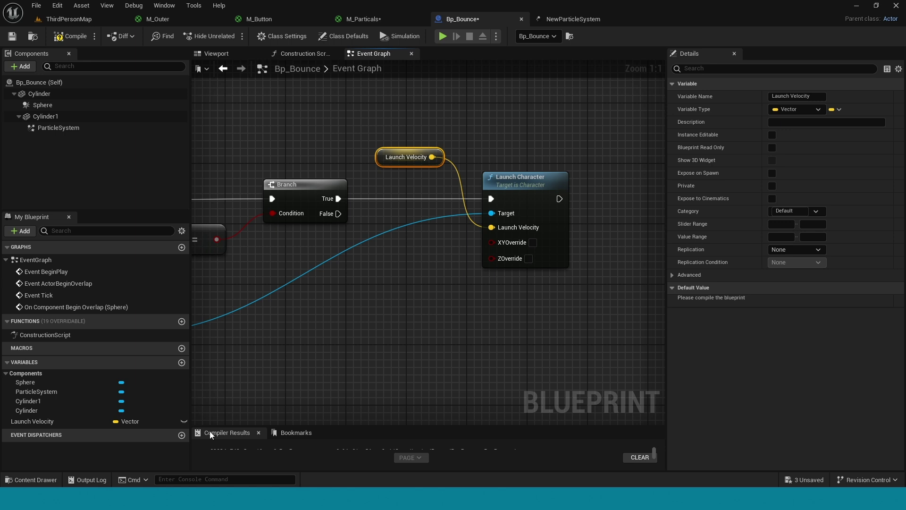
# Step: Rename the Launch Velocity variable to Direction
pyautogui.doubleClick(58, 420)
pyautogui.click(61, 421)
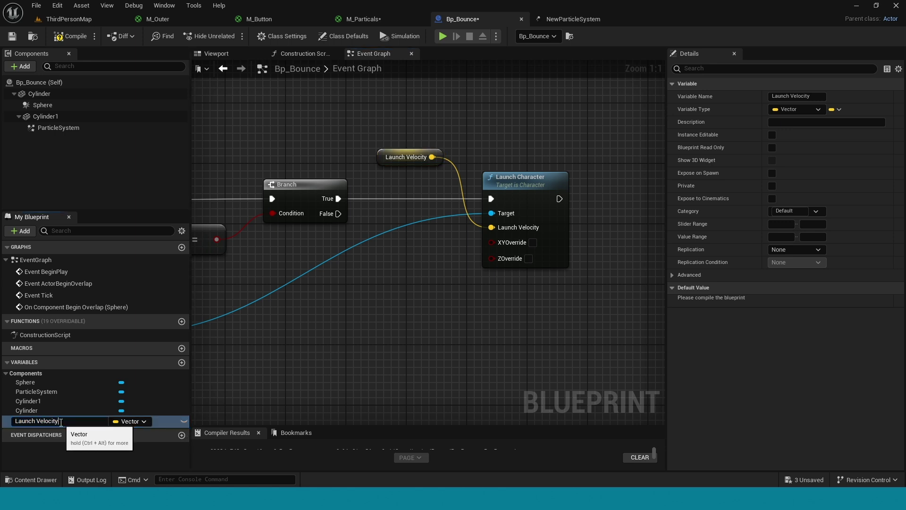
pyautogui.press('BackSpace')
pyautogui.press('BackSpace')
pyautogui.press('BackSpace')
pyautogui.press('BackSpace')
pyautogui.press('BackSpace')
pyautogui.press('Return')
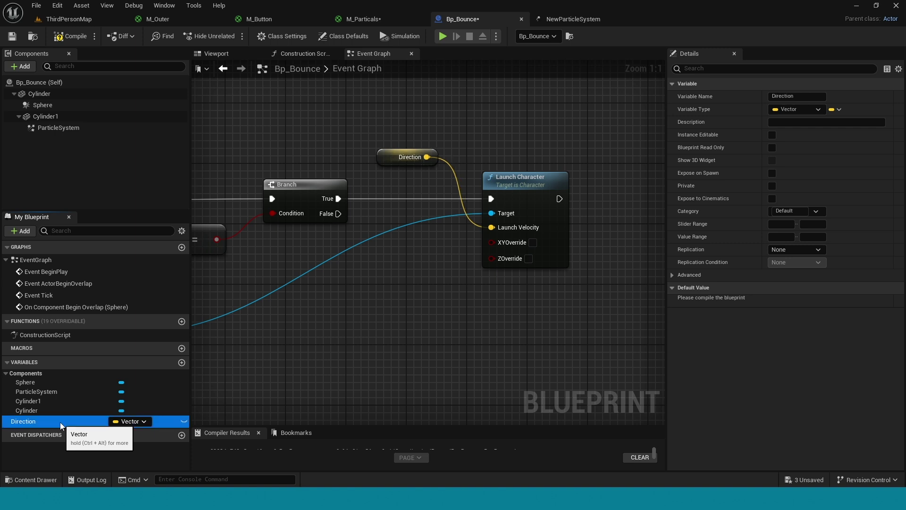
# Step: Make the Direction variable instance editable and compile the blueprint
pyautogui.click(184, 422)
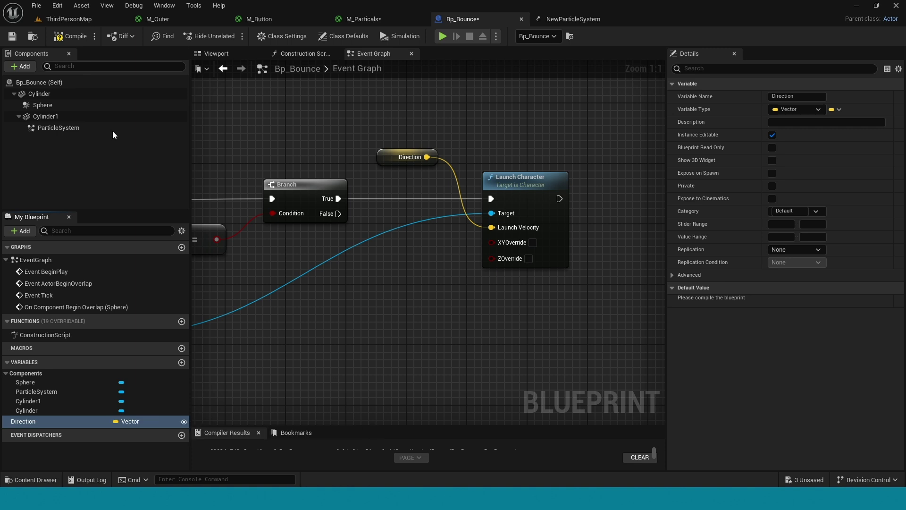
pyautogui.click(67, 42)
pyautogui.moveTo(451, 360); pyautogui.dragTo(375, 366, button='right')
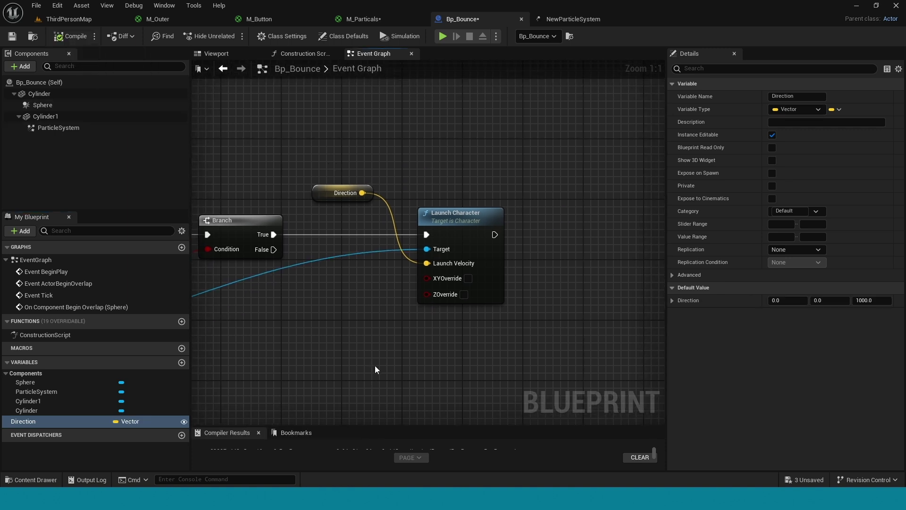
# Step: Promote Launch Character's XYOverride input to a Boolean variable and place its node below the execution line
pyautogui.rightClick(434, 280)
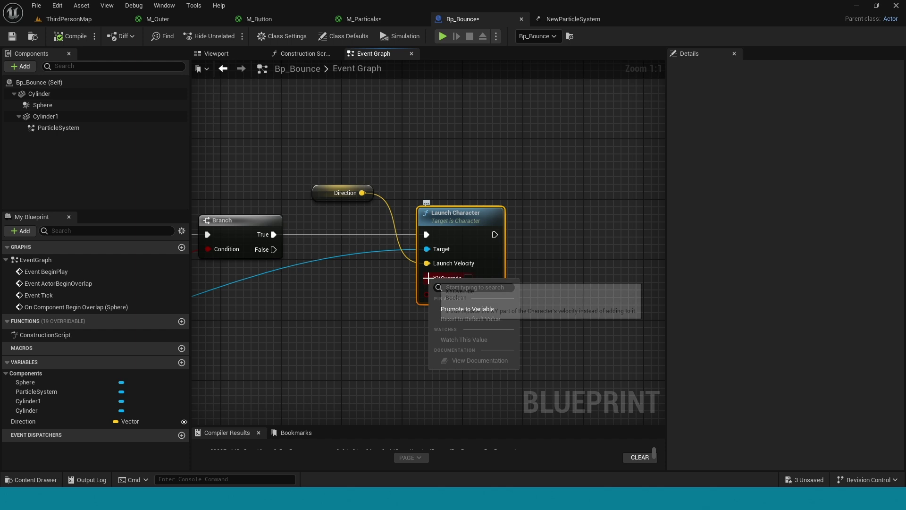
pyautogui.click(480, 308)
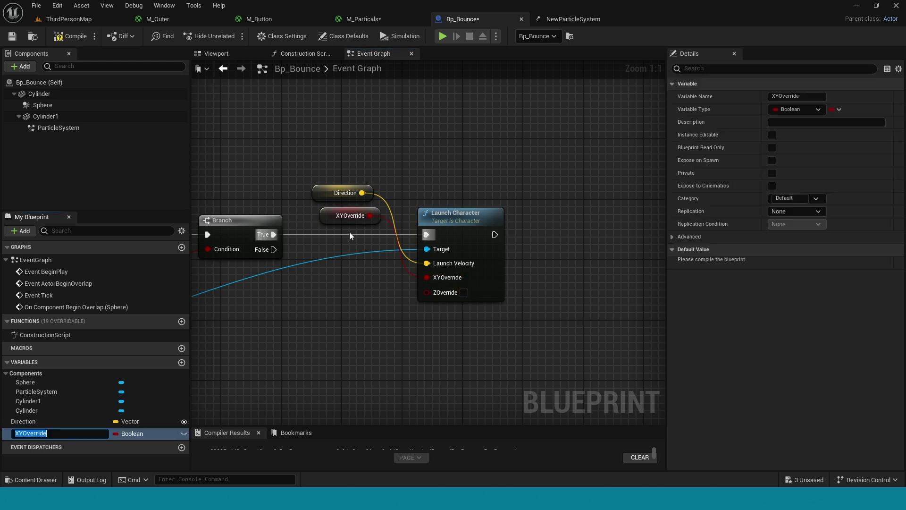
pyautogui.moveTo(333, 216); pyautogui.dragTo(320, 312)
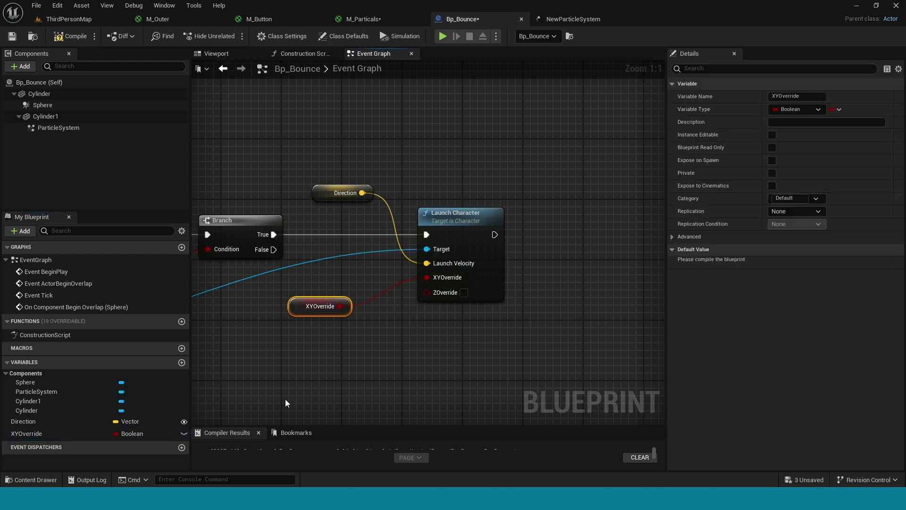
# Step: Rename the XYOverride variable to Override and connect its node to Launch Character's ZOverride input as well
pyautogui.click(55, 433)
pyautogui.click(58, 432)
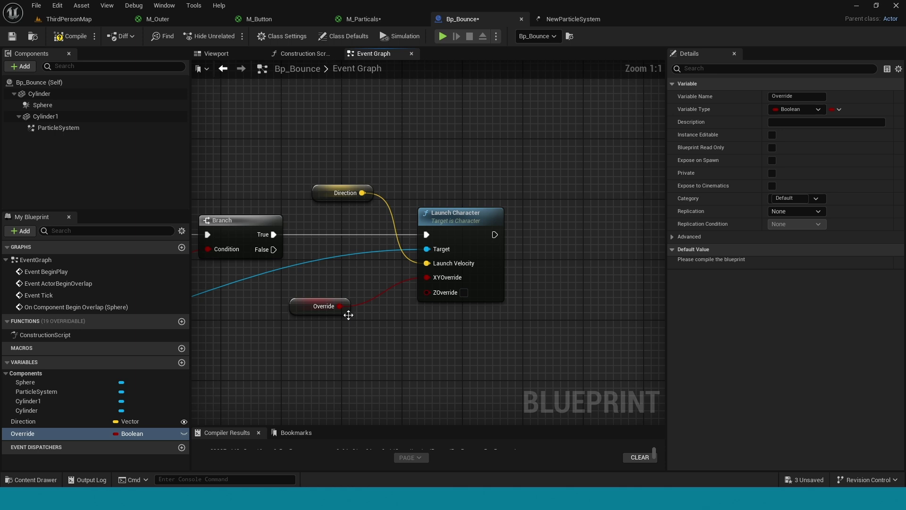
pyautogui.moveTo(320, 310); pyautogui.dragTo(428, 293)
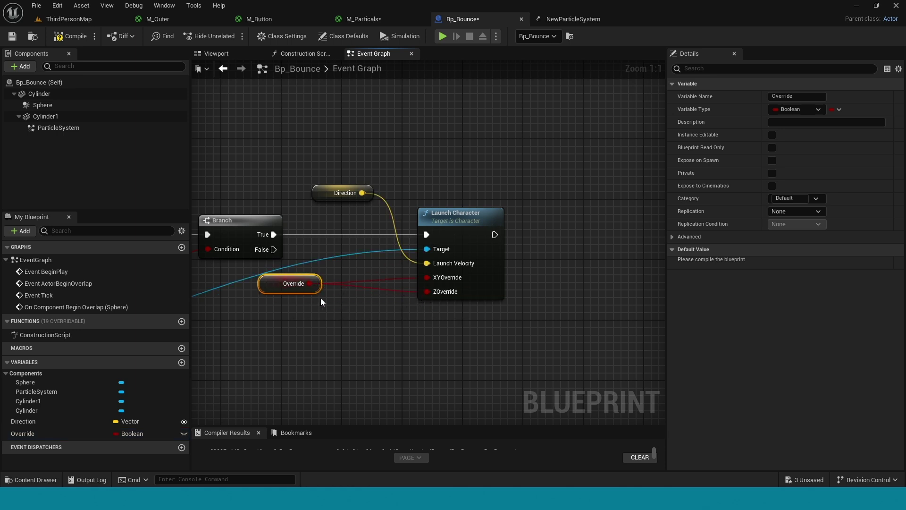
pyautogui.moveTo(278, 289); pyautogui.dragTo(289, 312)
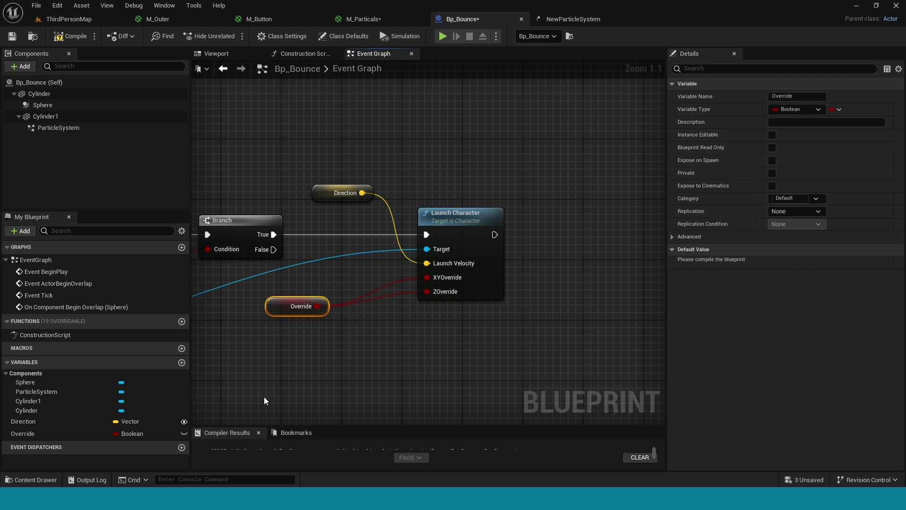
# Step: Make the Override variable instance editable and compile the blueprint before returning to ThirdPersonMap
pyautogui.click(183, 433)
pyautogui.click(61, 37)
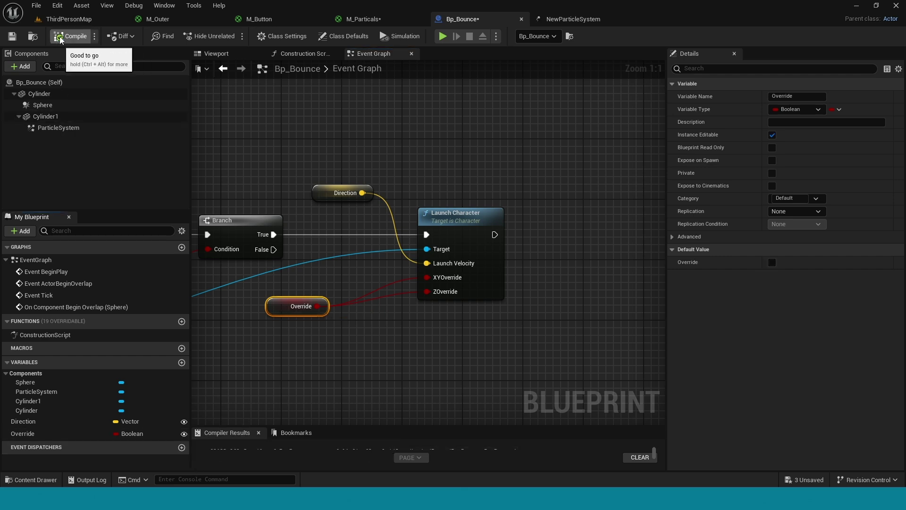
pyautogui.click(75, 19)
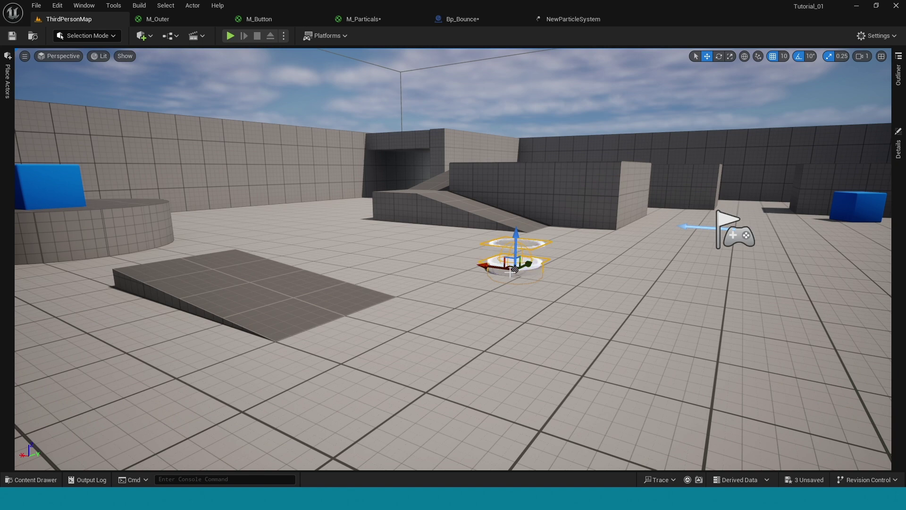
# Step: Duplicate the bounce pad along the X axis, placing the copy beside the original at location X 1550, Y 1050
pyautogui.keyDown('alt'); pyautogui.moveTo(481, 260); pyautogui.dragTo(358, 232); pyautogui.keyUp('alt')
pyautogui.moveTo(499, 325); pyautogui.dragTo(499, 326, button='right')
# Step: Show the duplicated bounce pad's details and enable its Override option
pyautogui.click(897, 147)
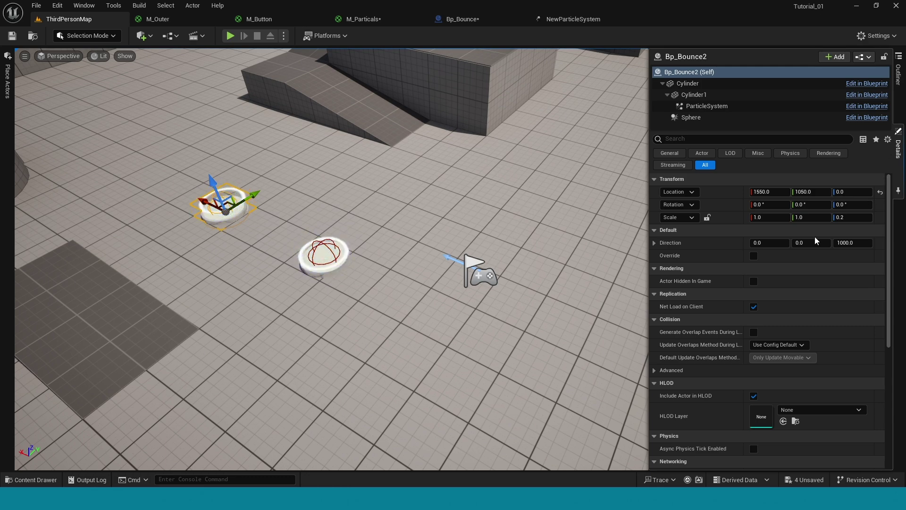
pyautogui.click(654, 243)
pyautogui.click(654, 243)
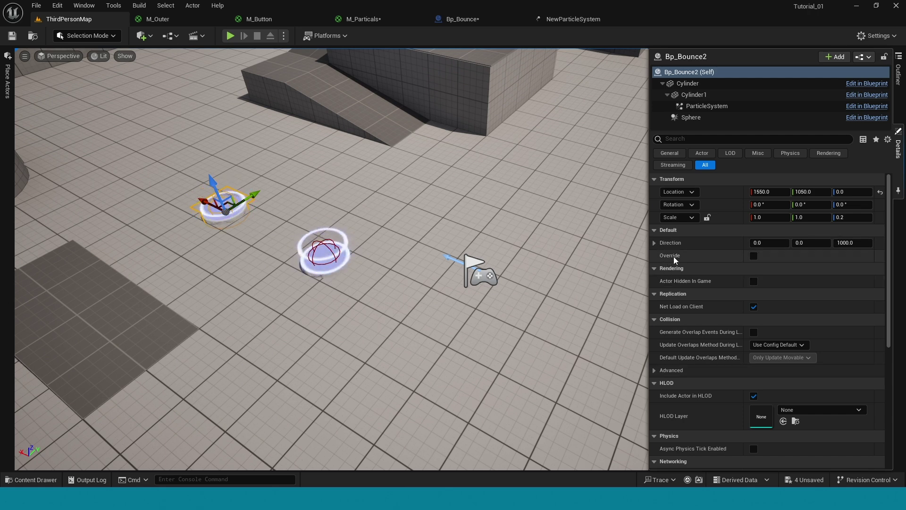
pyautogui.click(754, 255)
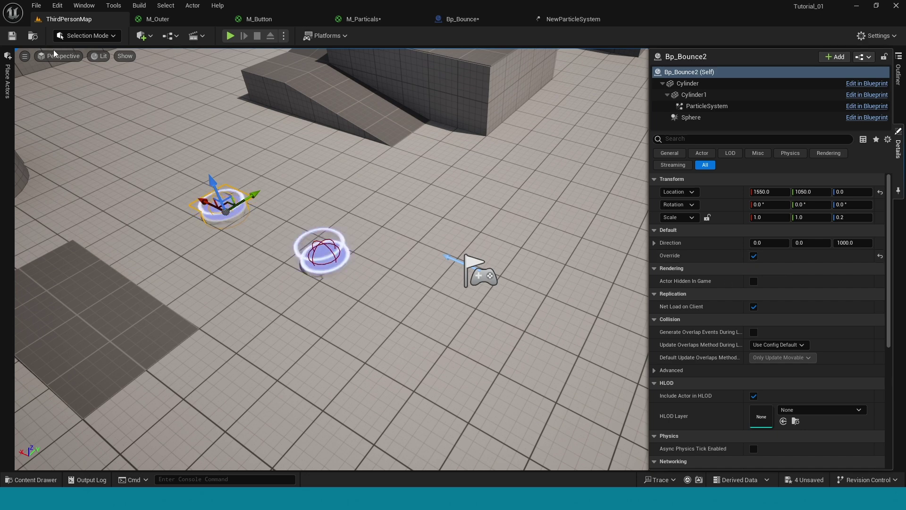
# Step: Play the level and run the character onto both bounce pads to compare launches with and without Override
pyautogui.moveTo(198, 268); pyautogui.dragTo(190, 267, button='right')
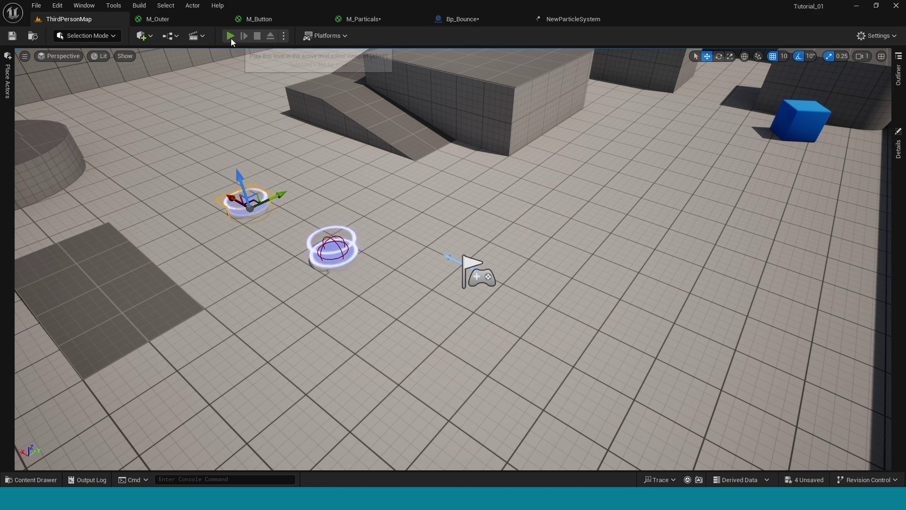
pyautogui.click(230, 36)
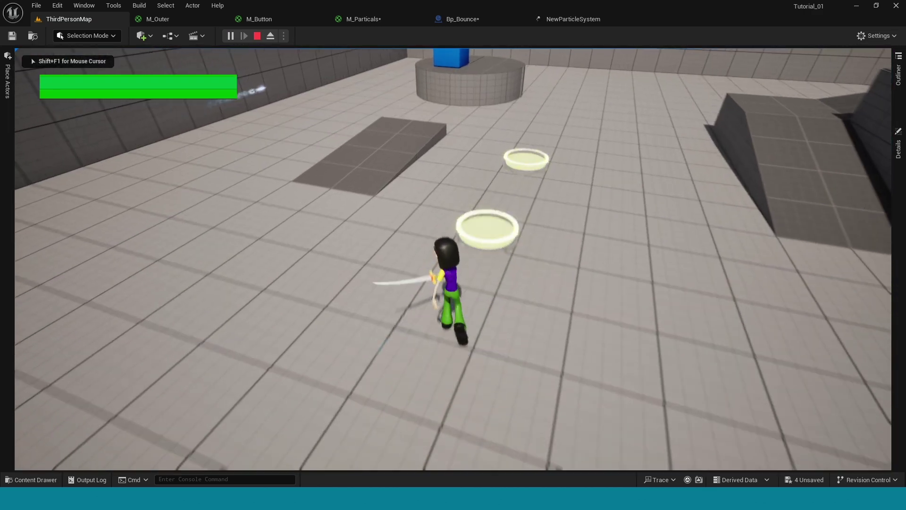
pyautogui.press('w')
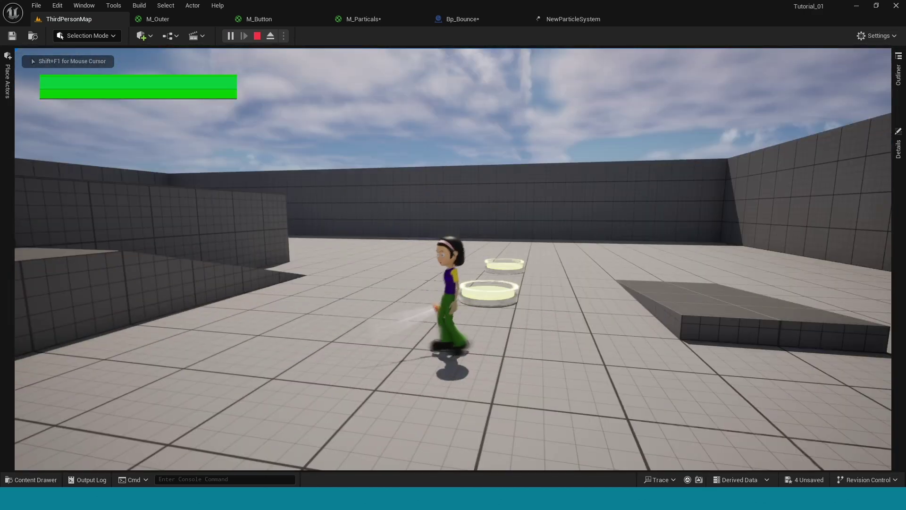
pyautogui.press('d')
pyautogui.press('w')
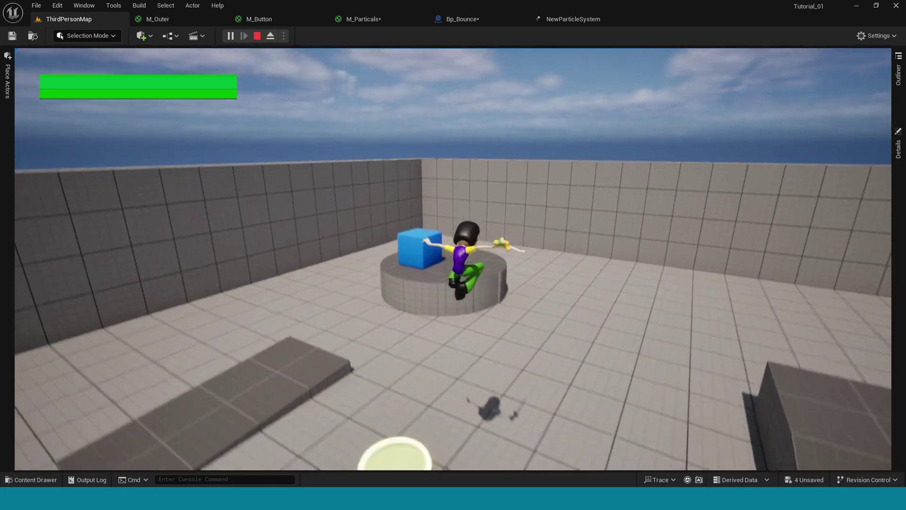
pyautogui.press('w')
pyautogui.press('space')
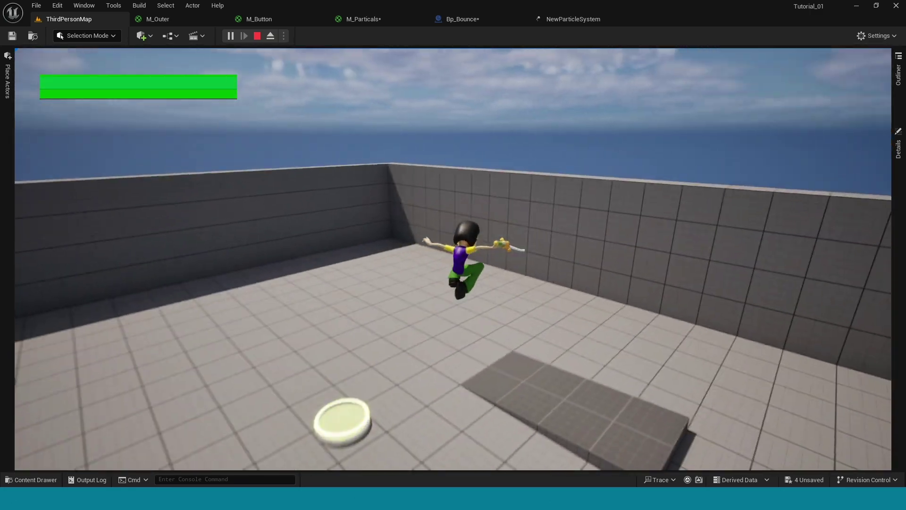
pyautogui.press('w')
pyautogui.press('space')
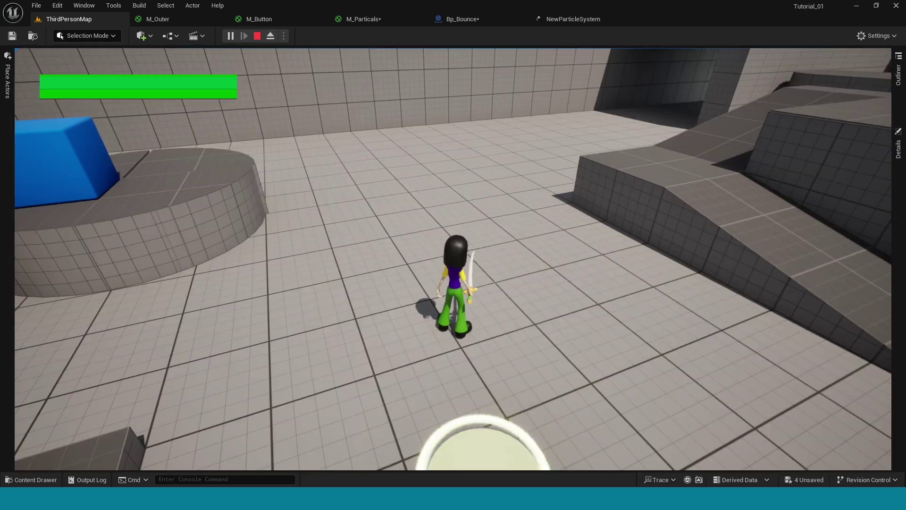
pyautogui.press('w')
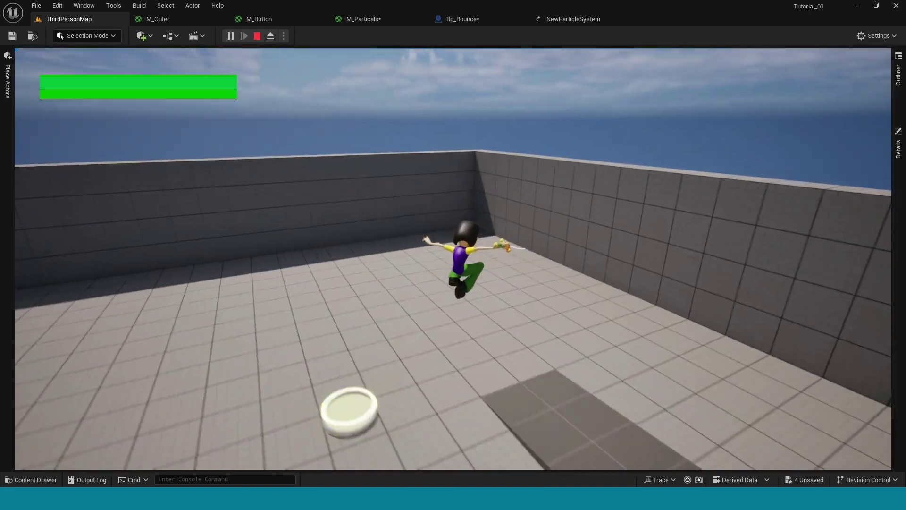
pyautogui.press('w')
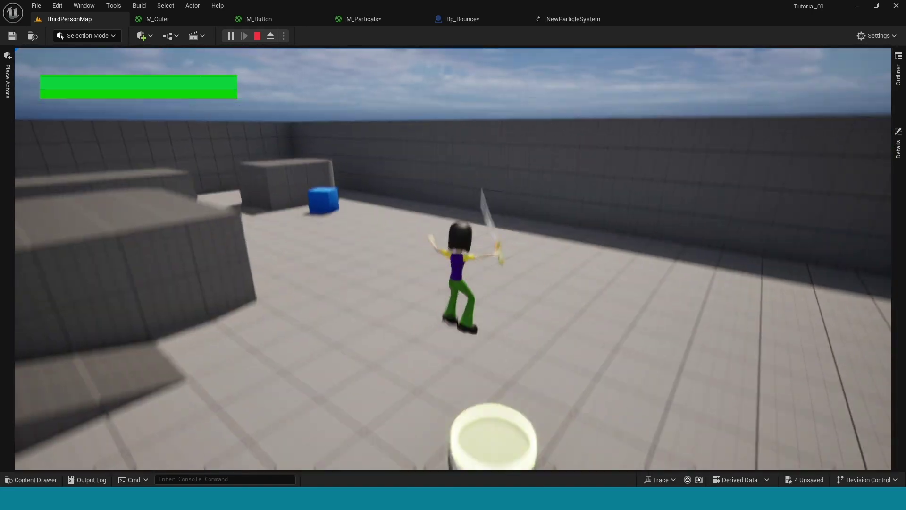